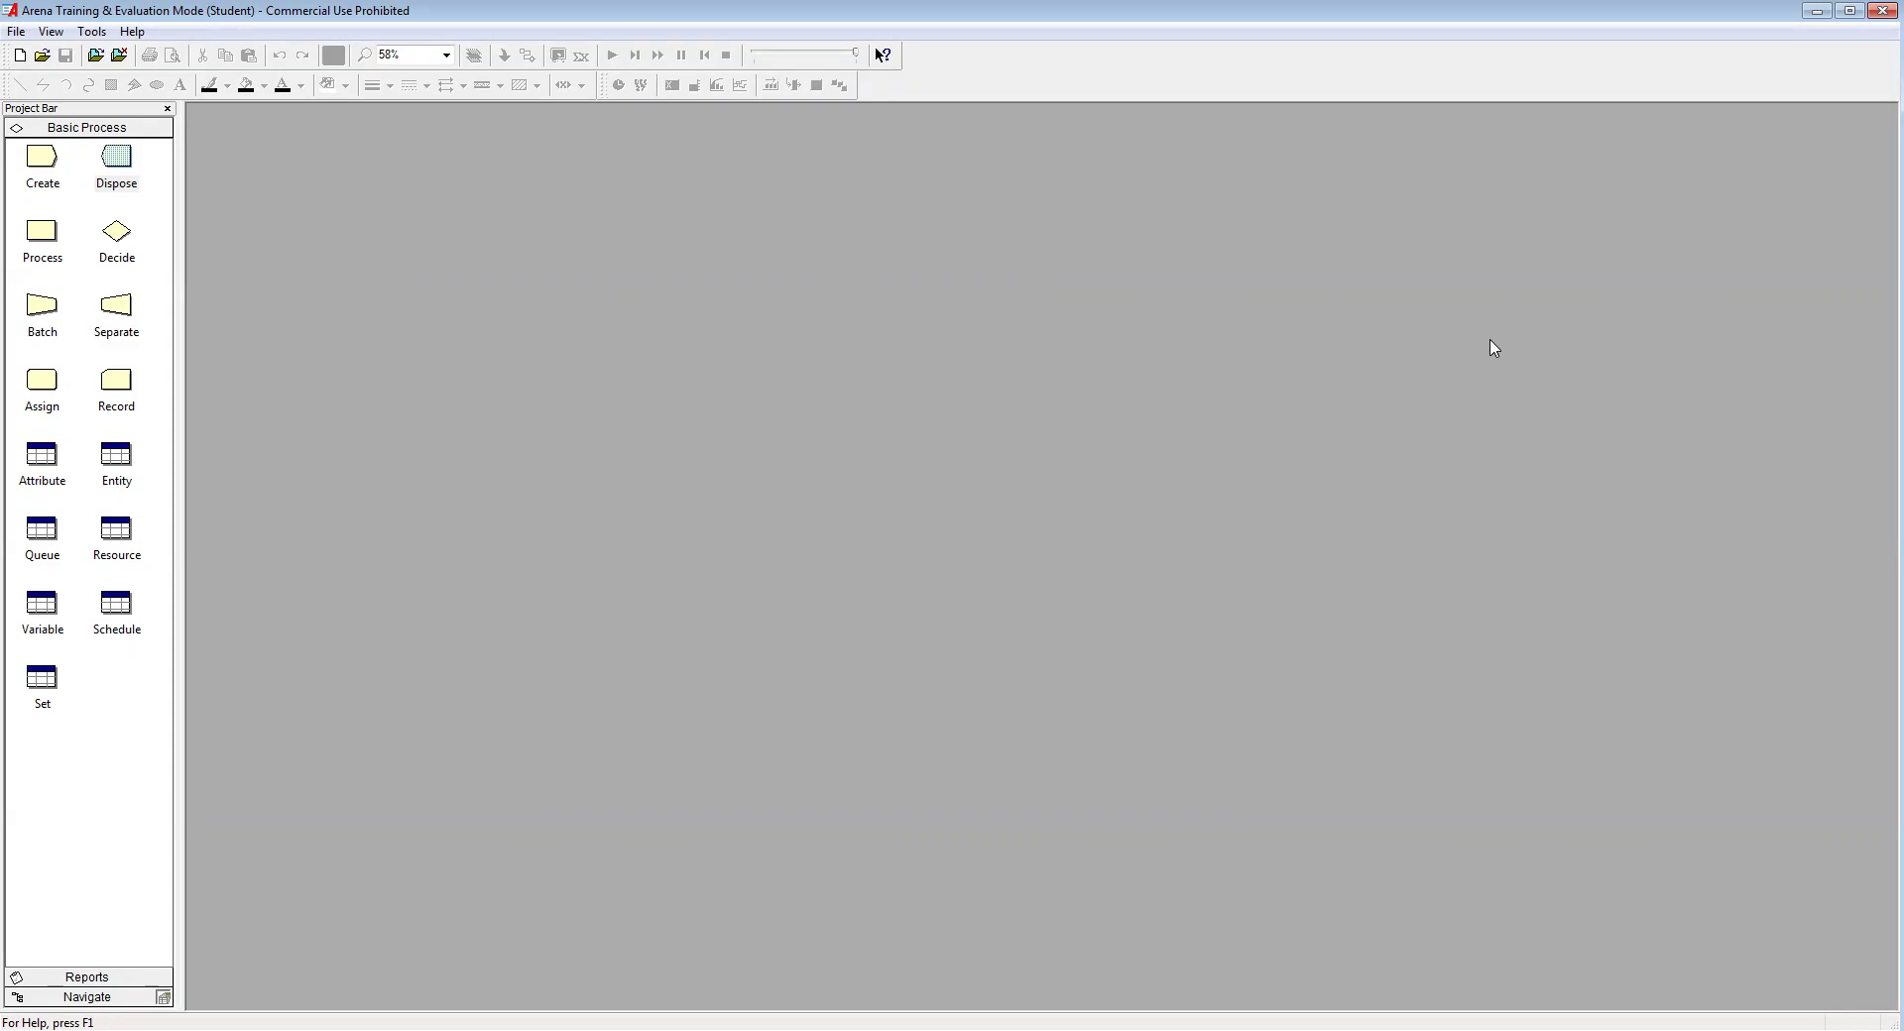
# Open the model file Example-1.doe from the Arena Examples folder
pyautogui.click(40, 55)
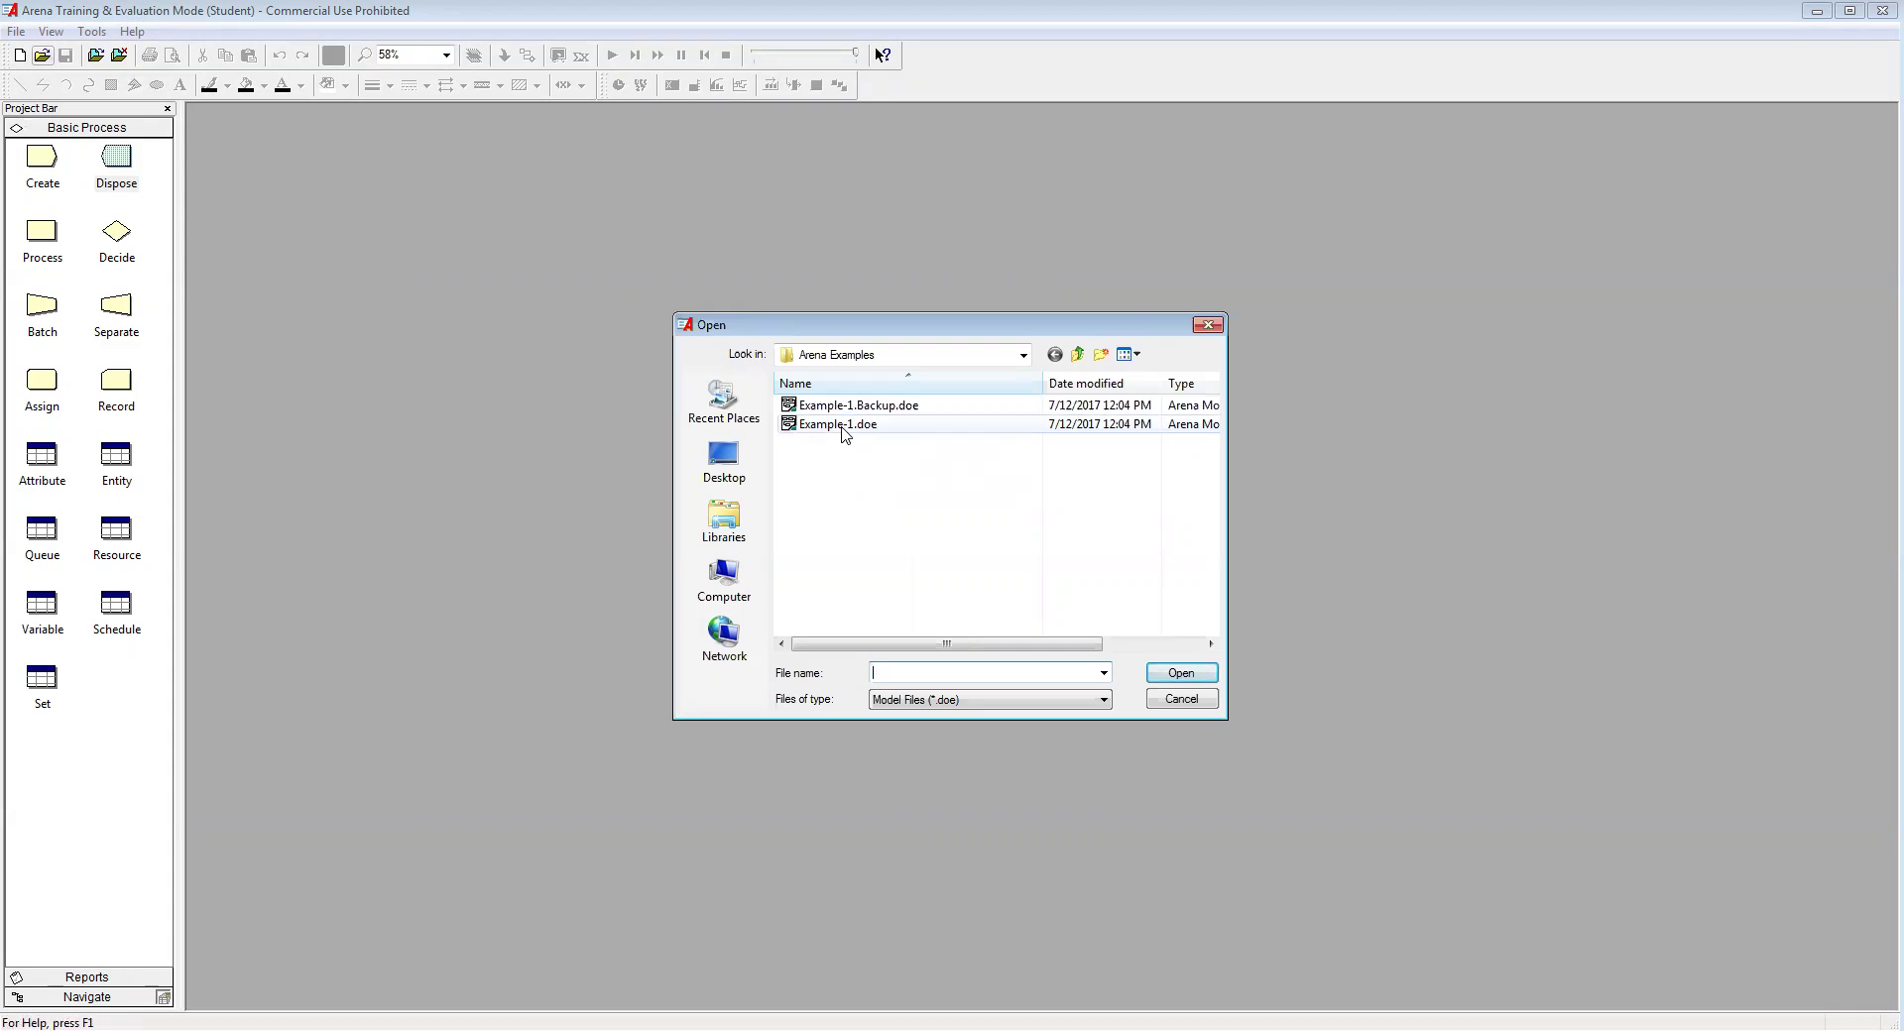
pyautogui.click(834, 430)
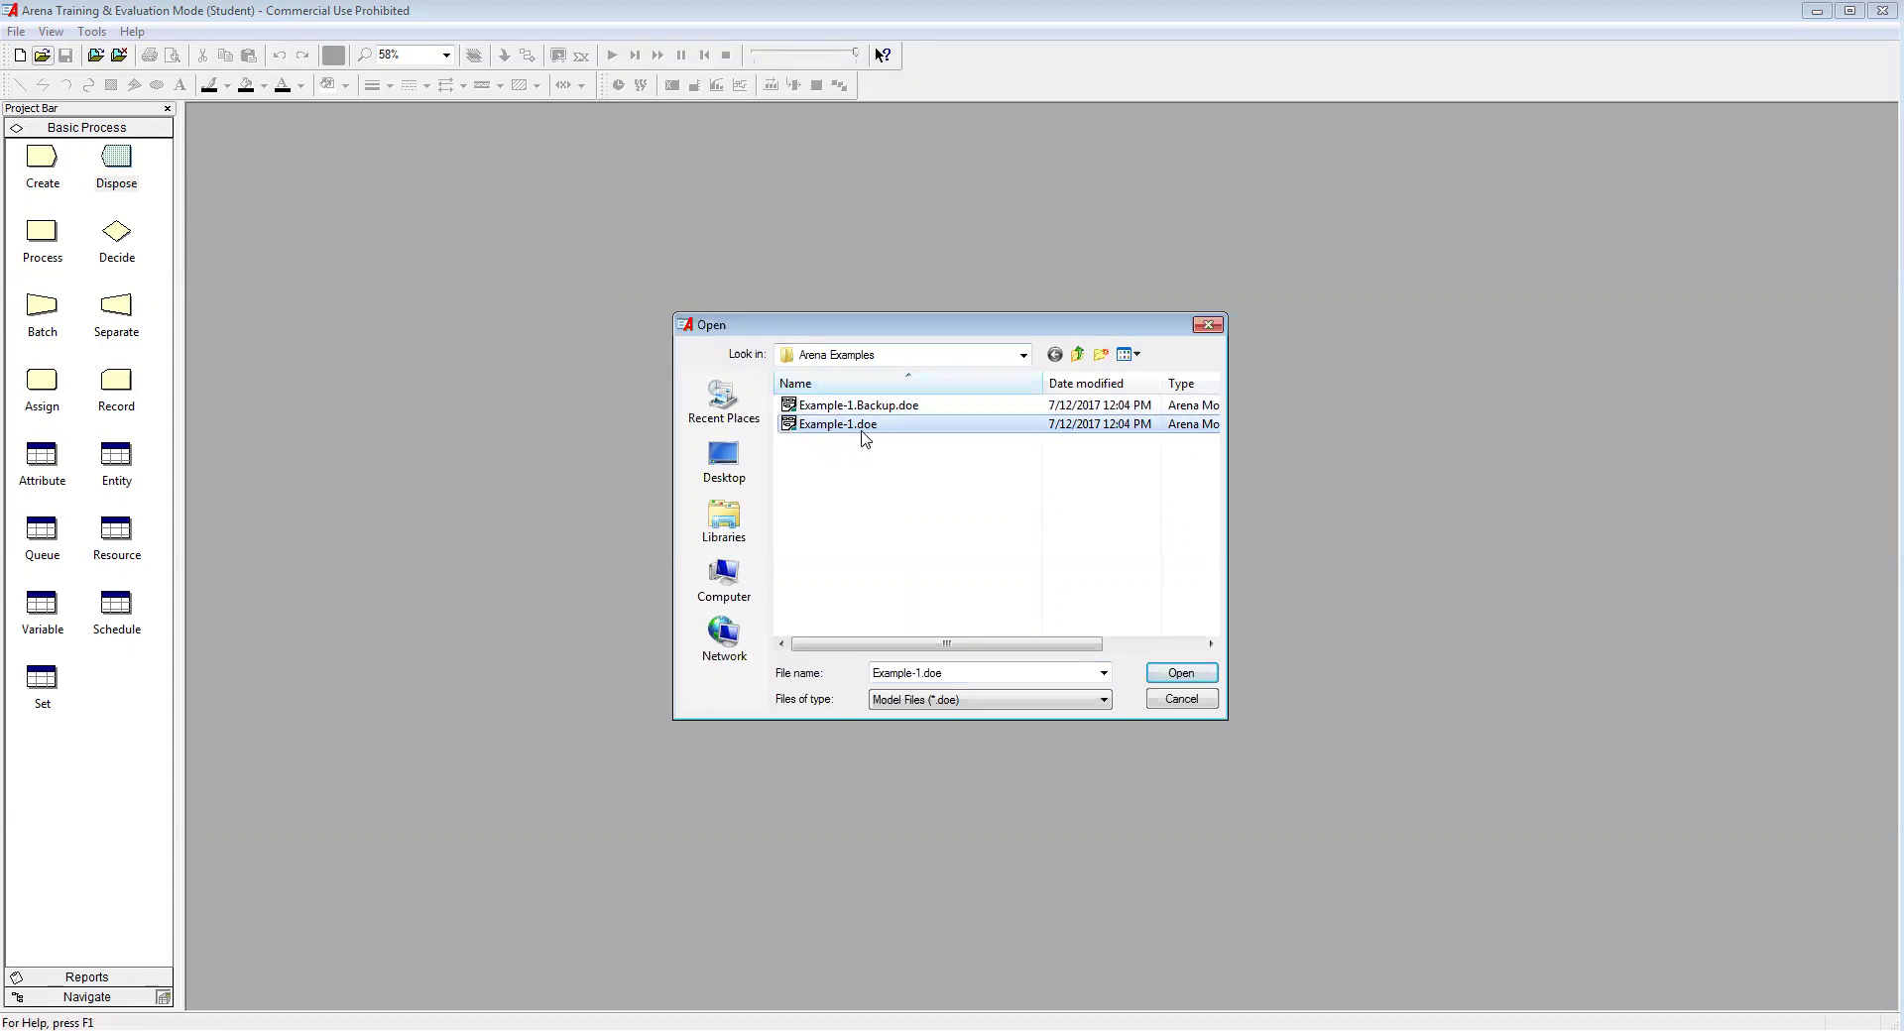
pyautogui.click(1170, 666)
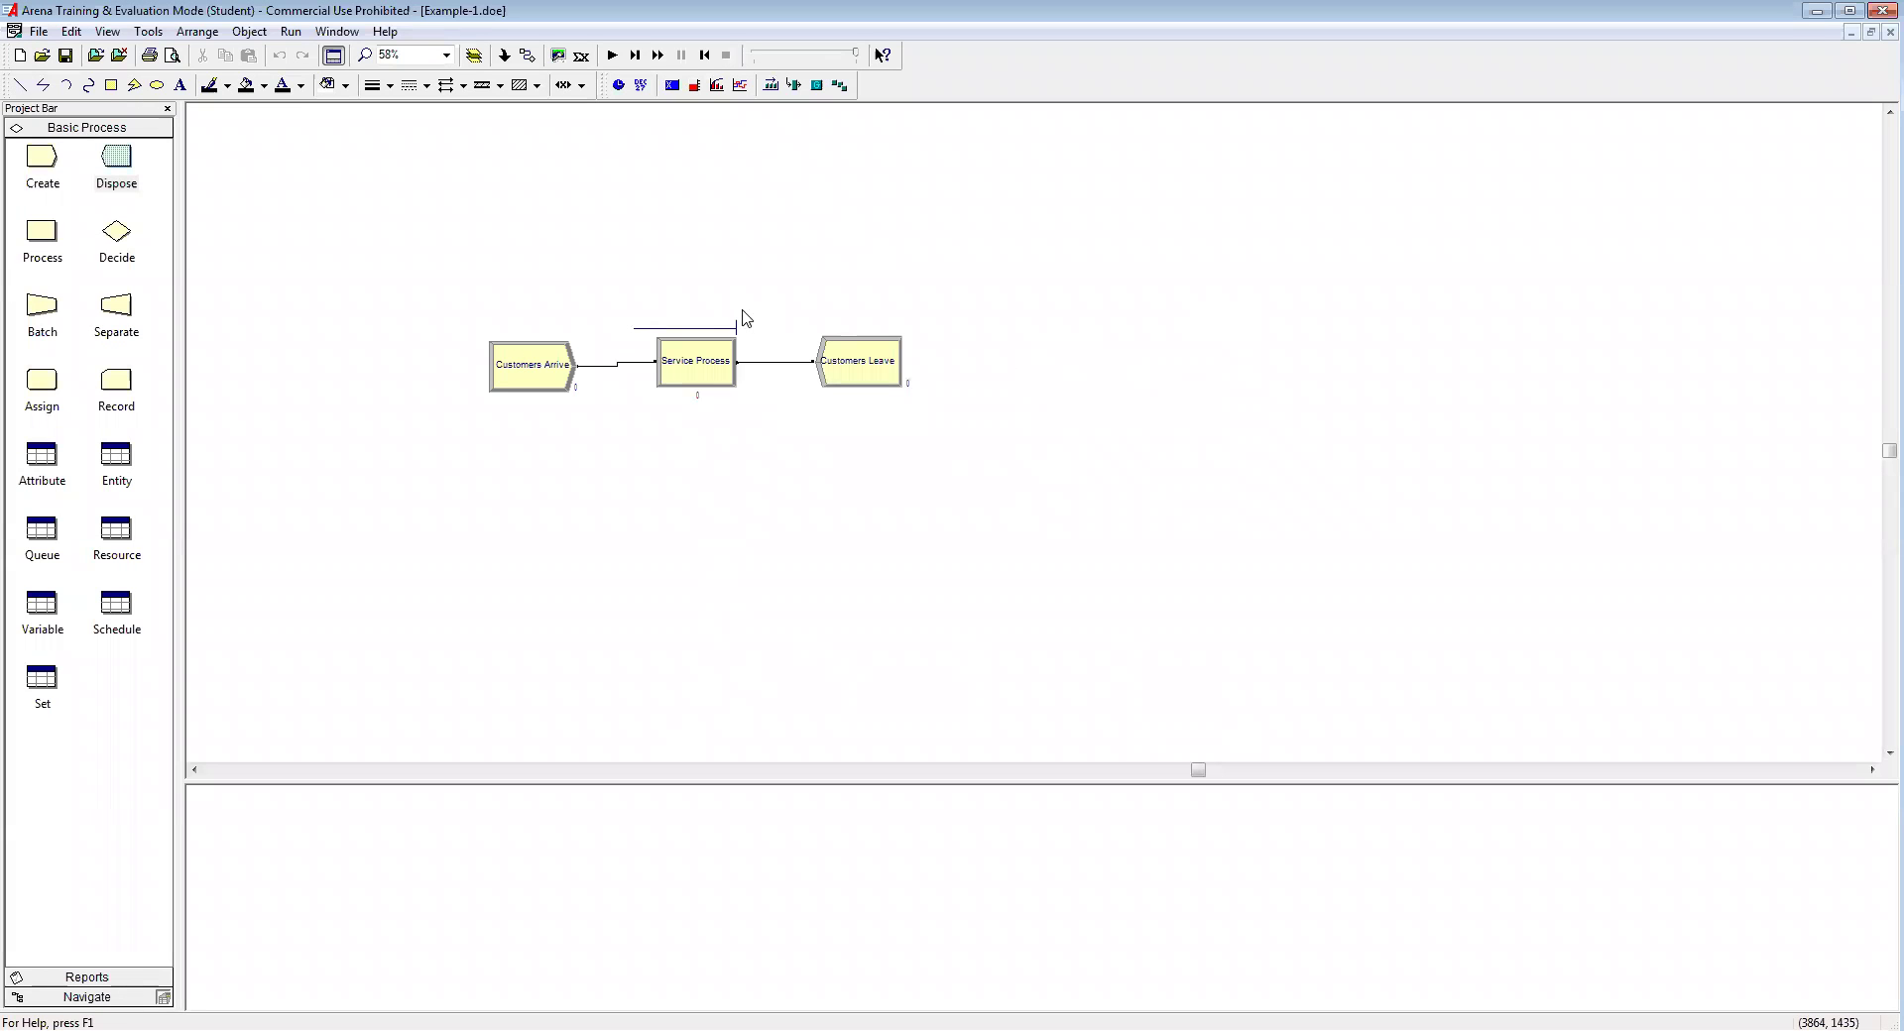
# Run the Example-1 simulation, review the entity Time statistics in its results report, and end the run
pyautogui.click(612, 56)
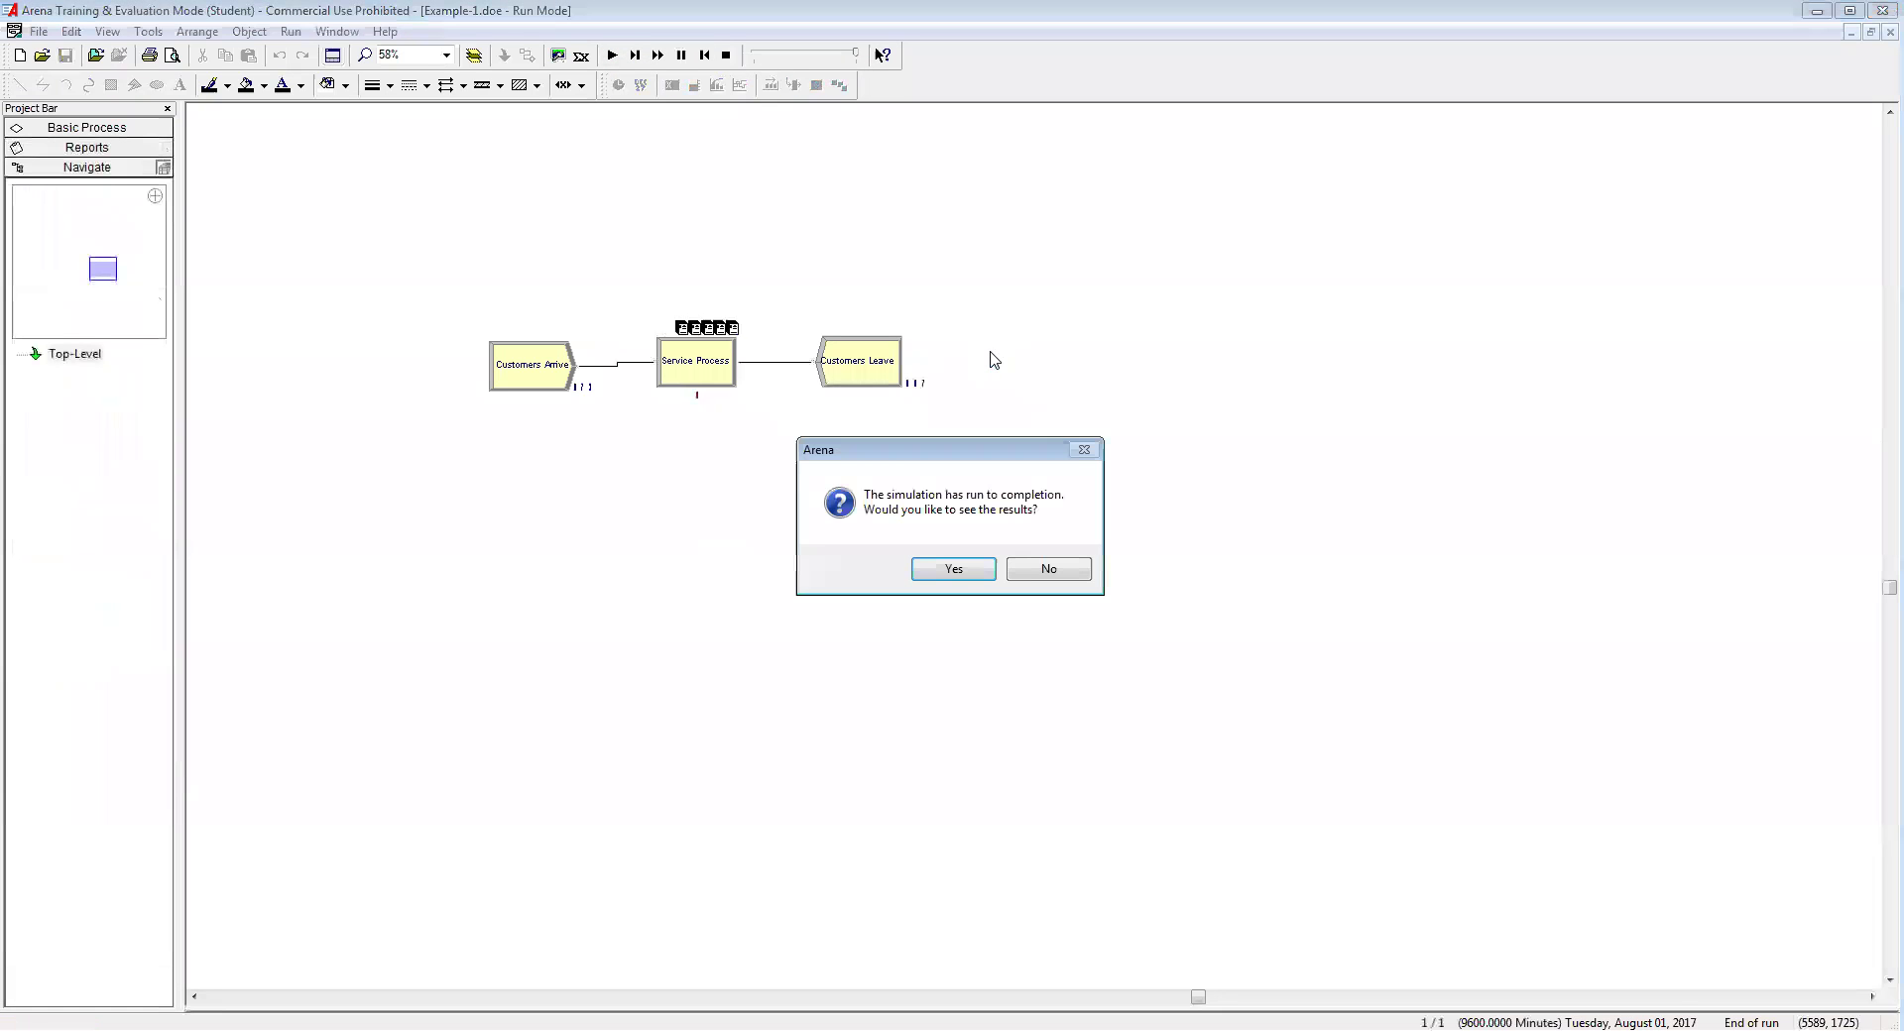
pyautogui.click(956, 572)
pyautogui.click(205, 166)
pyautogui.click(223, 181)
pyautogui.click(263, 200)
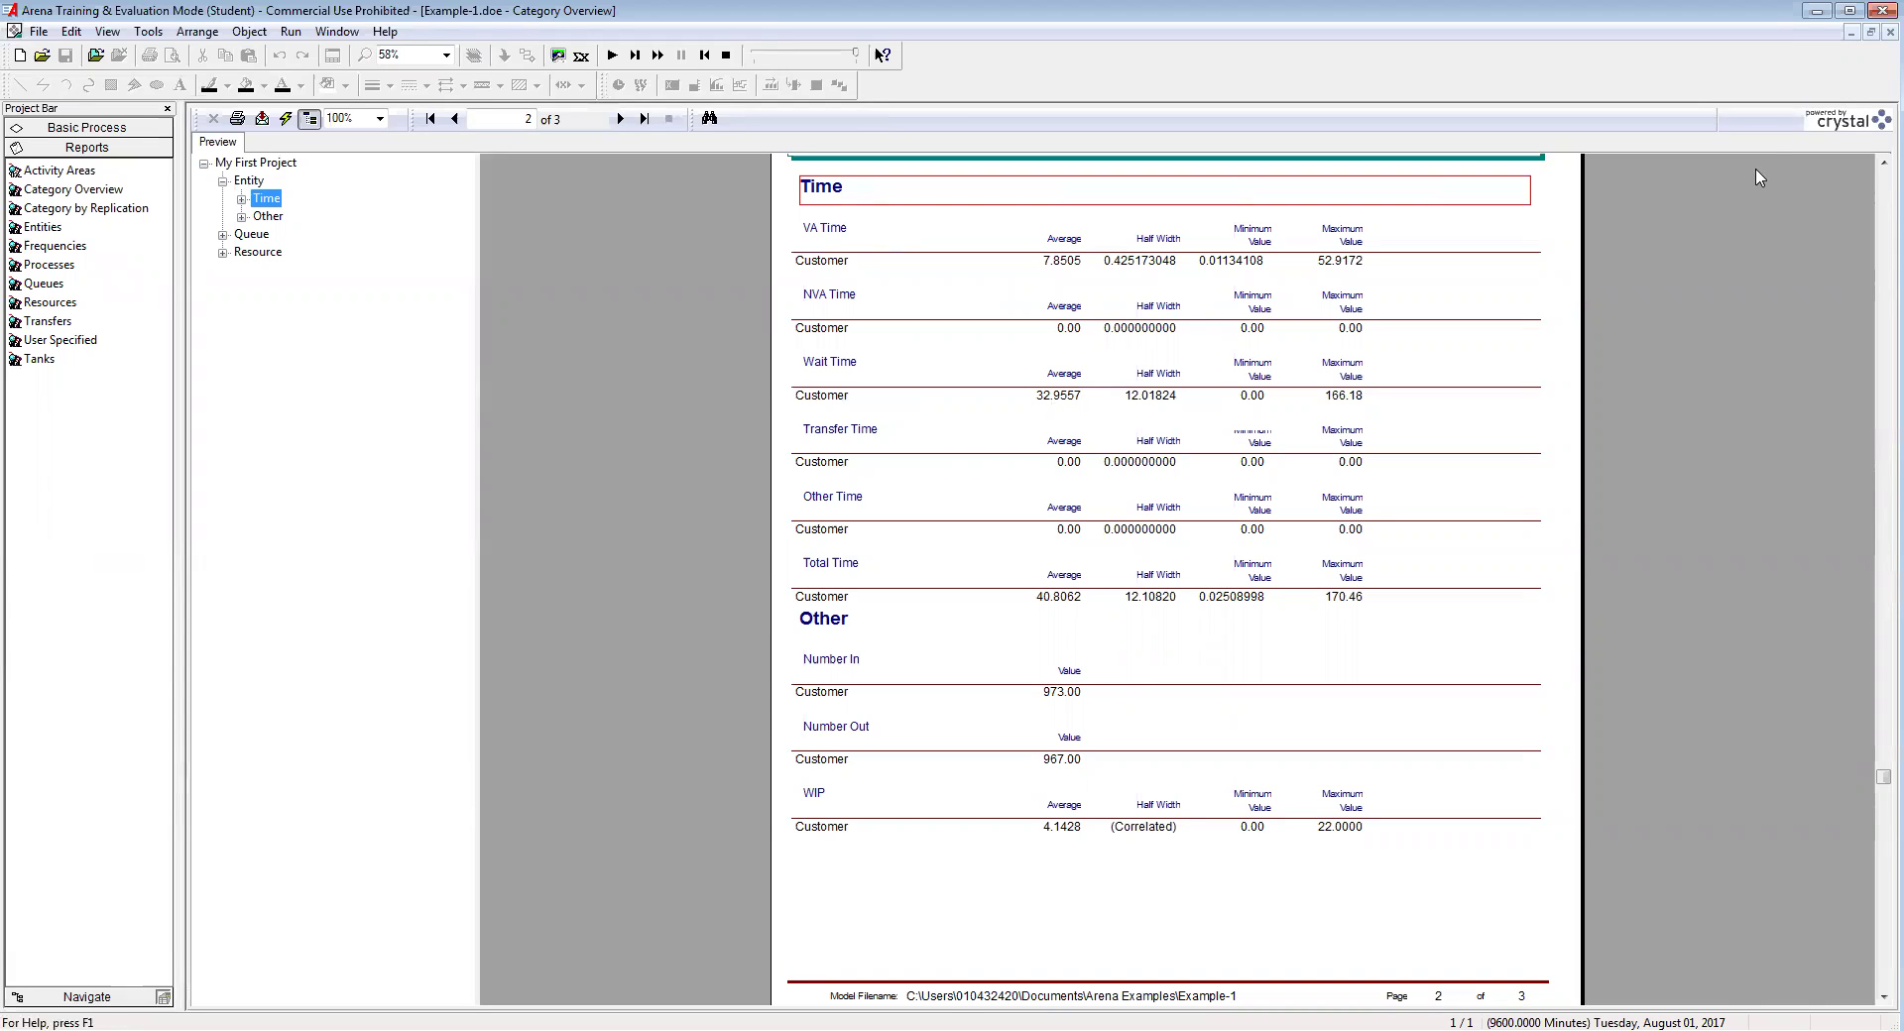
pyautogui.click(1889, 32)
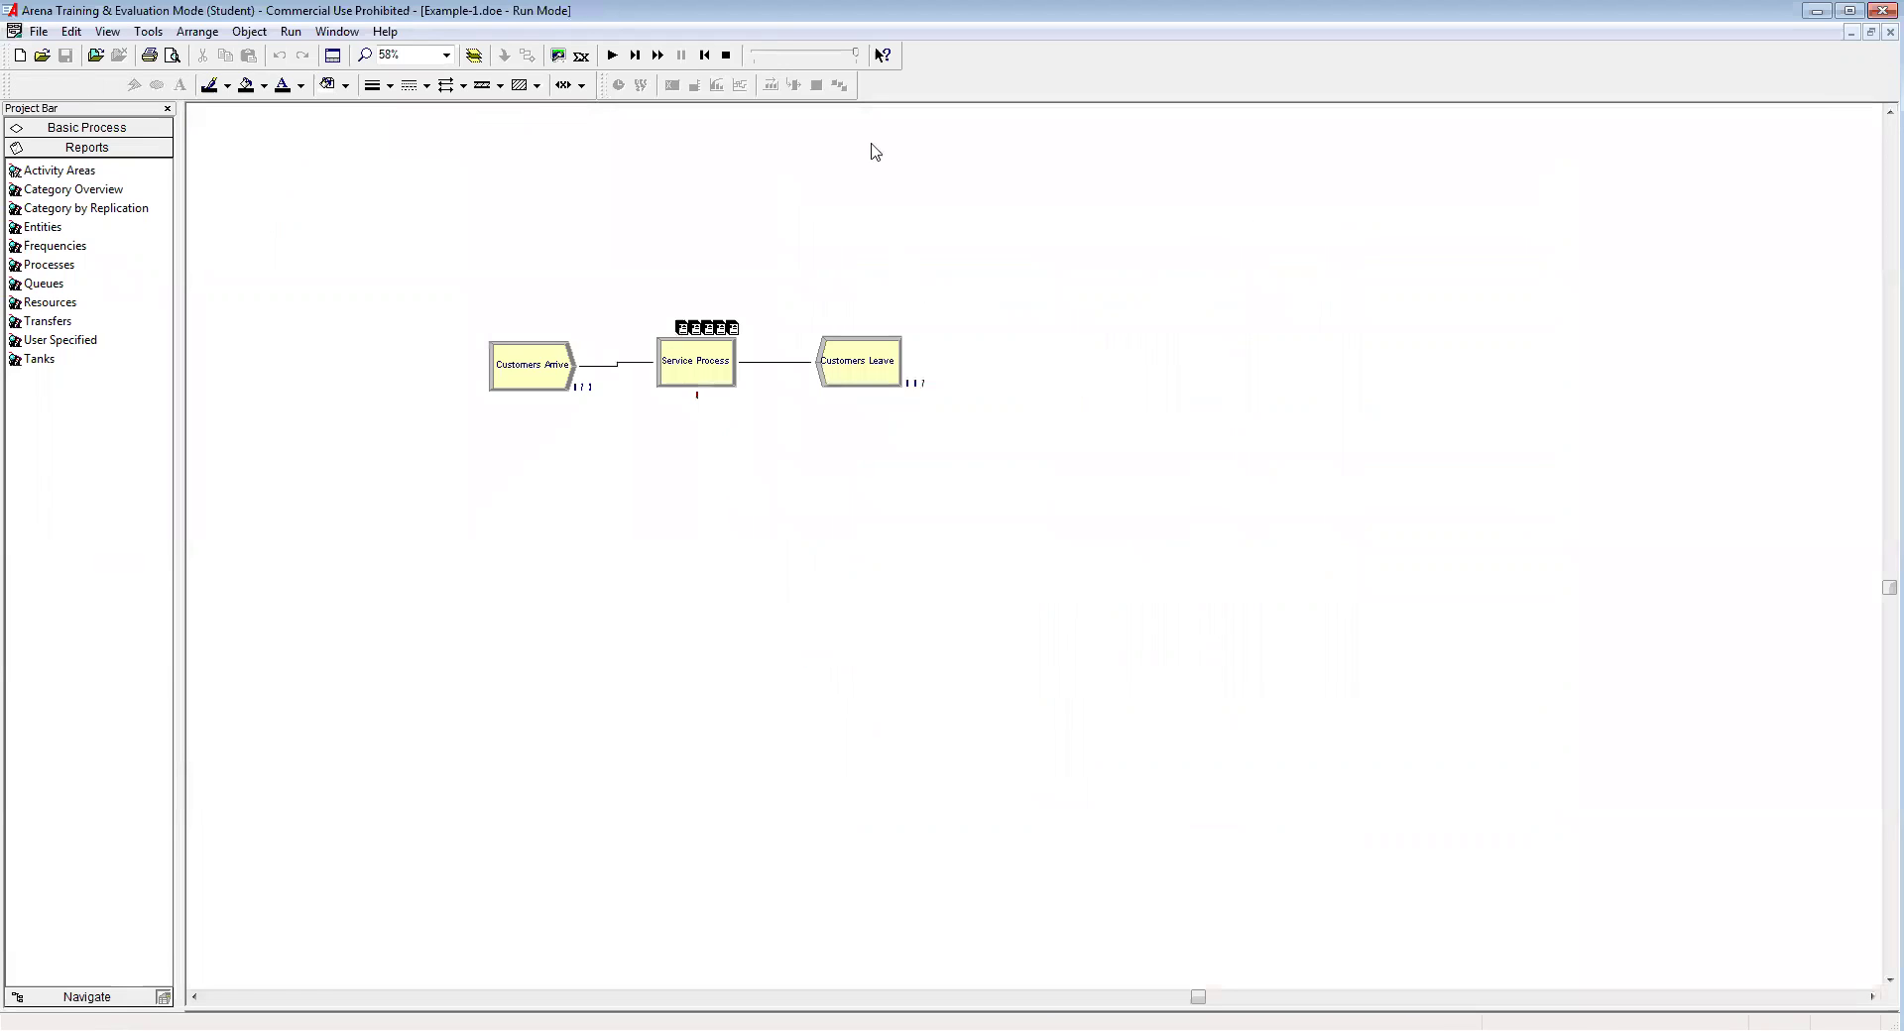
pyautogui.click(726, 54)
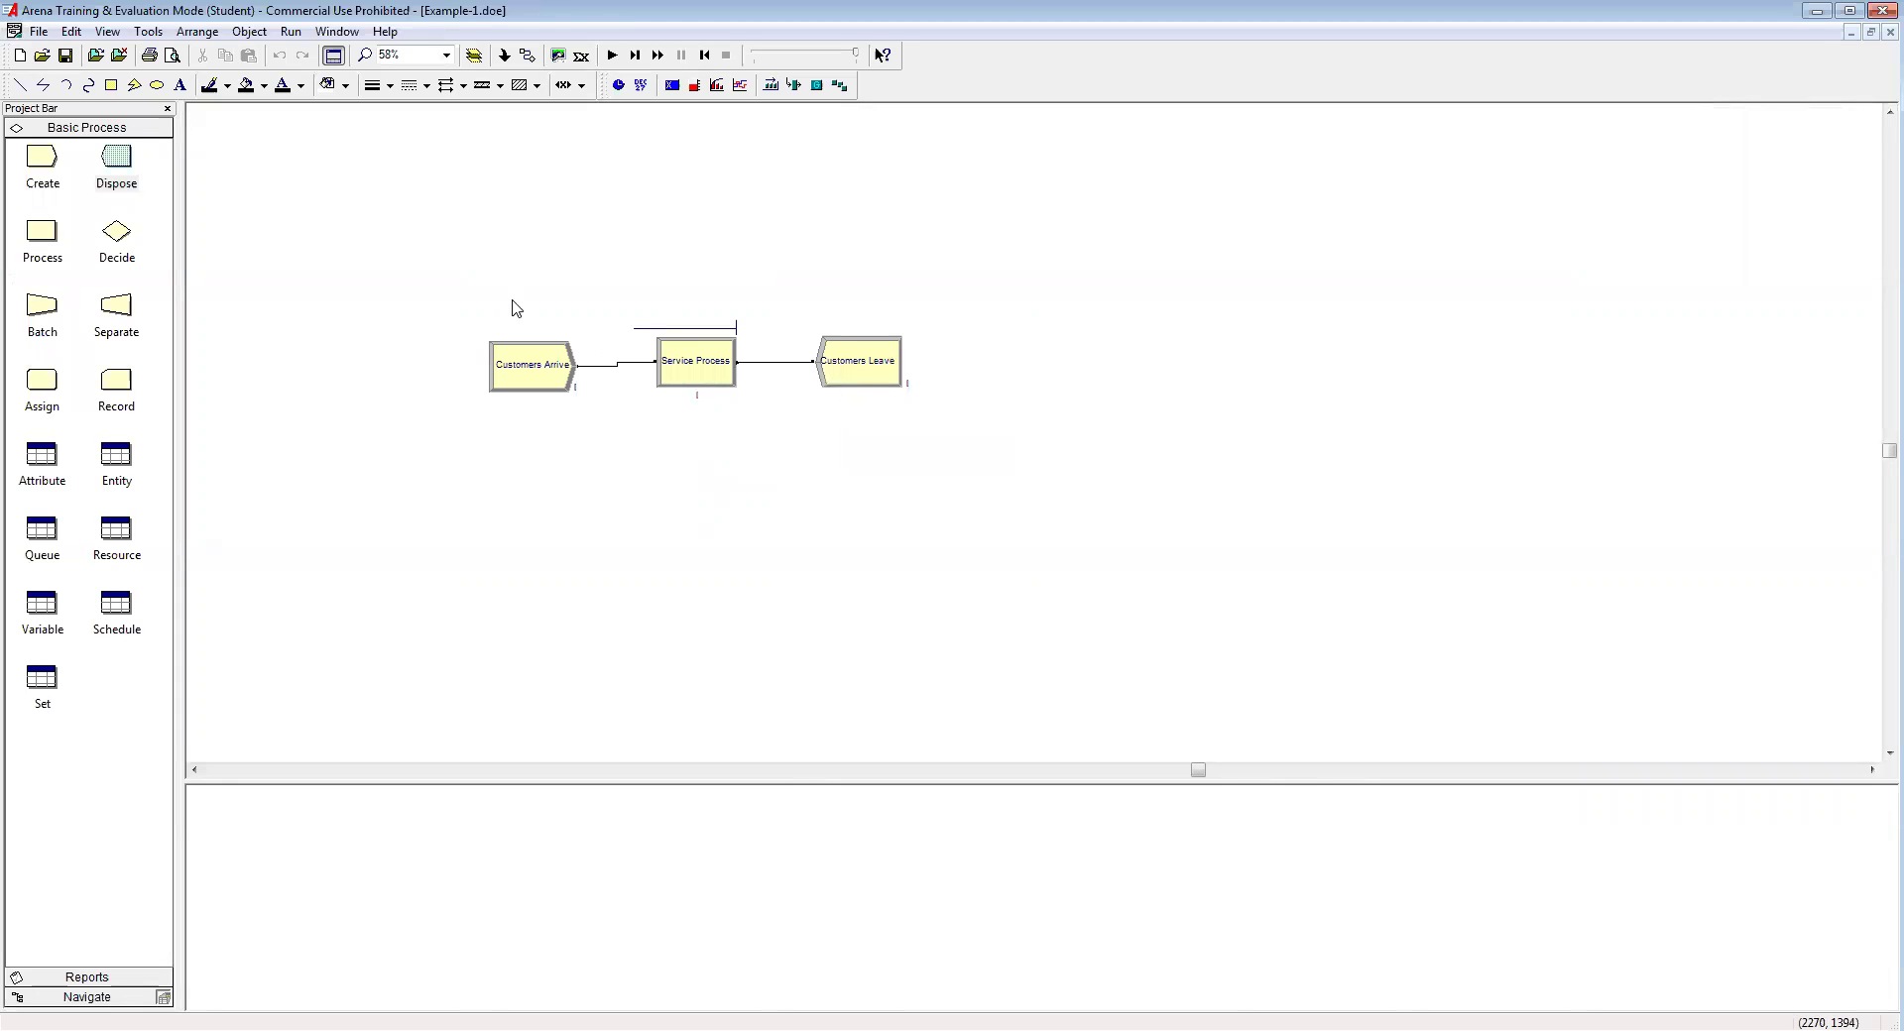
# Save a copy of the model as Example-2.doe in the Arena Examples folder
pyautogui.click(39, 30)
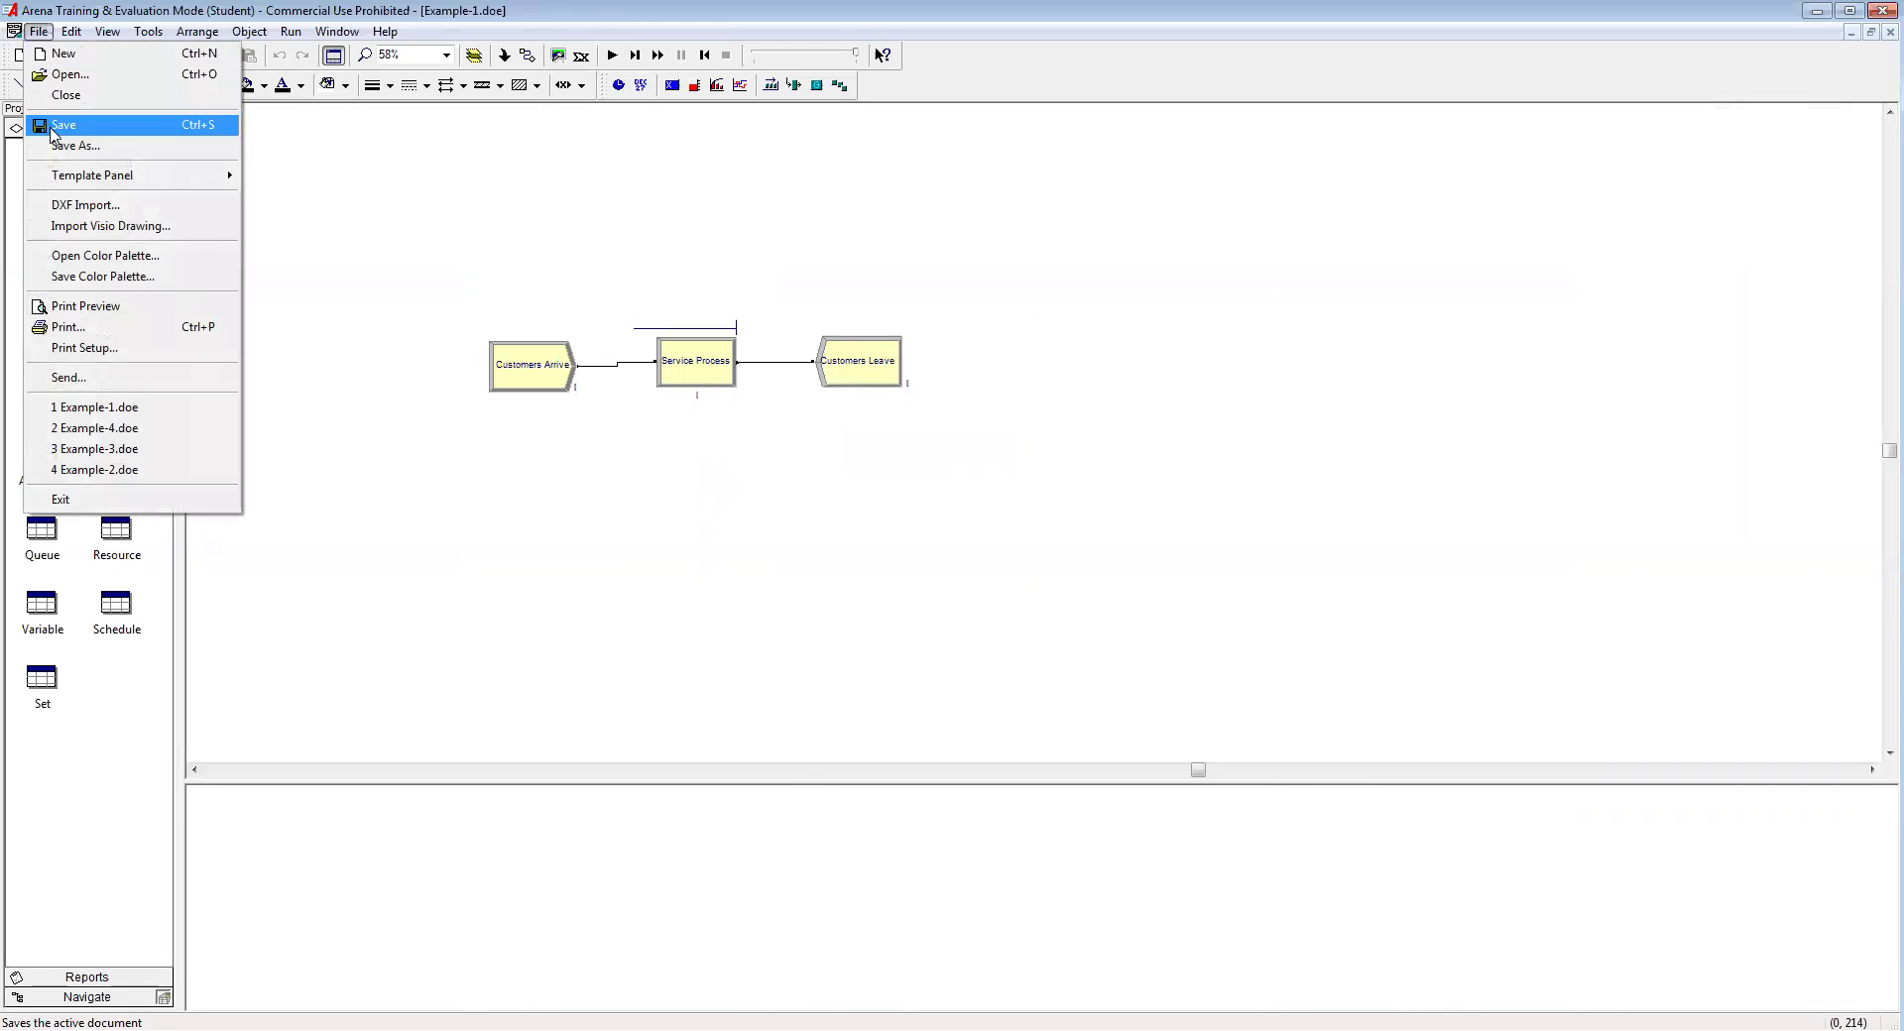
pyautogui.click(99, 149)
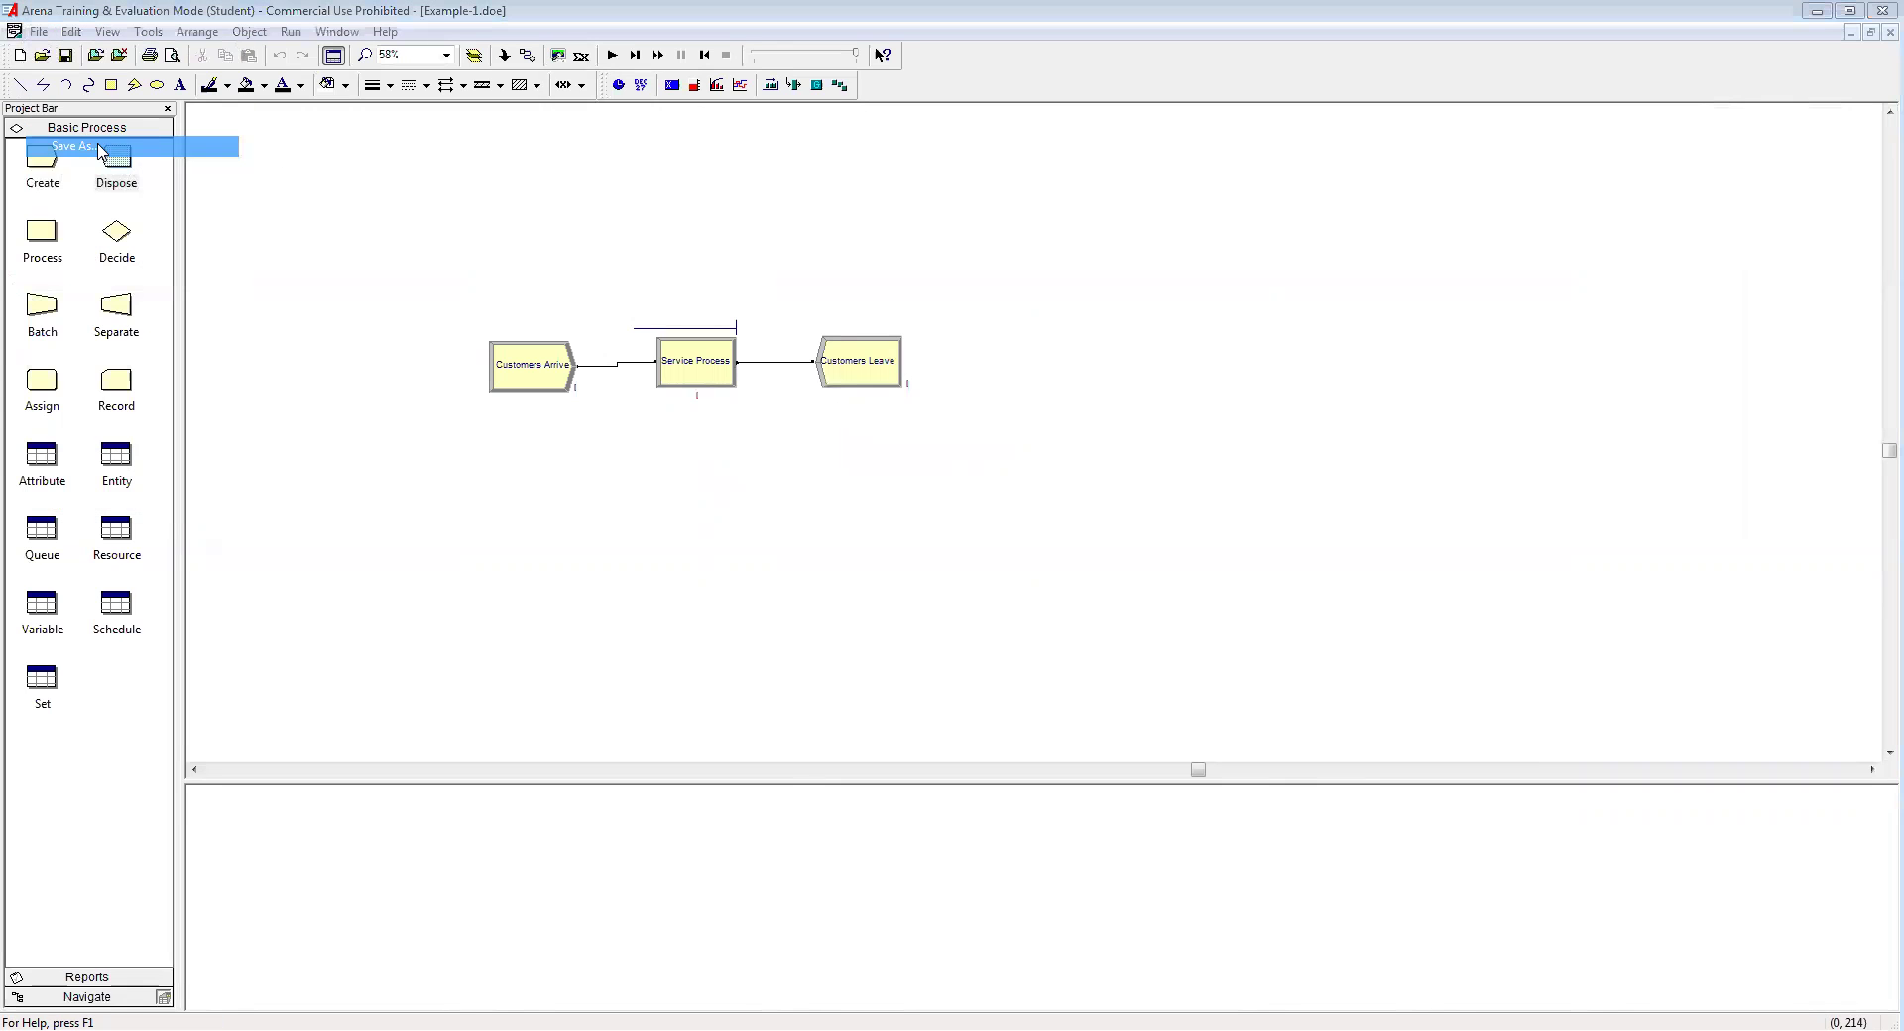
pyautogui.click(932, 673)
pyautogui.press('BackSpace')
pyautogui.write('2')
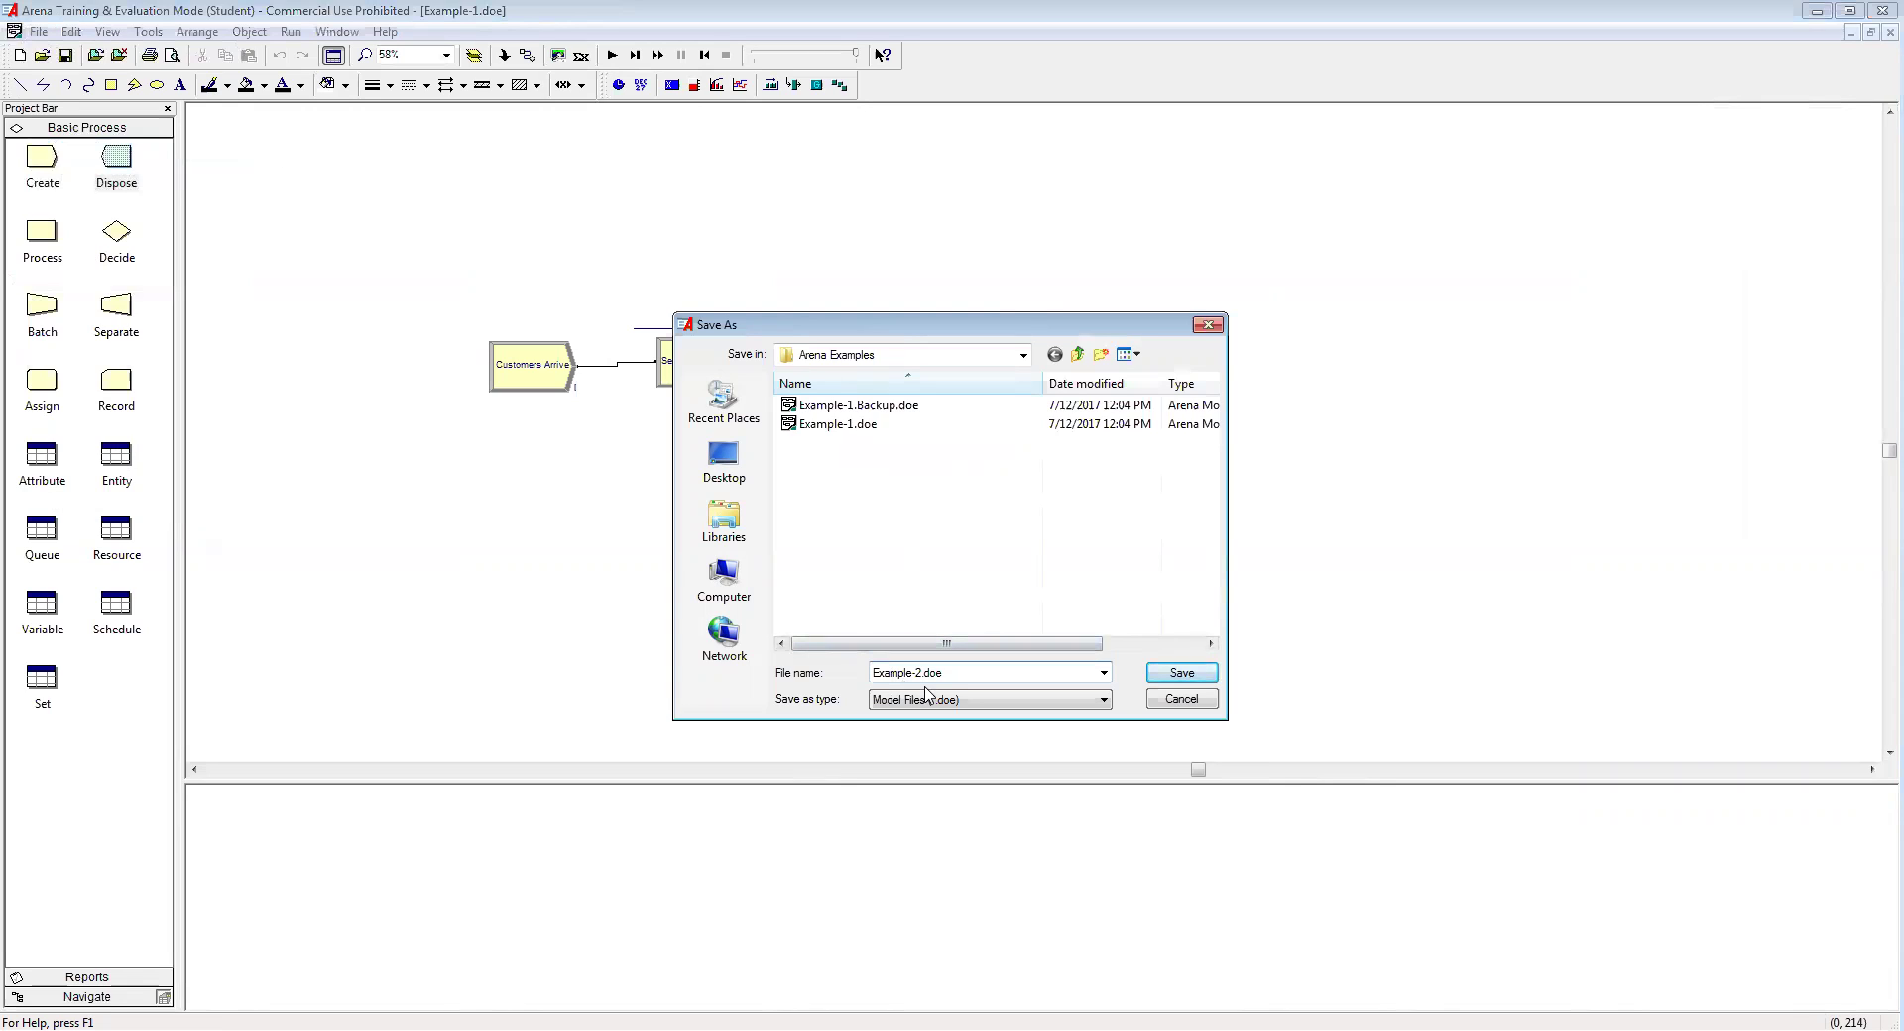
pyautogui.click(1167, 672)
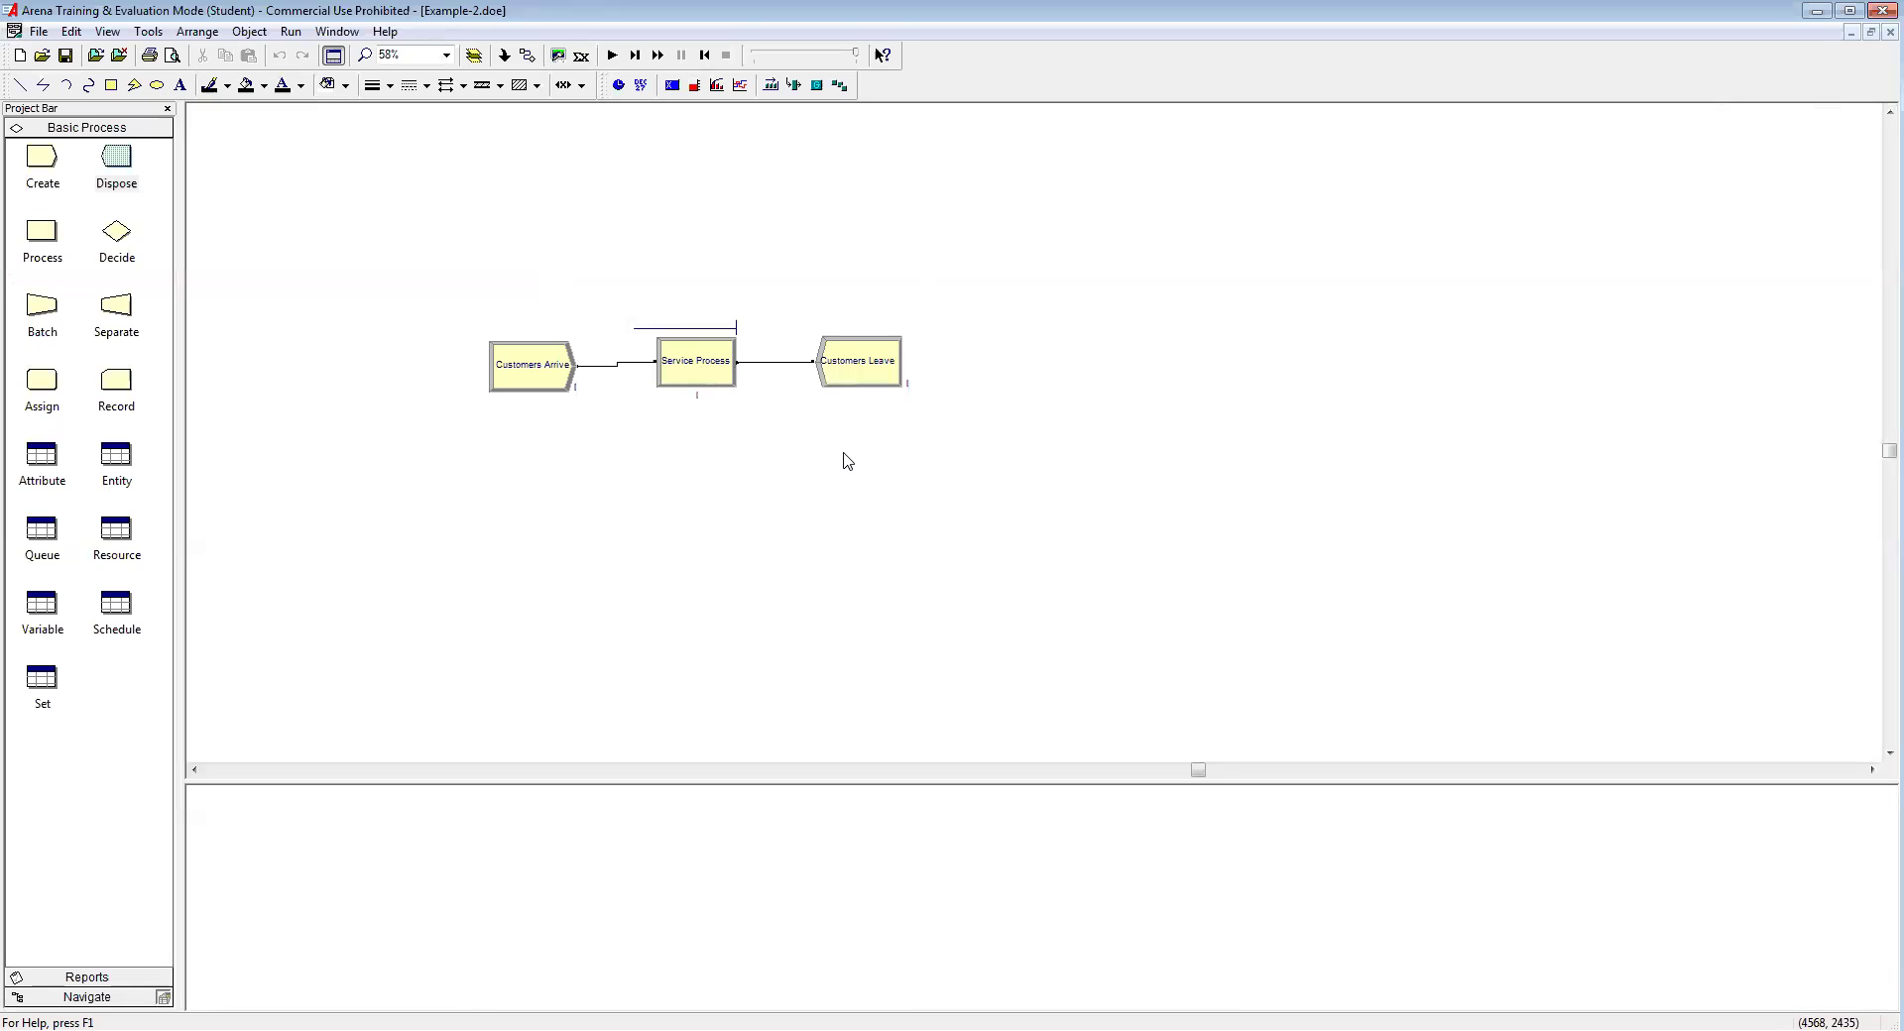
# Examine the Teller resource's quantity in the Service Process module without changing it
pyautogui.doubleClick(703, 384)
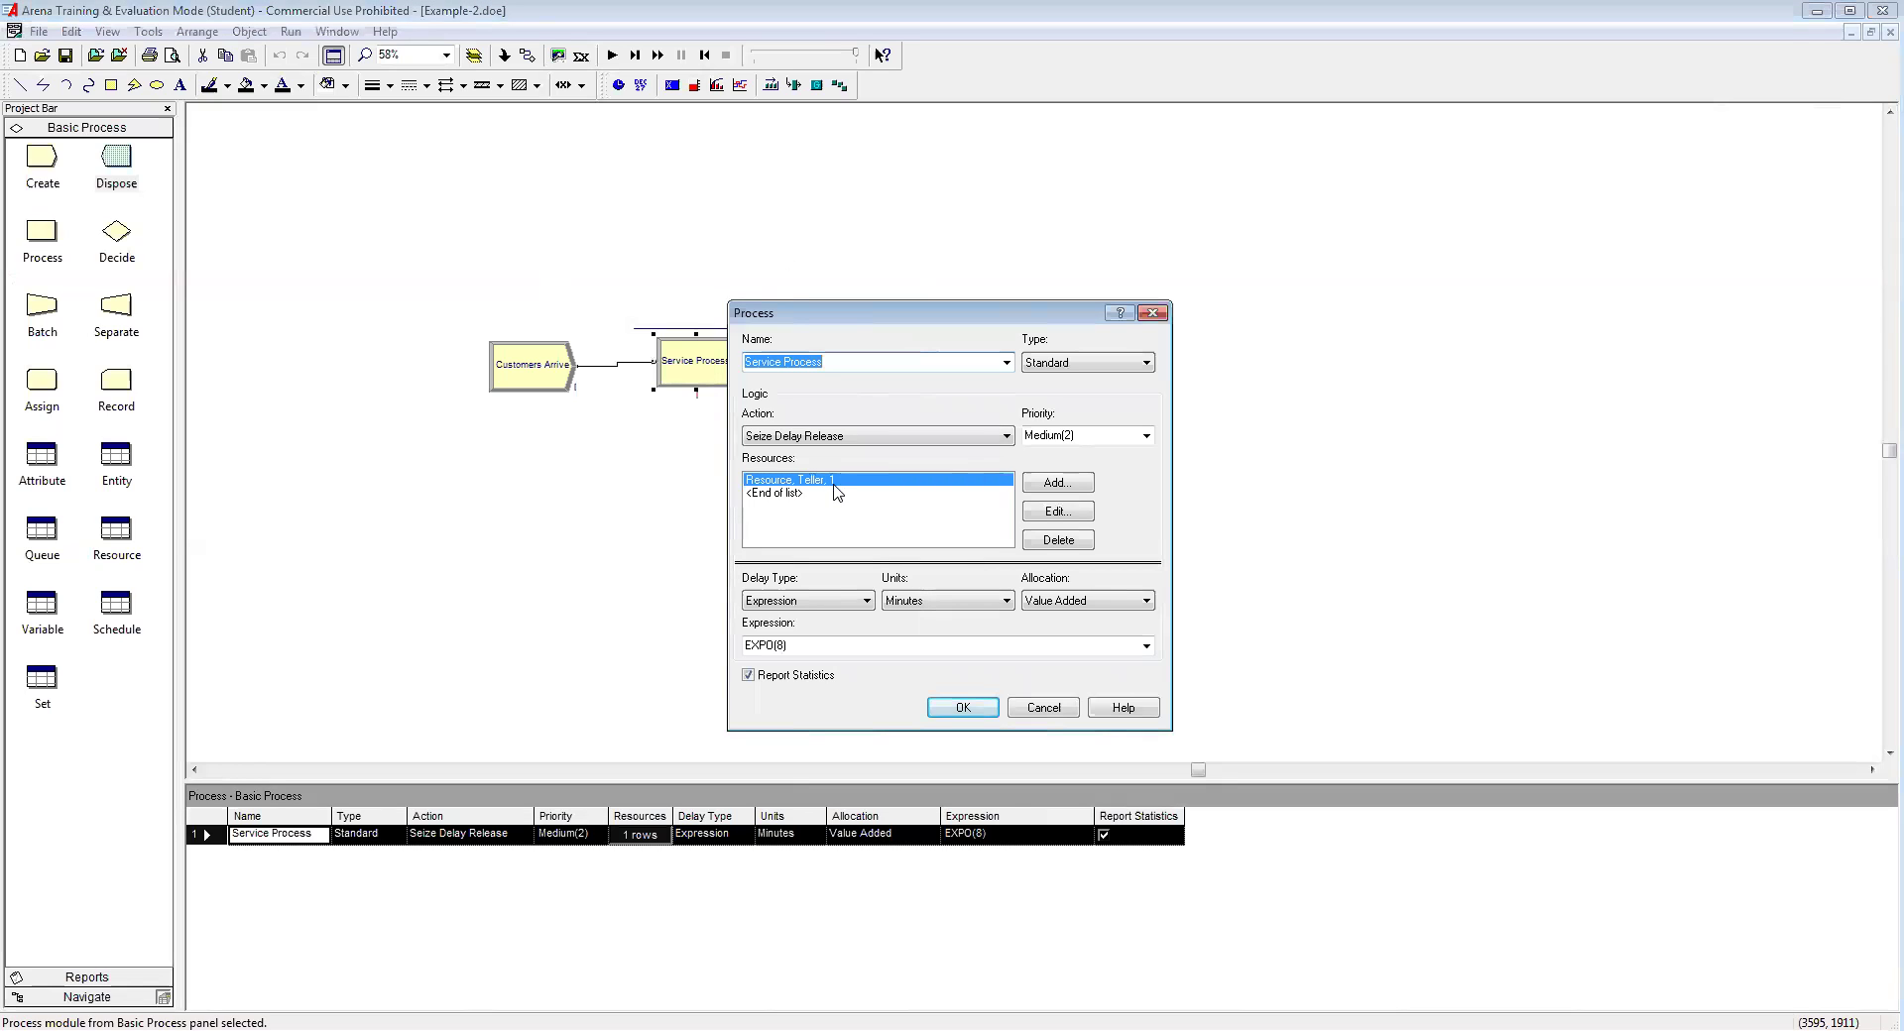
pyautogui.click(1049, 513)
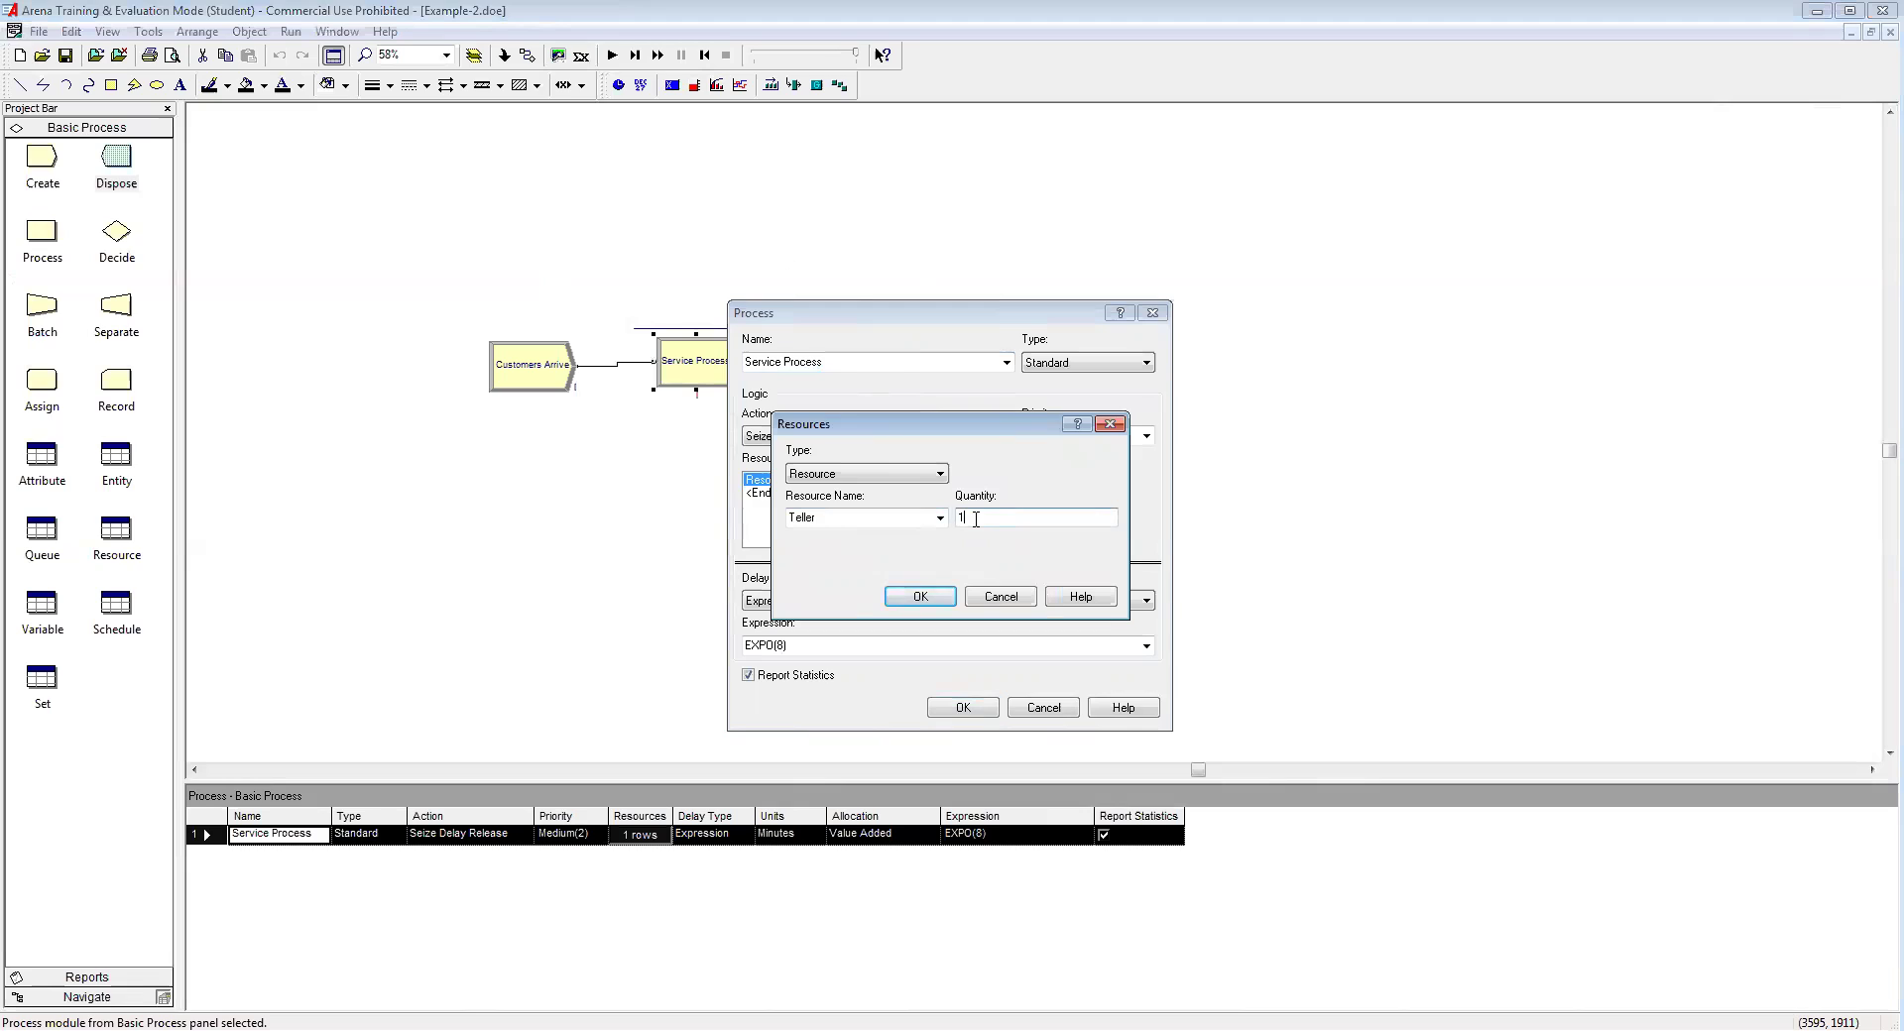
pyautogui.click(921, 595)
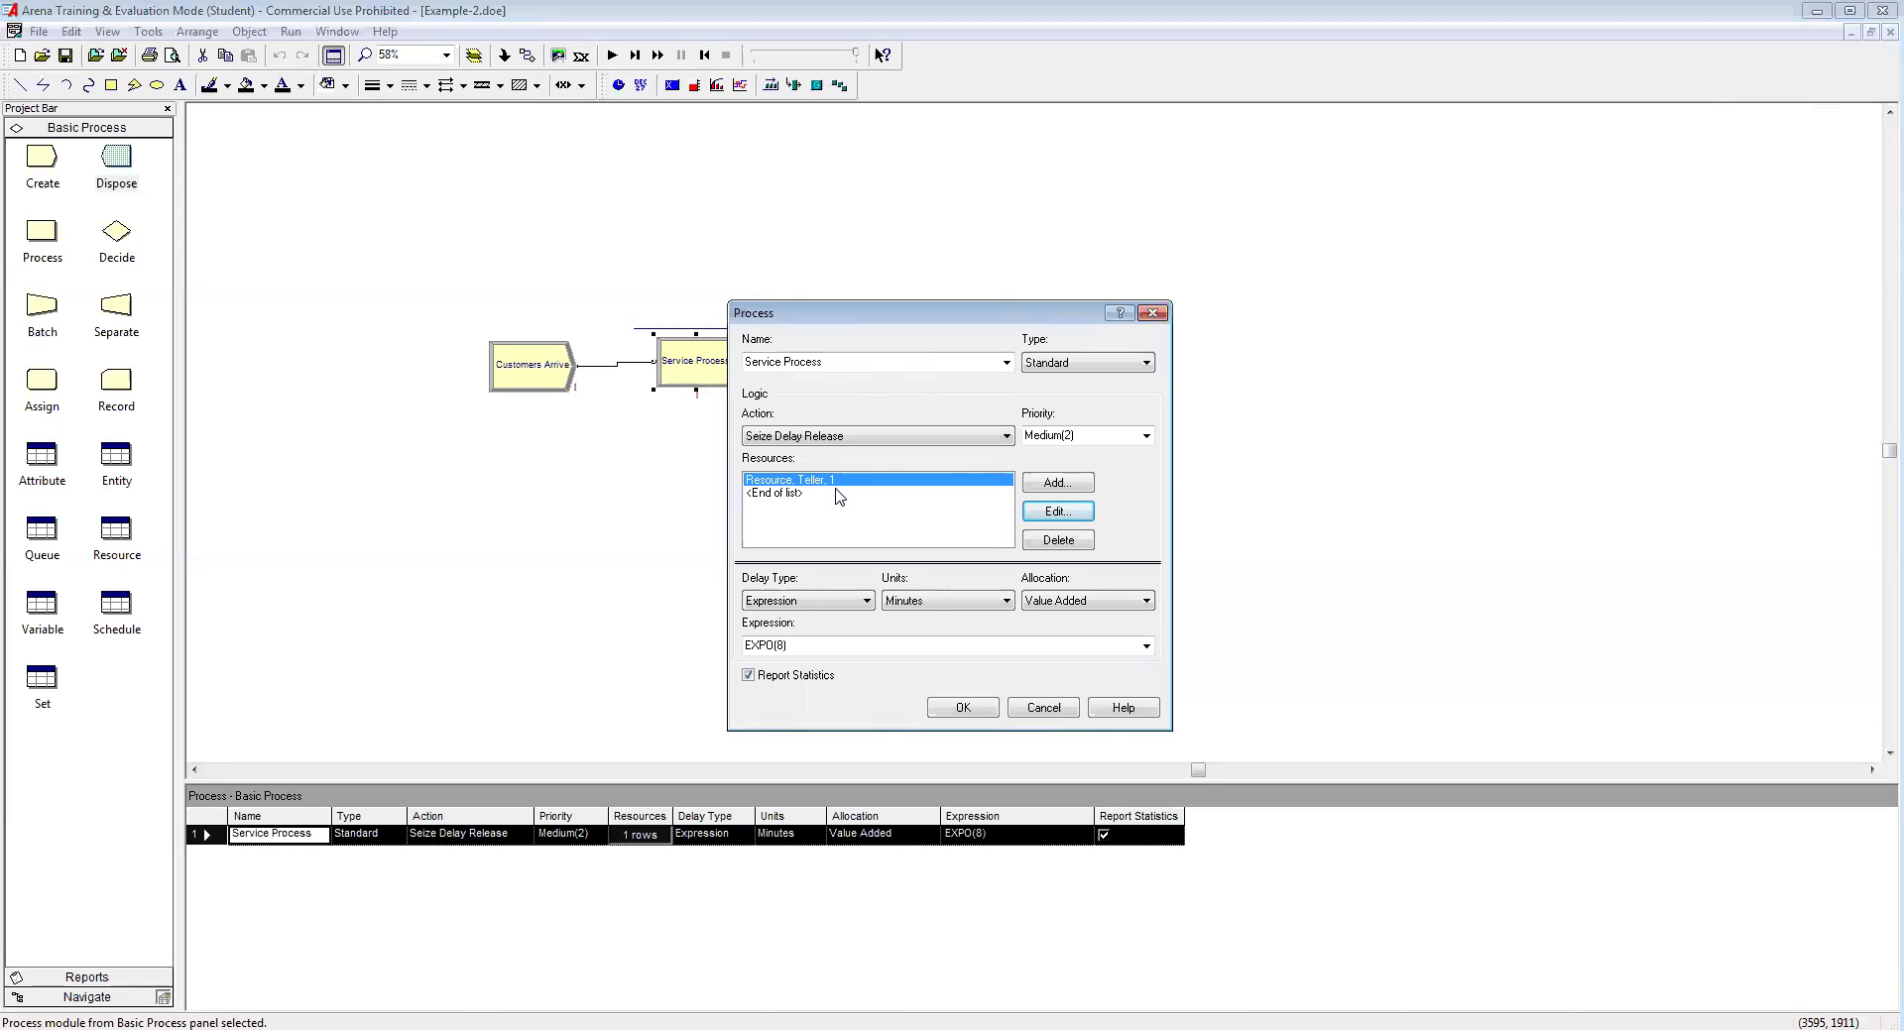
pyautogui.click(946, 710)
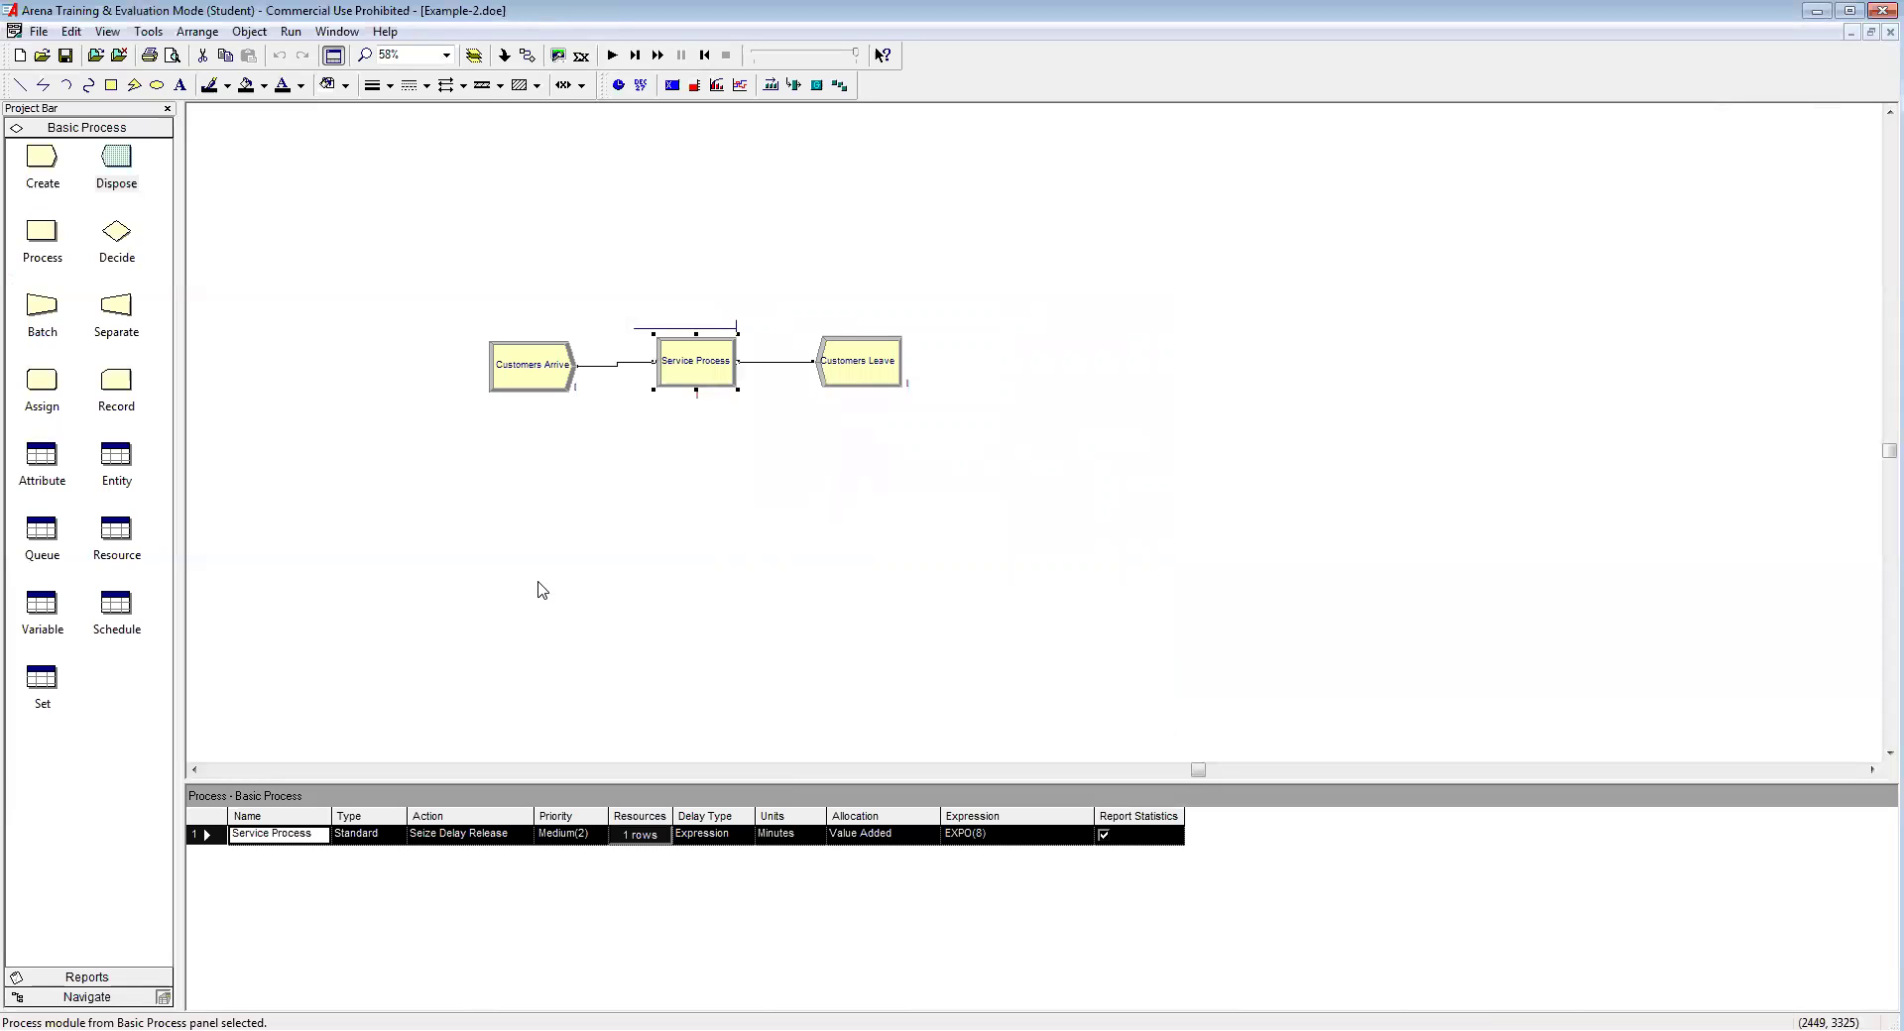
# Set the Teller resource's capacity to 2 in the Resource data module
pyautogui.click(116, 536)
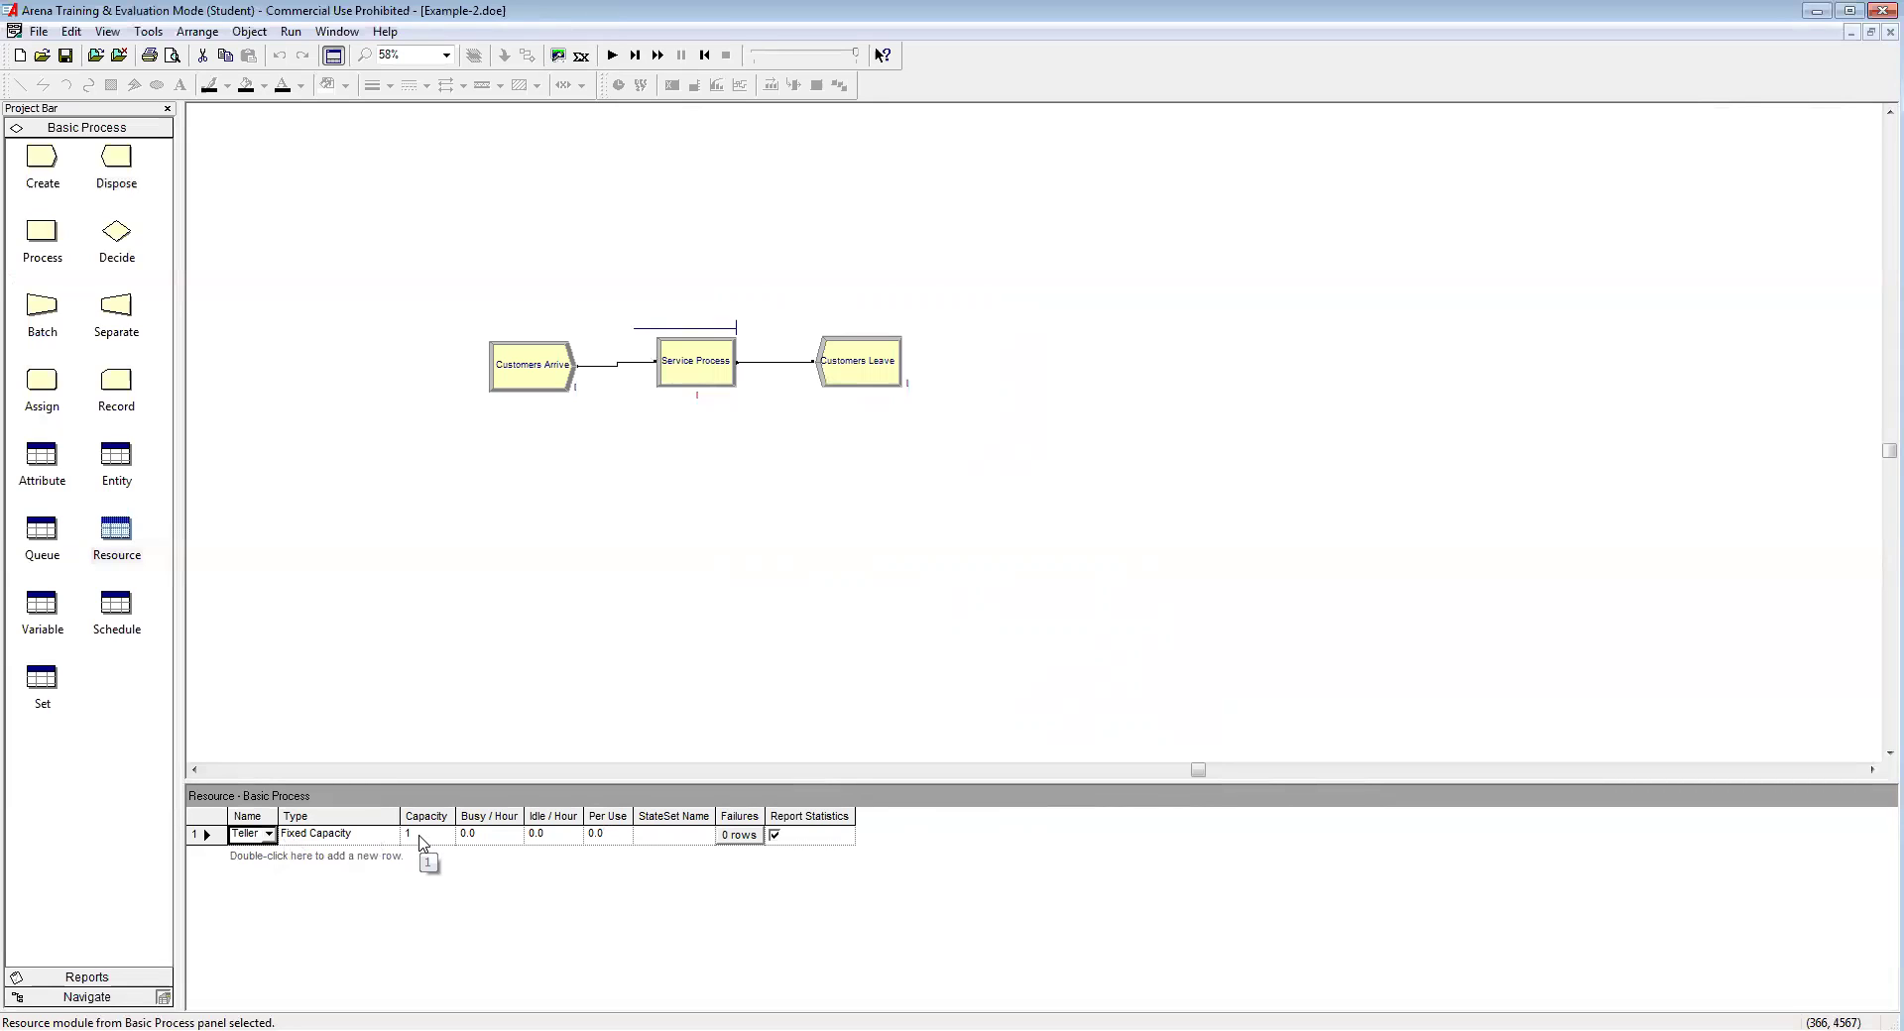
pyautogui.click(423, 838)
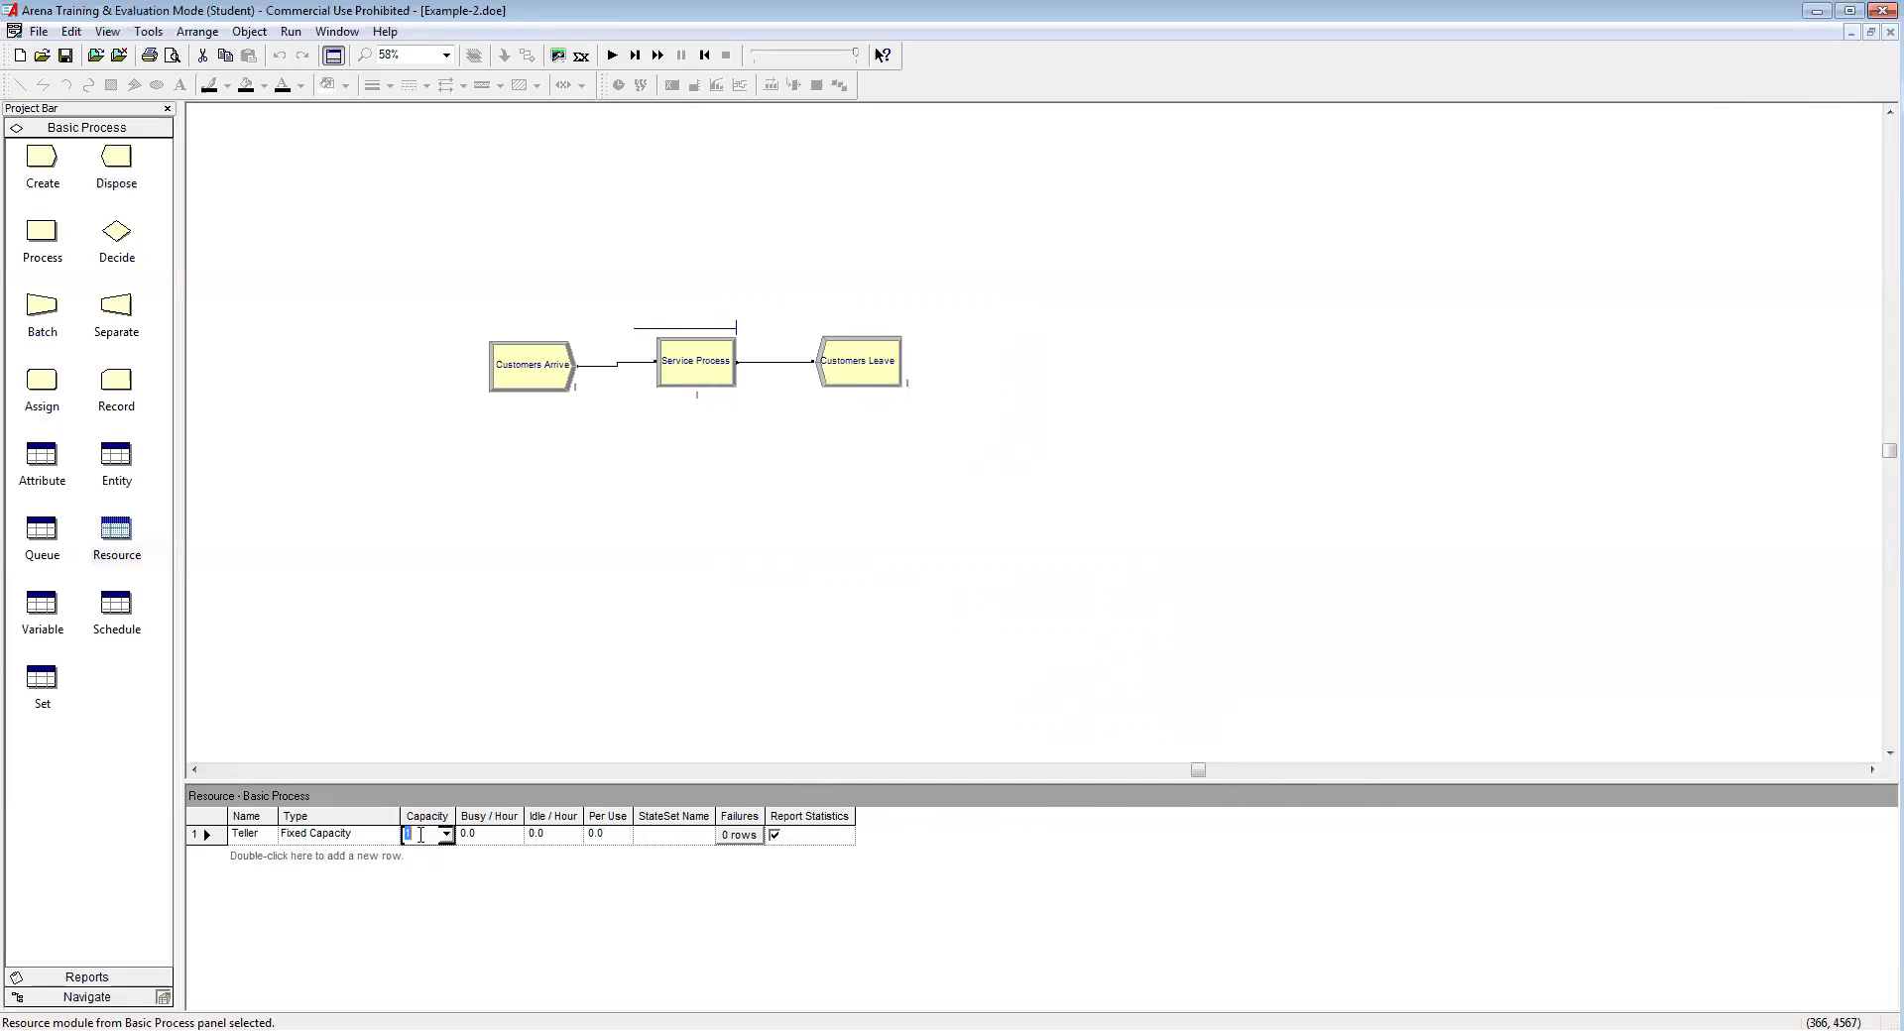
pyautogui.write('2')
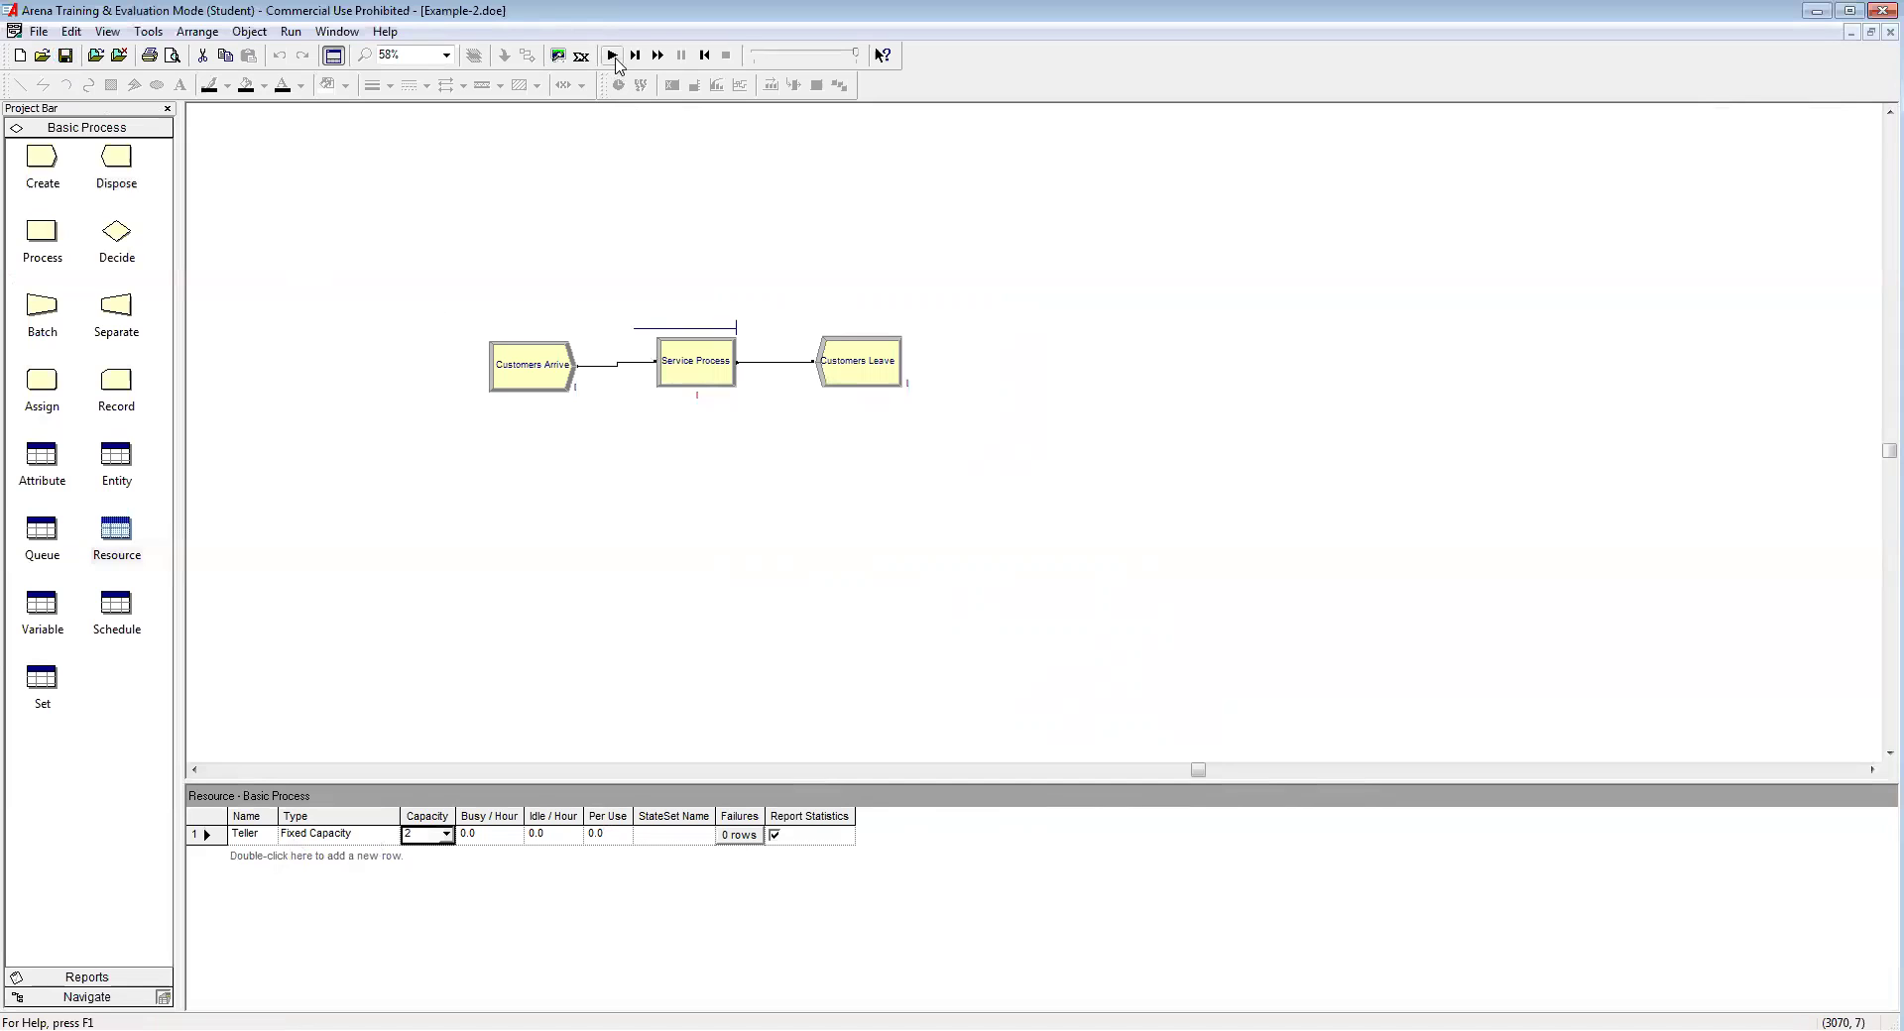
# Run the two-teller Example-2 simulation, review the entity Time statistics in the report, and end the run
pyautogui.click(613, 57)
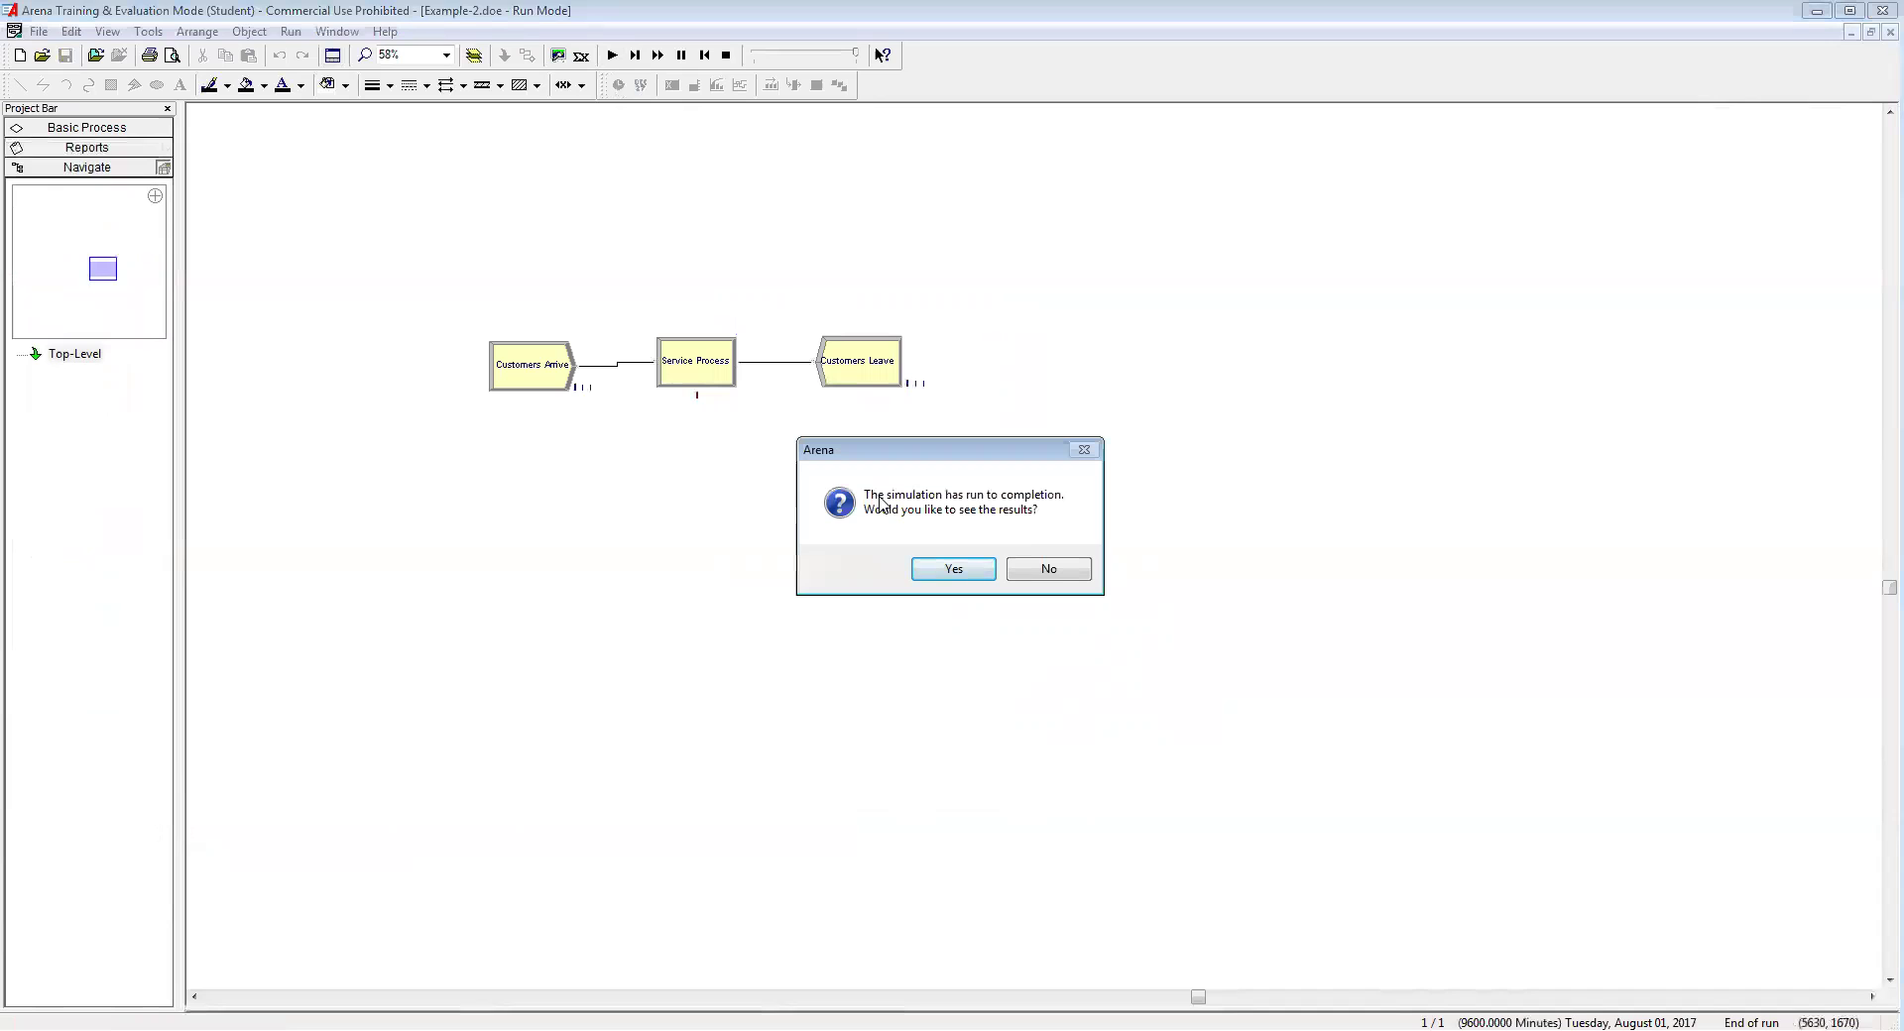
pyautogui.click(954, 573)
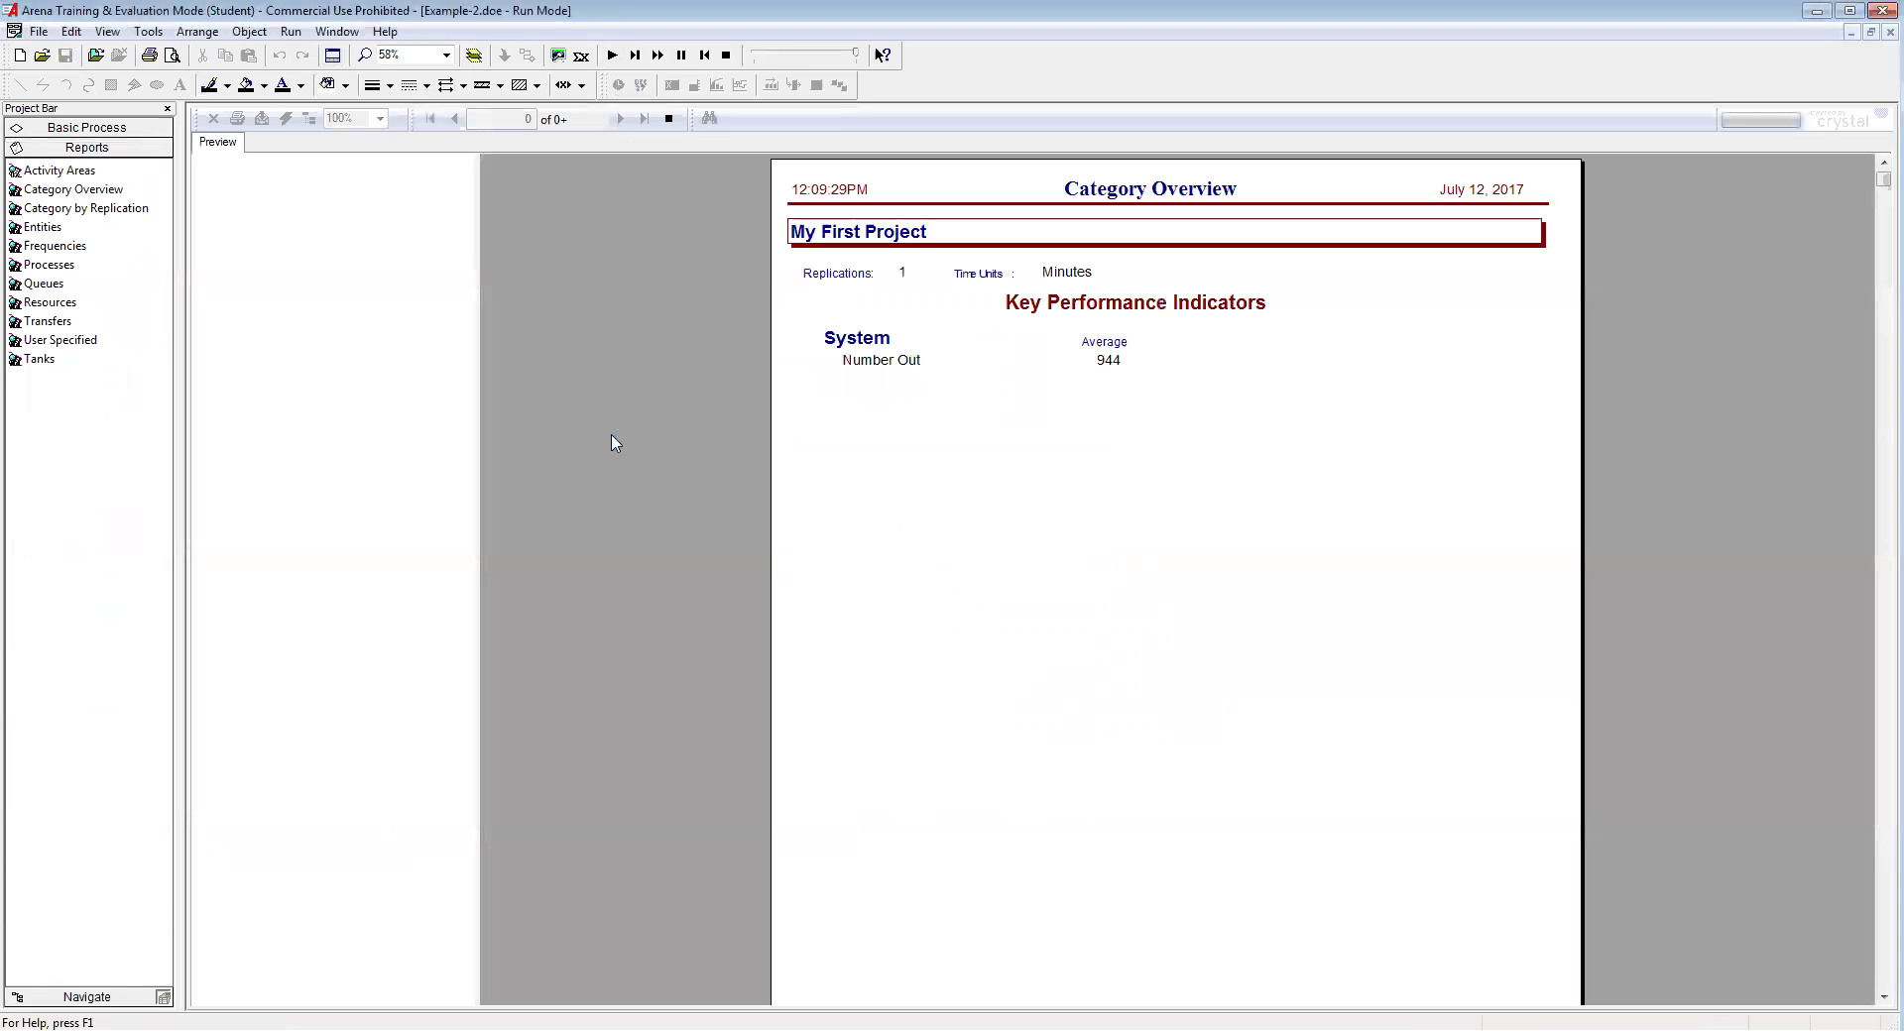
pyautogui.click(205, 164)
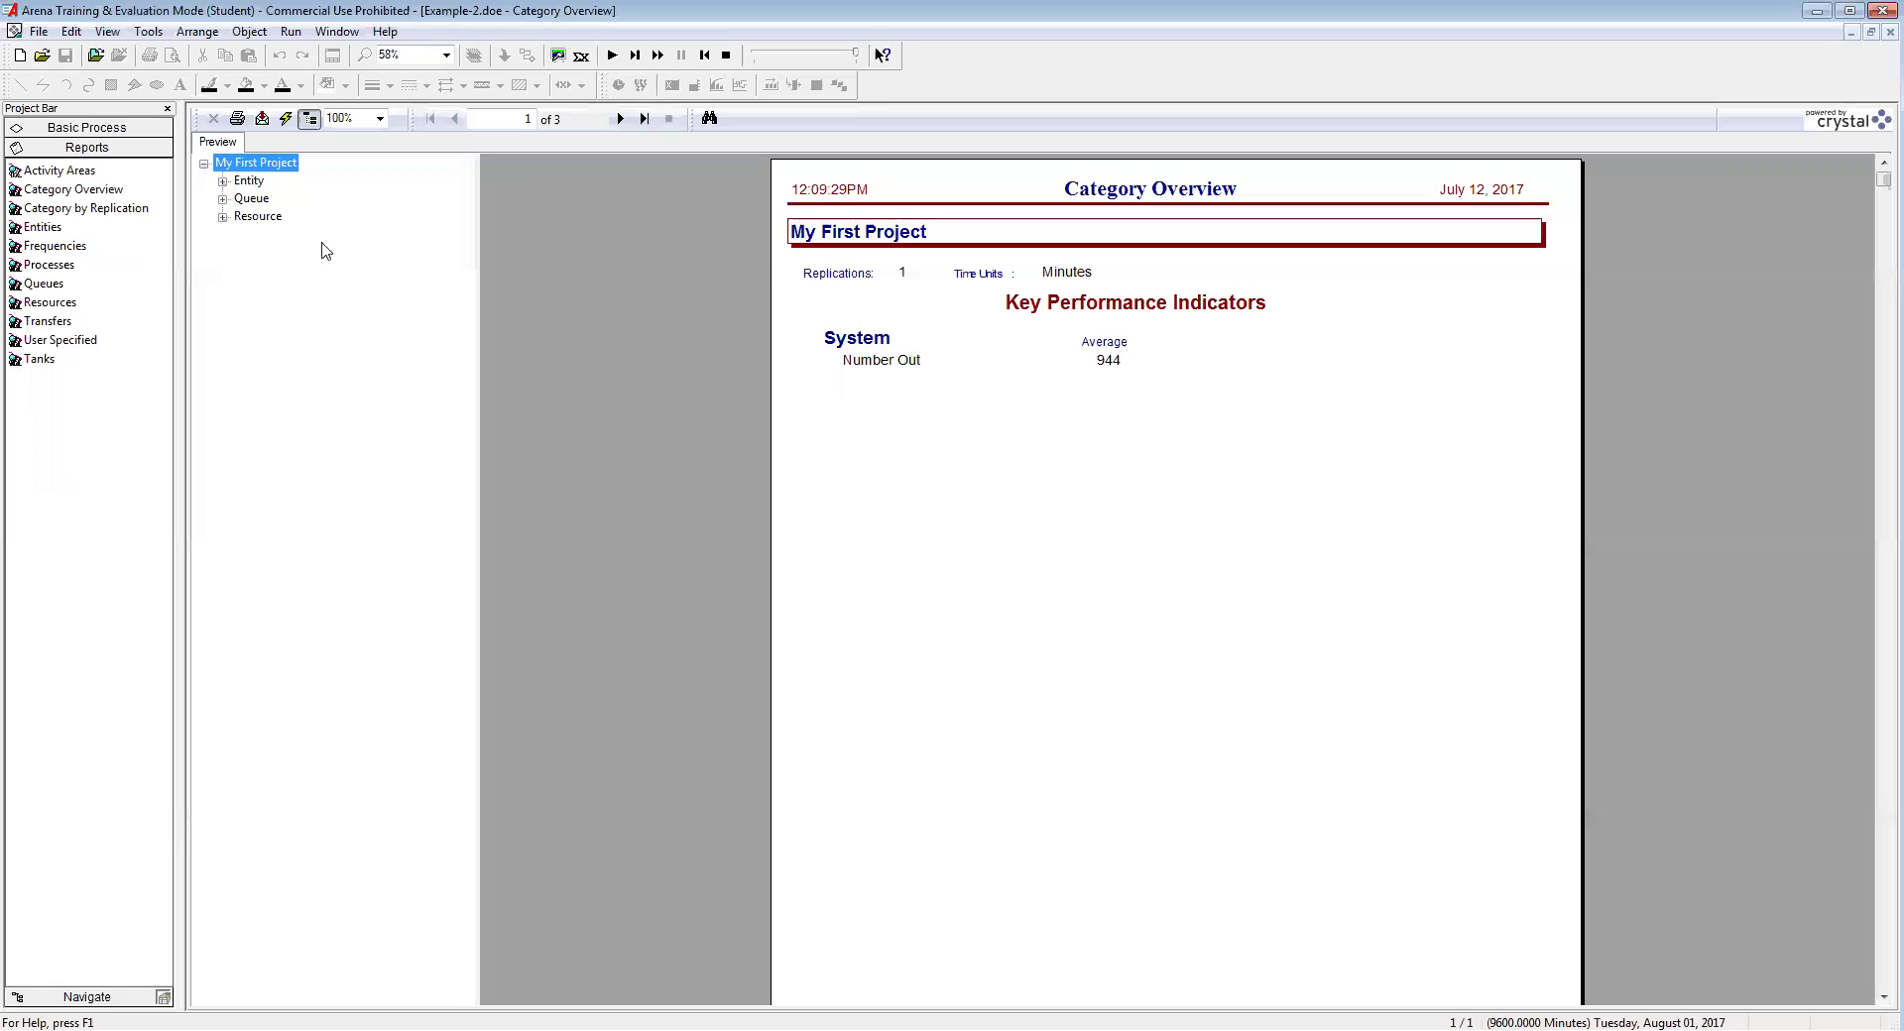
pyautogui.click(223, 181)
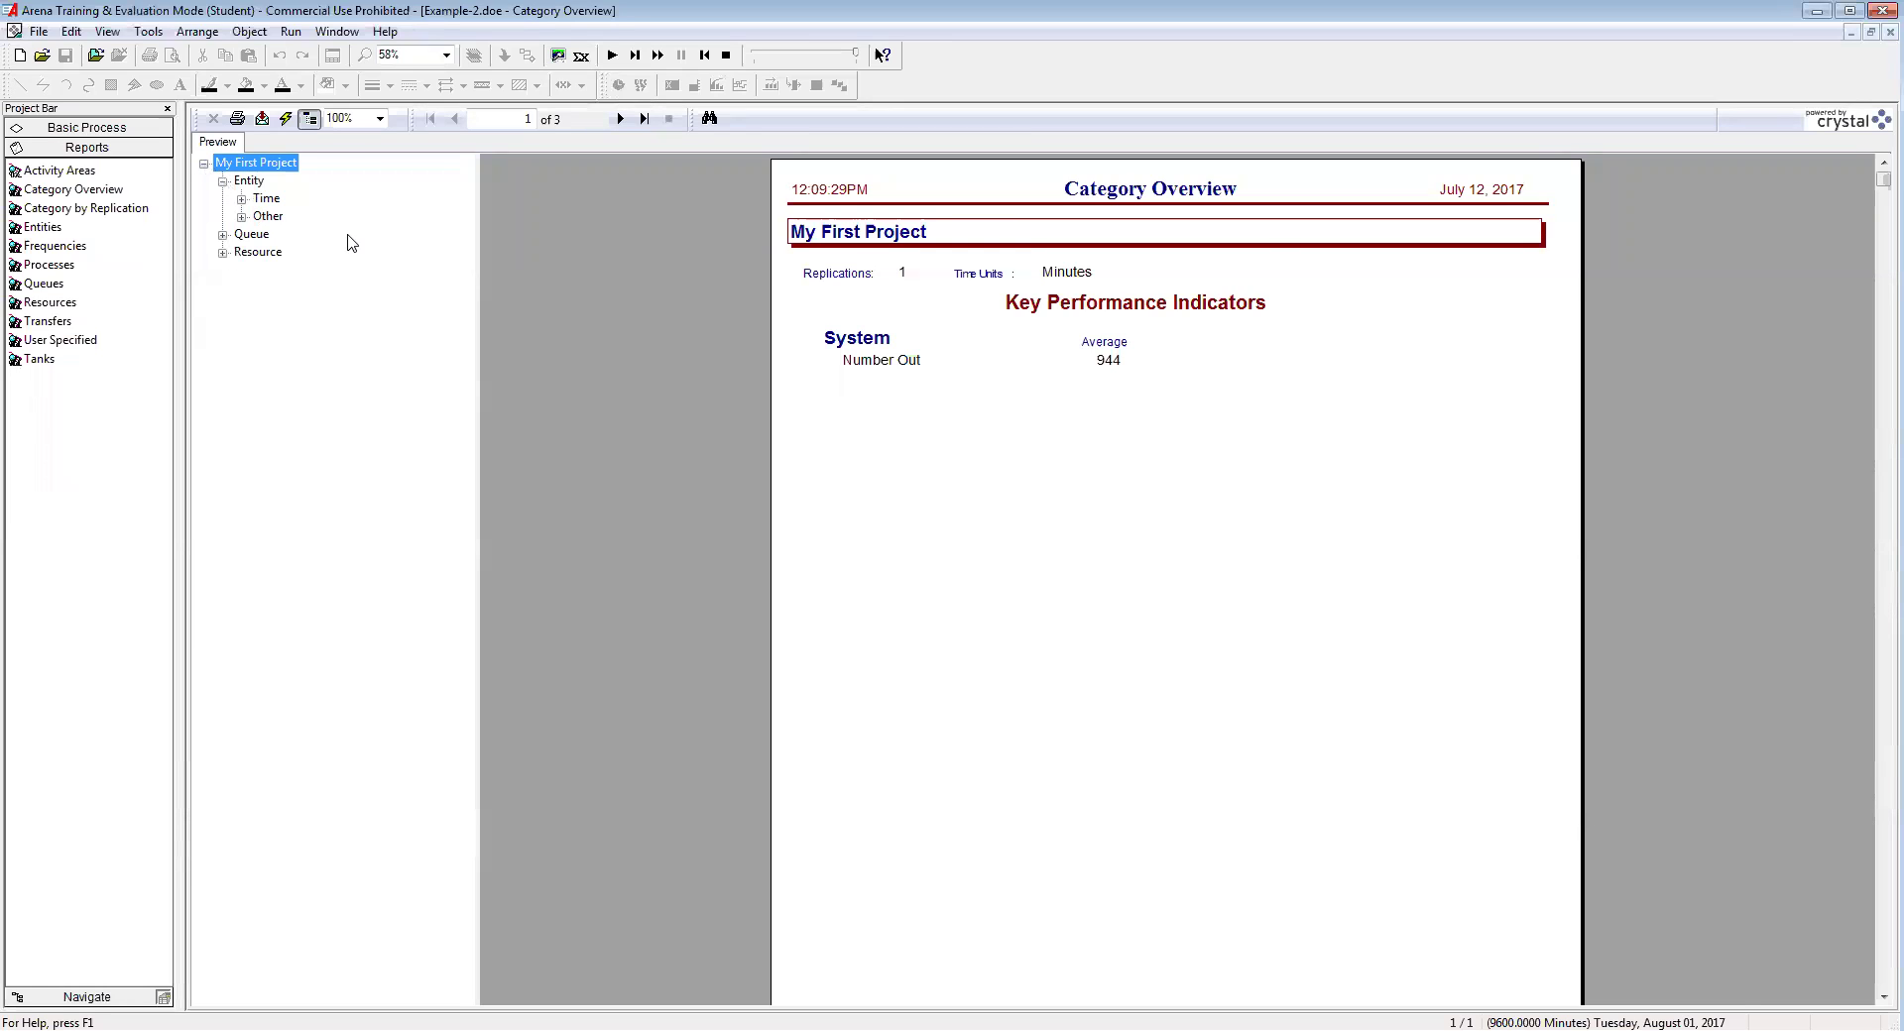
pyautogui.click(266, 198)
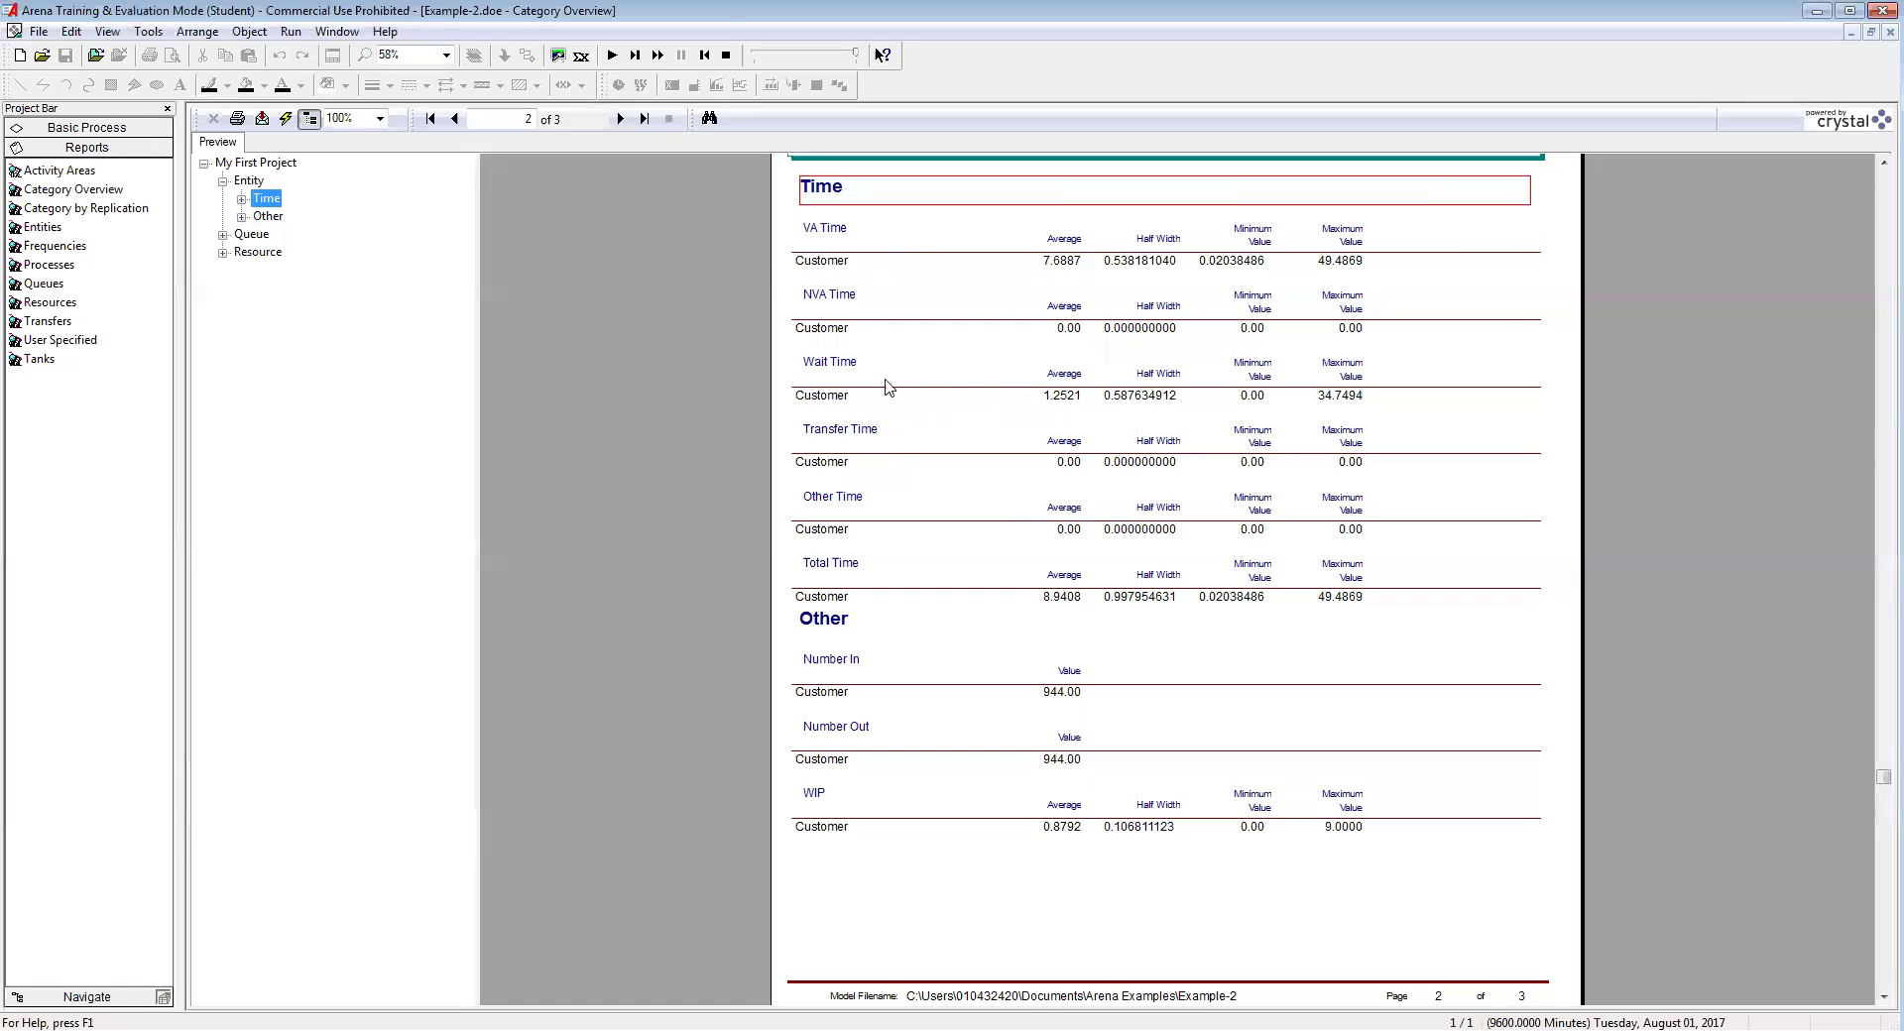
pyautogui.click(1876, 38)
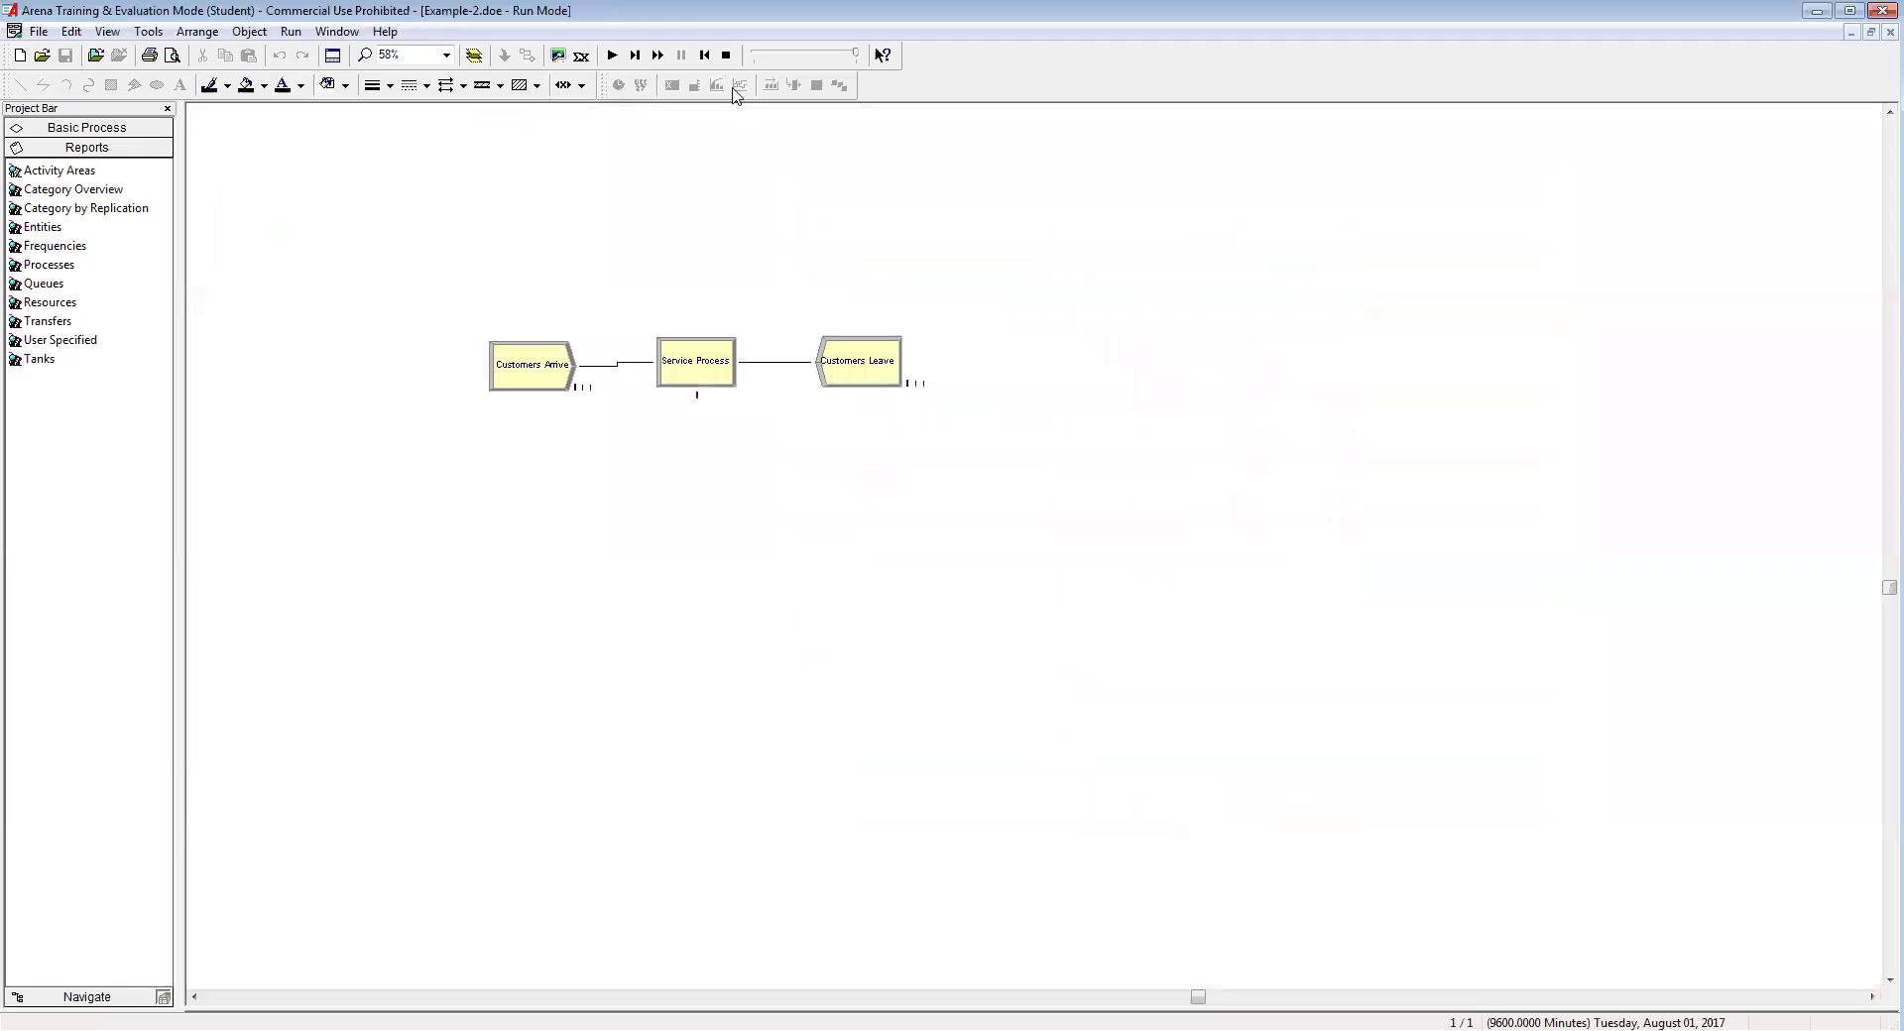
pyautogui.click(727, 57)
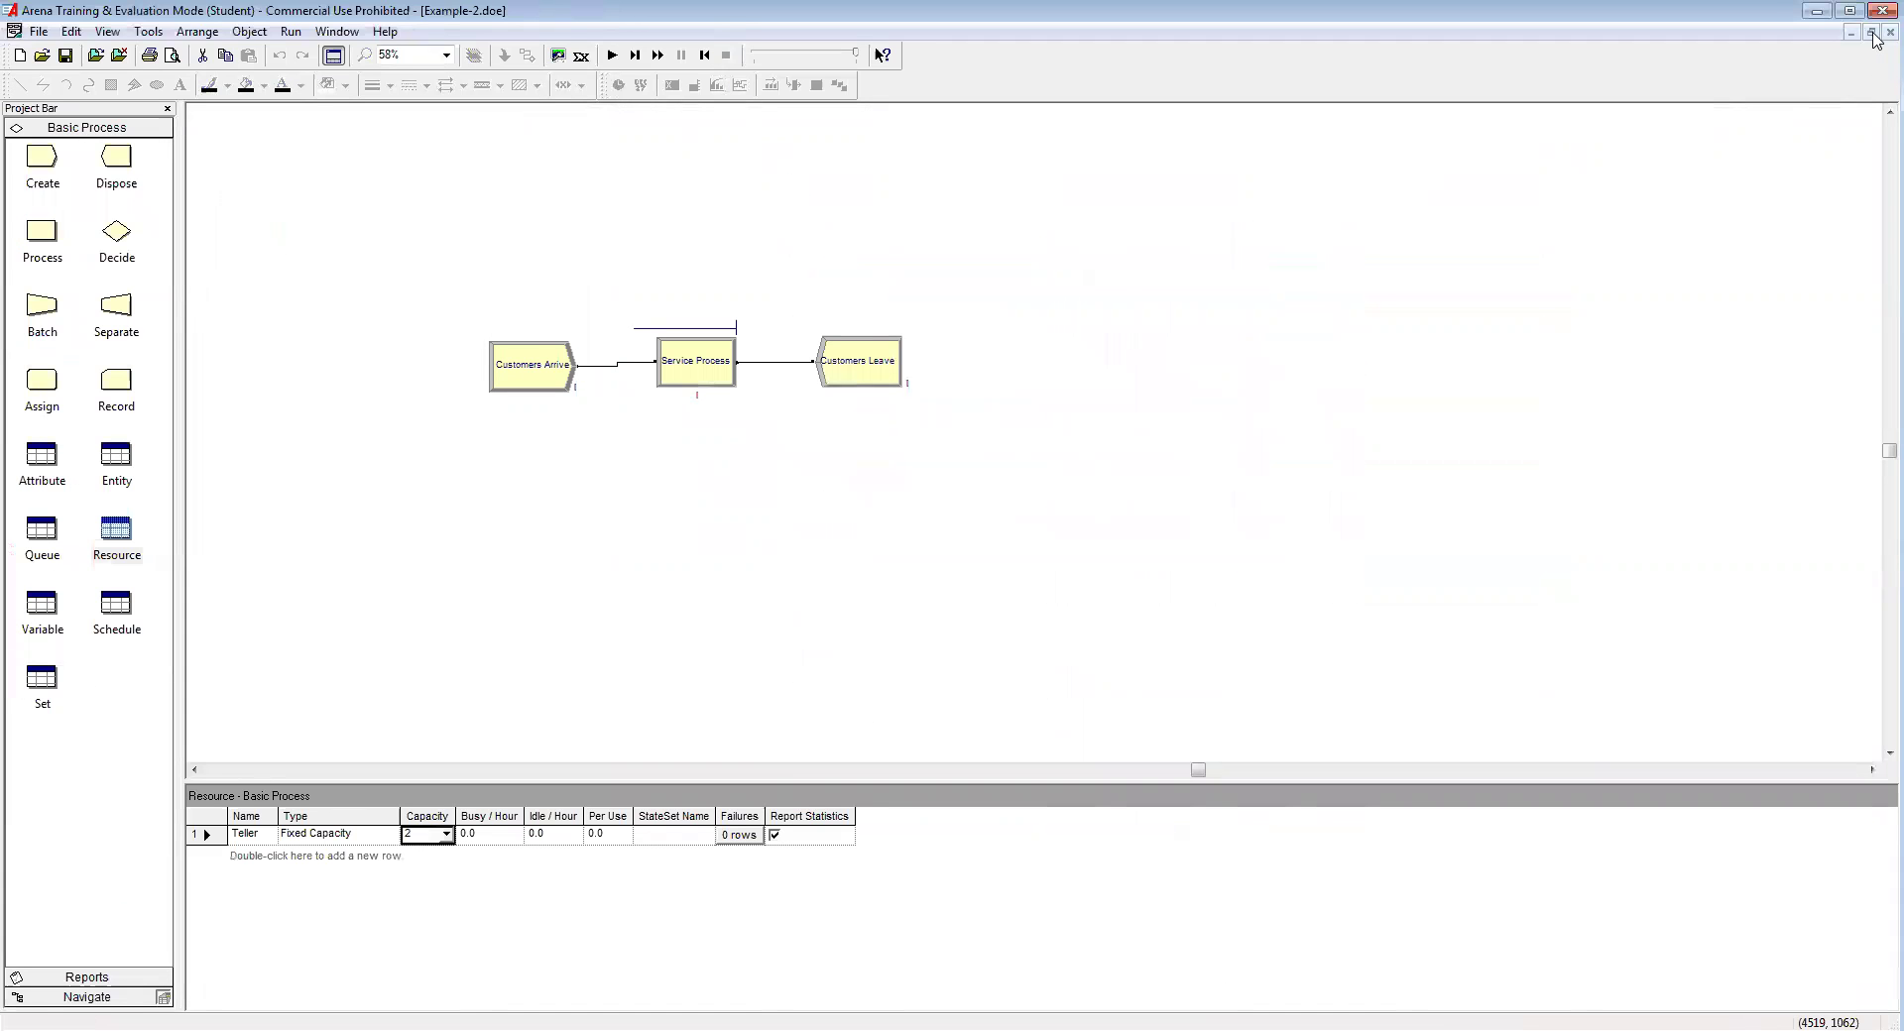
# Close the Example-2 model and open Example-1.doe again
pyautogui.click(1890, 32)
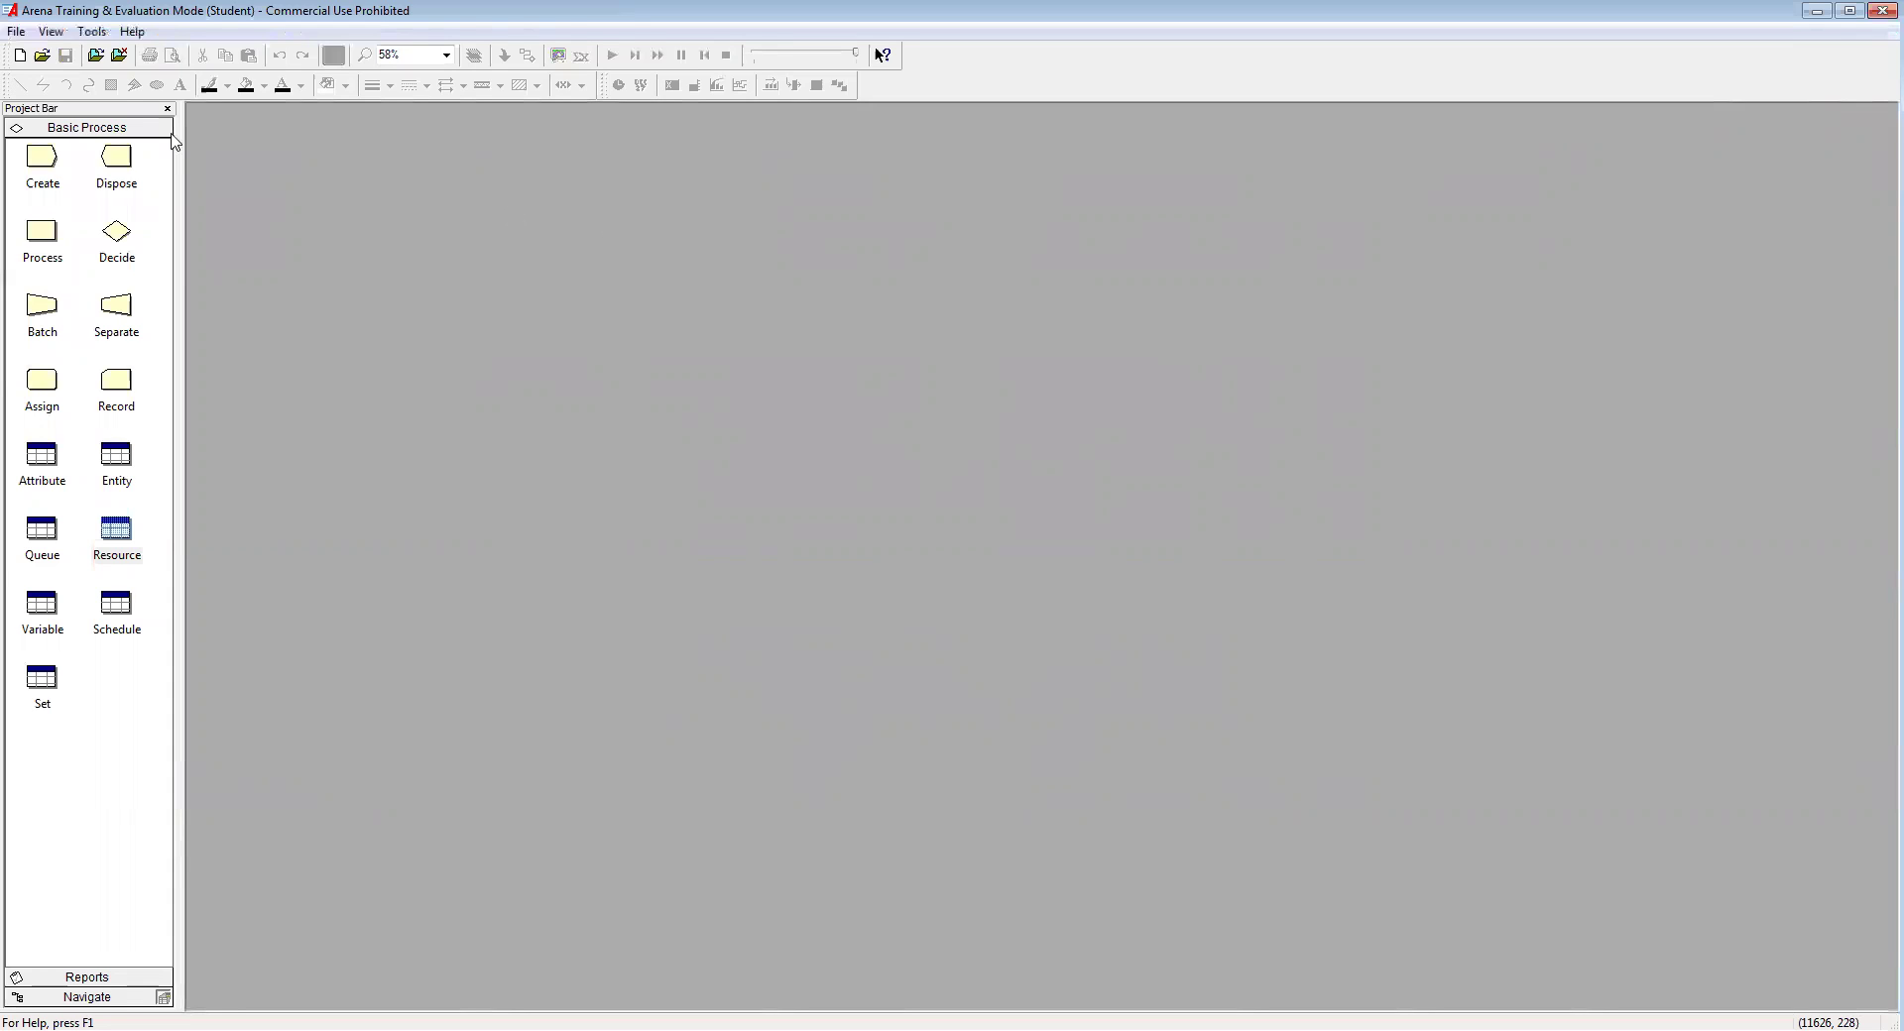
pyautogui.click(43, 56)
pyautogui.click(838, 424)
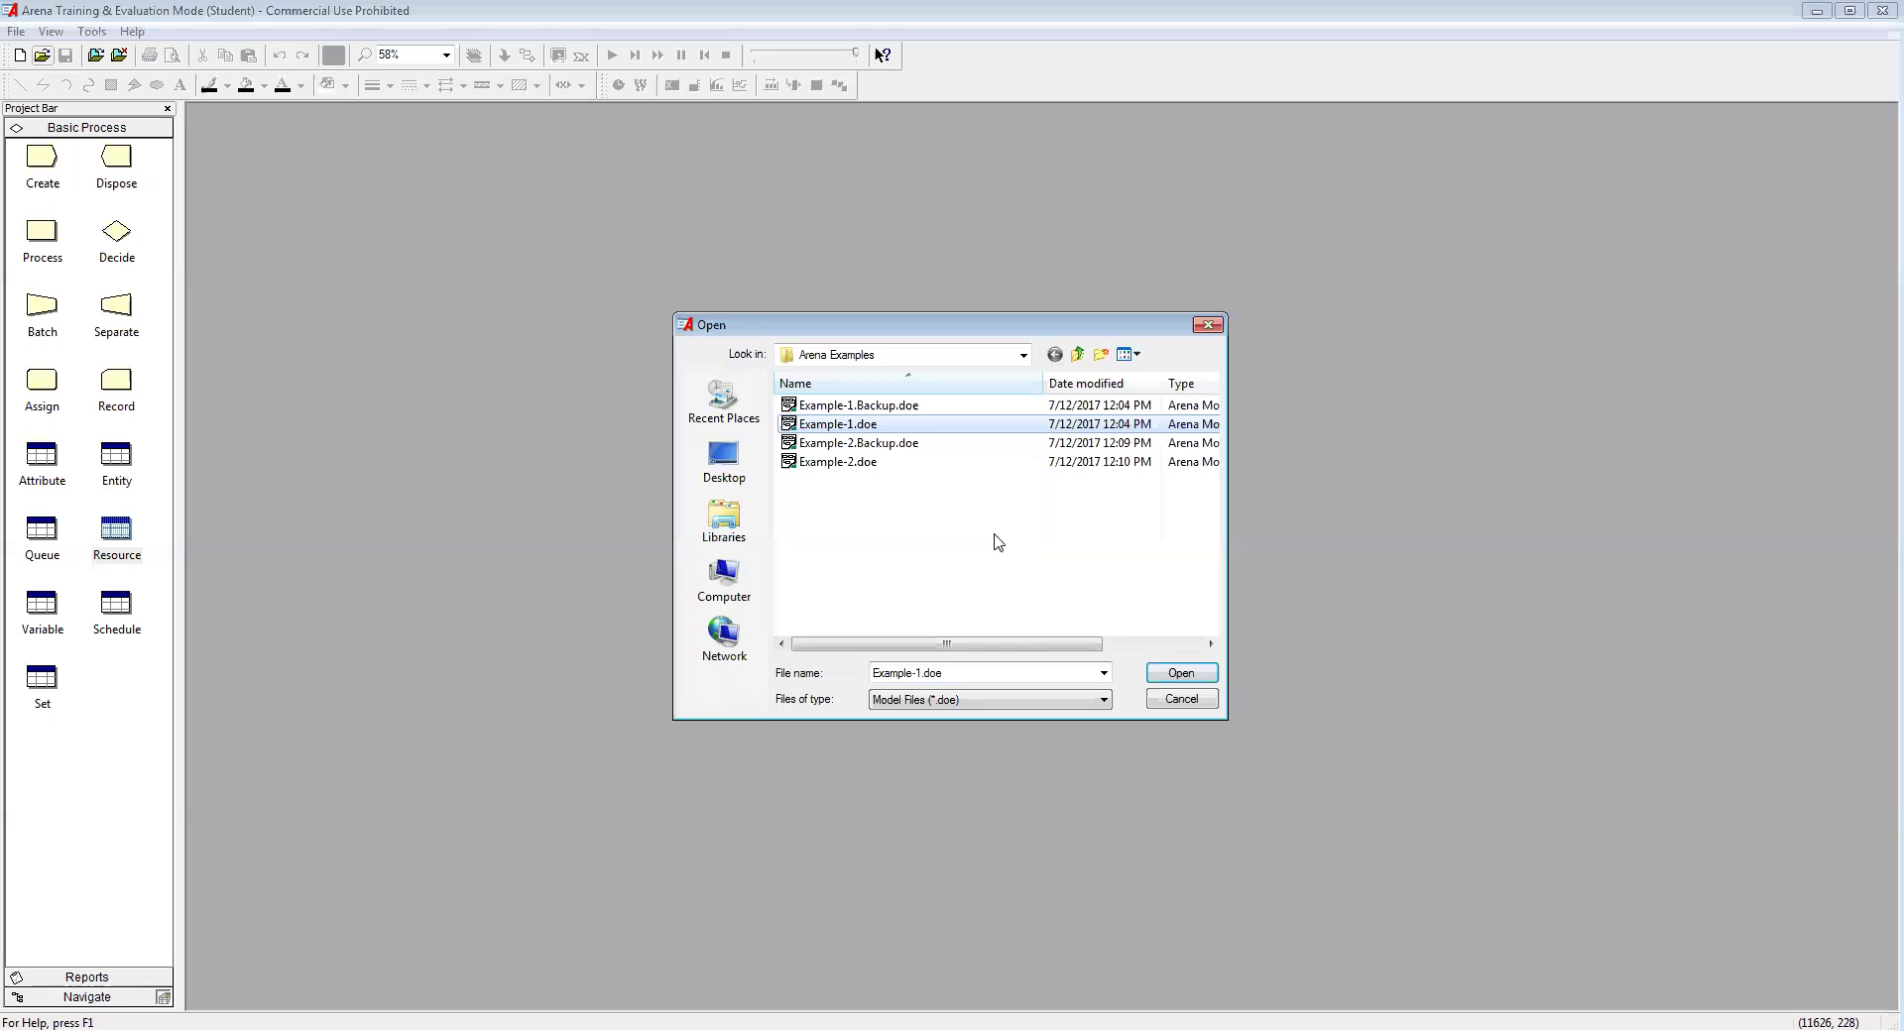
pyautogui.click(1158, 666)
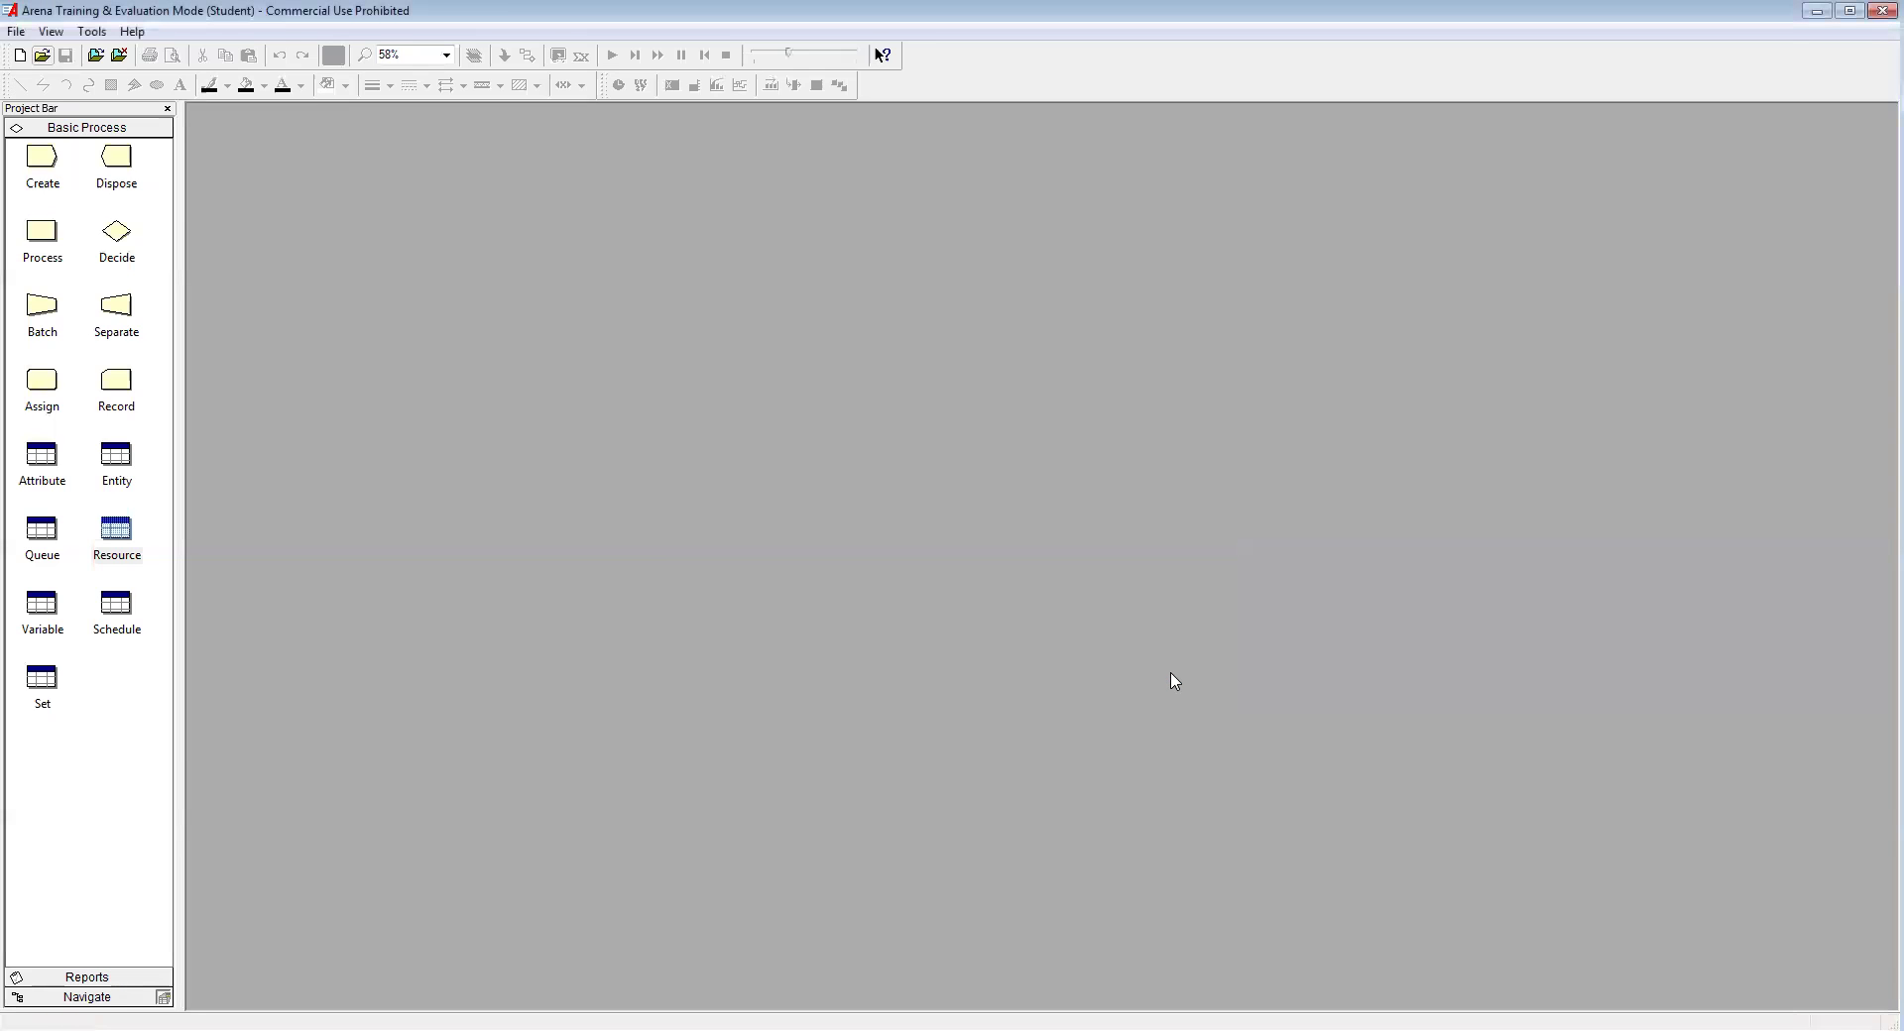
# Save a copy of the model as Example-3.doe in the Arena Examples folder
pyautogui.click(39, 31)
pyautogui.click(83, 151)
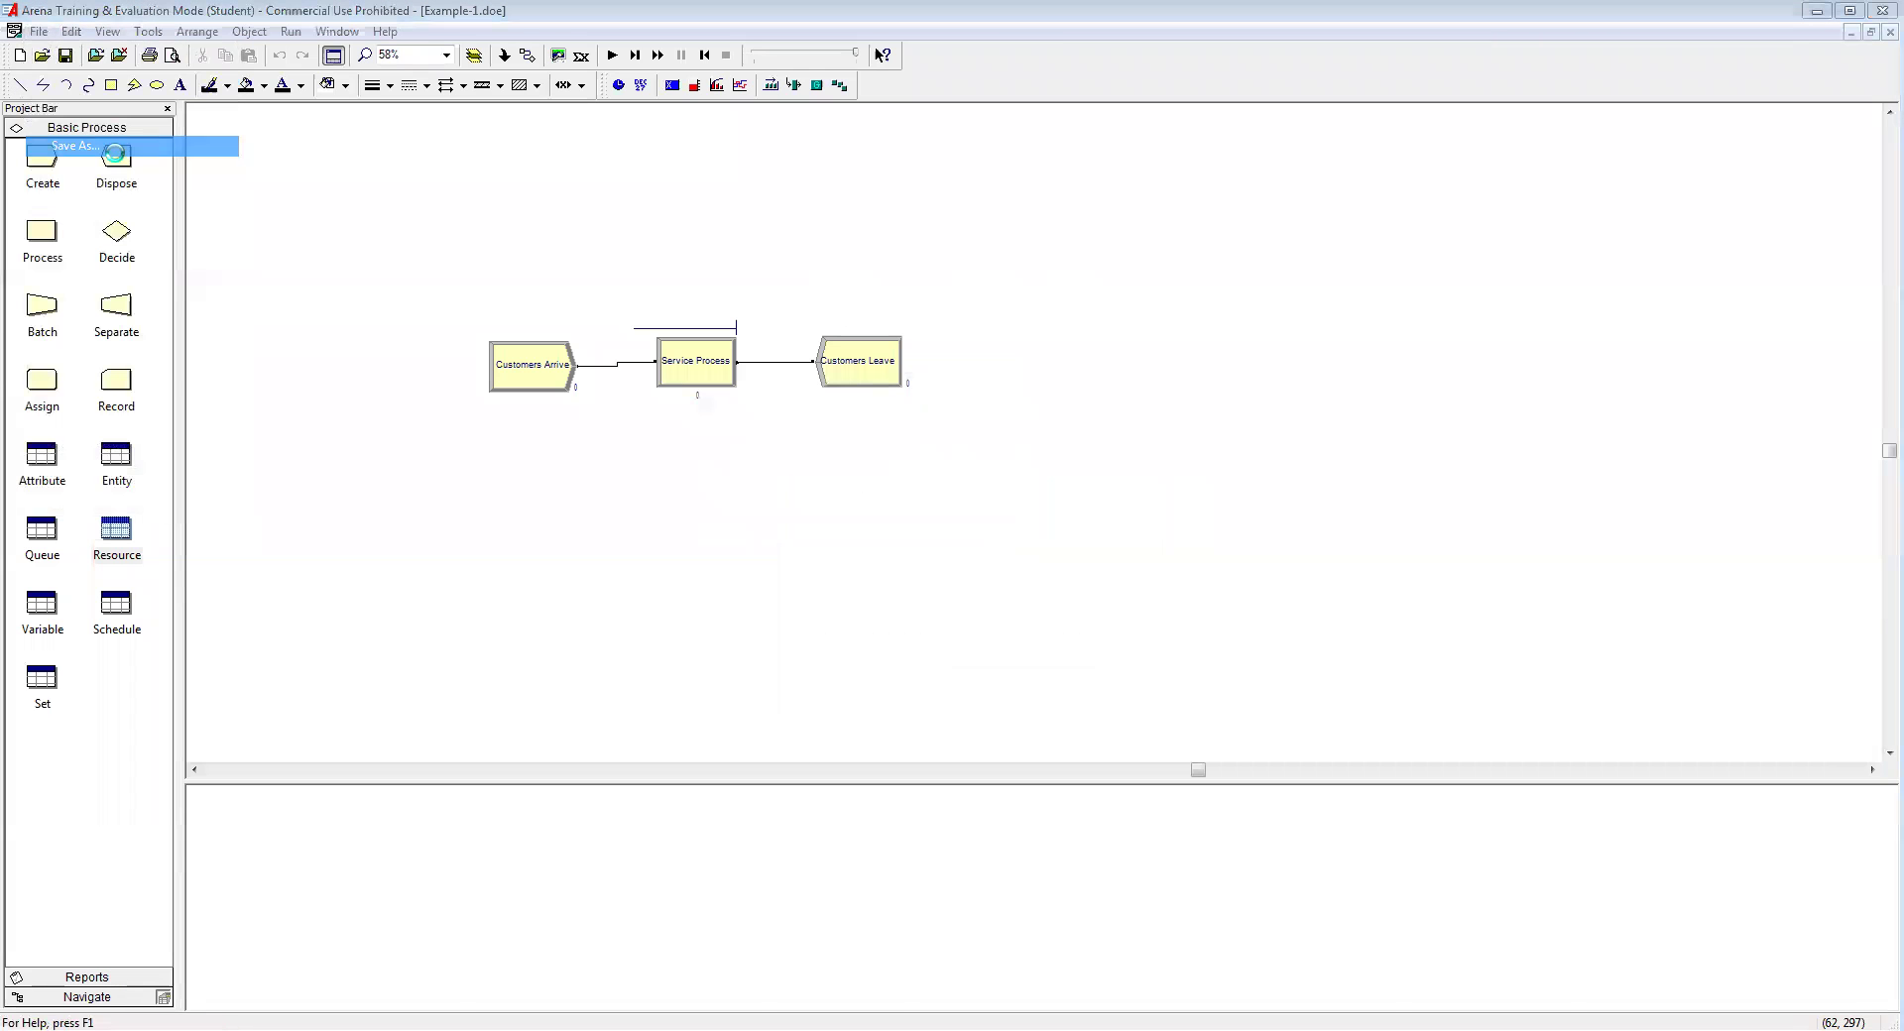
pyautogui.click(926, 676)
pyautogui.press('BackSpace')
pyautogui.write('3')
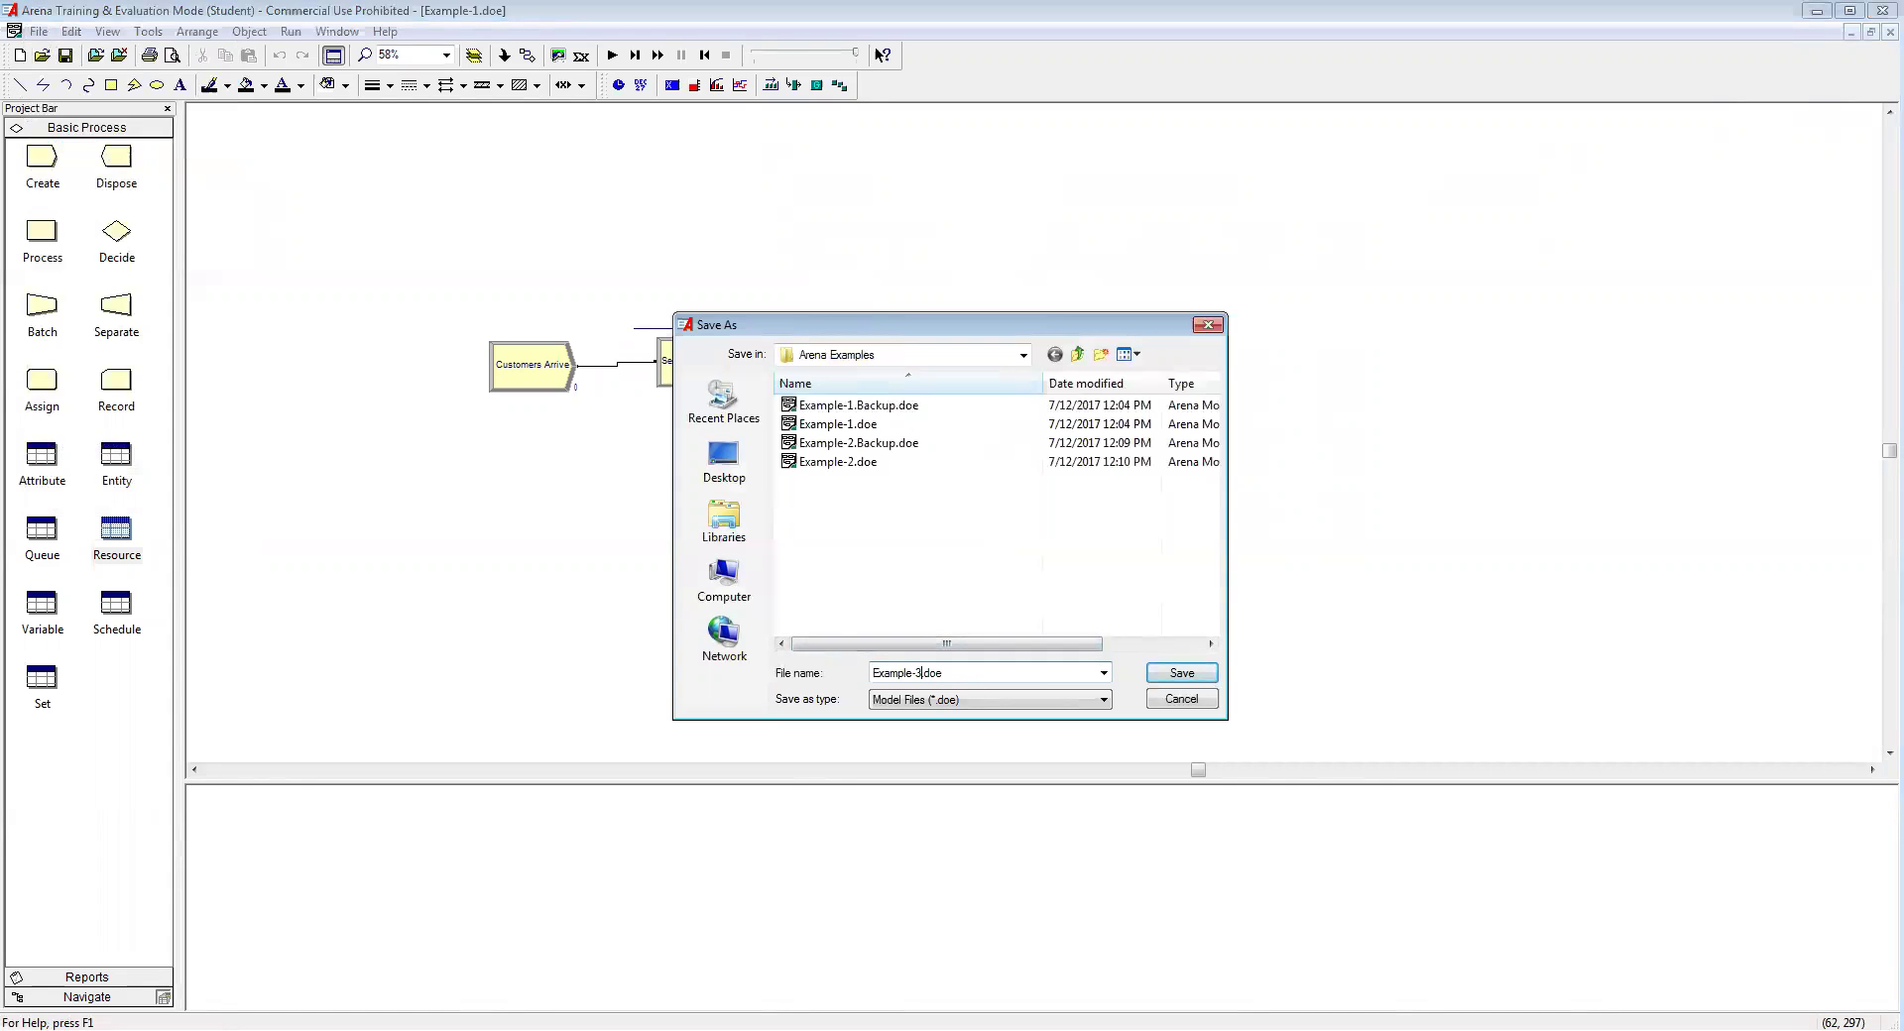
pyautogui.click(1178, 675)
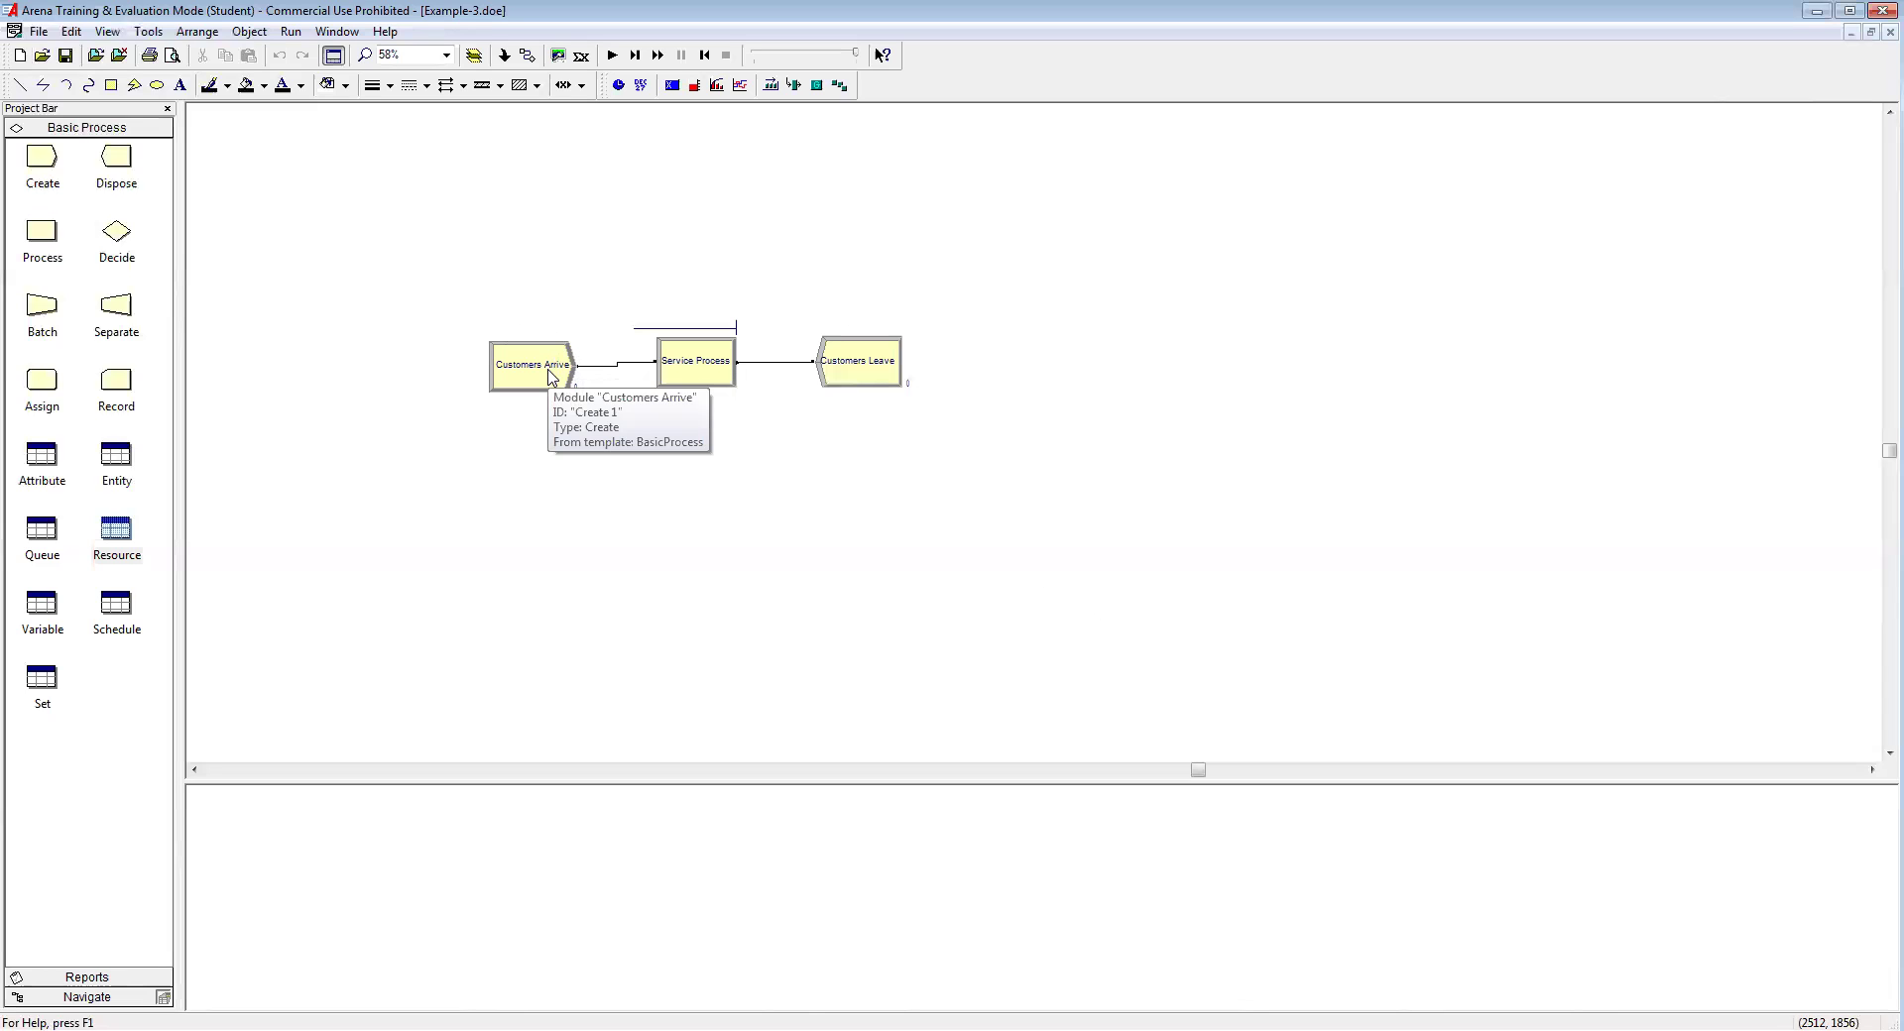
# Set the Service Process module's delay type to Constant with a value of 8 minutes
pyautogui.doubleClick(705, 373)
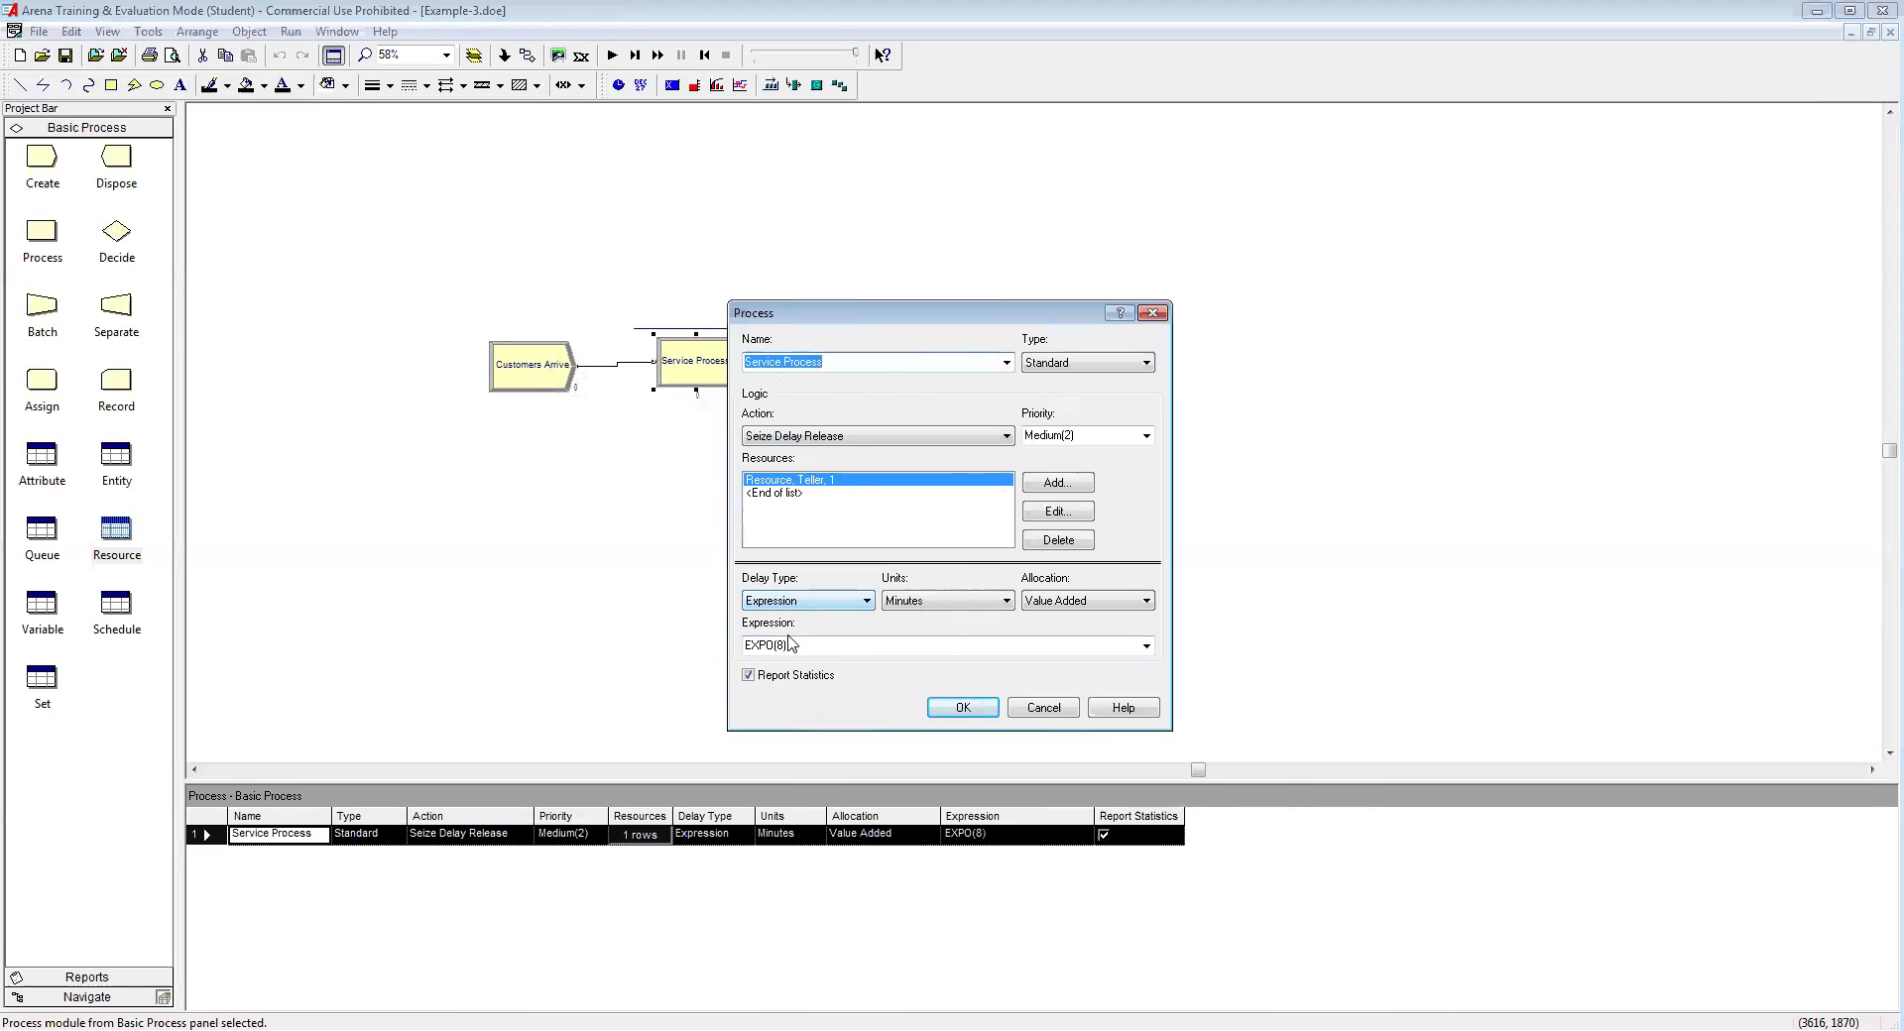
pyautogui.click(866, 601)
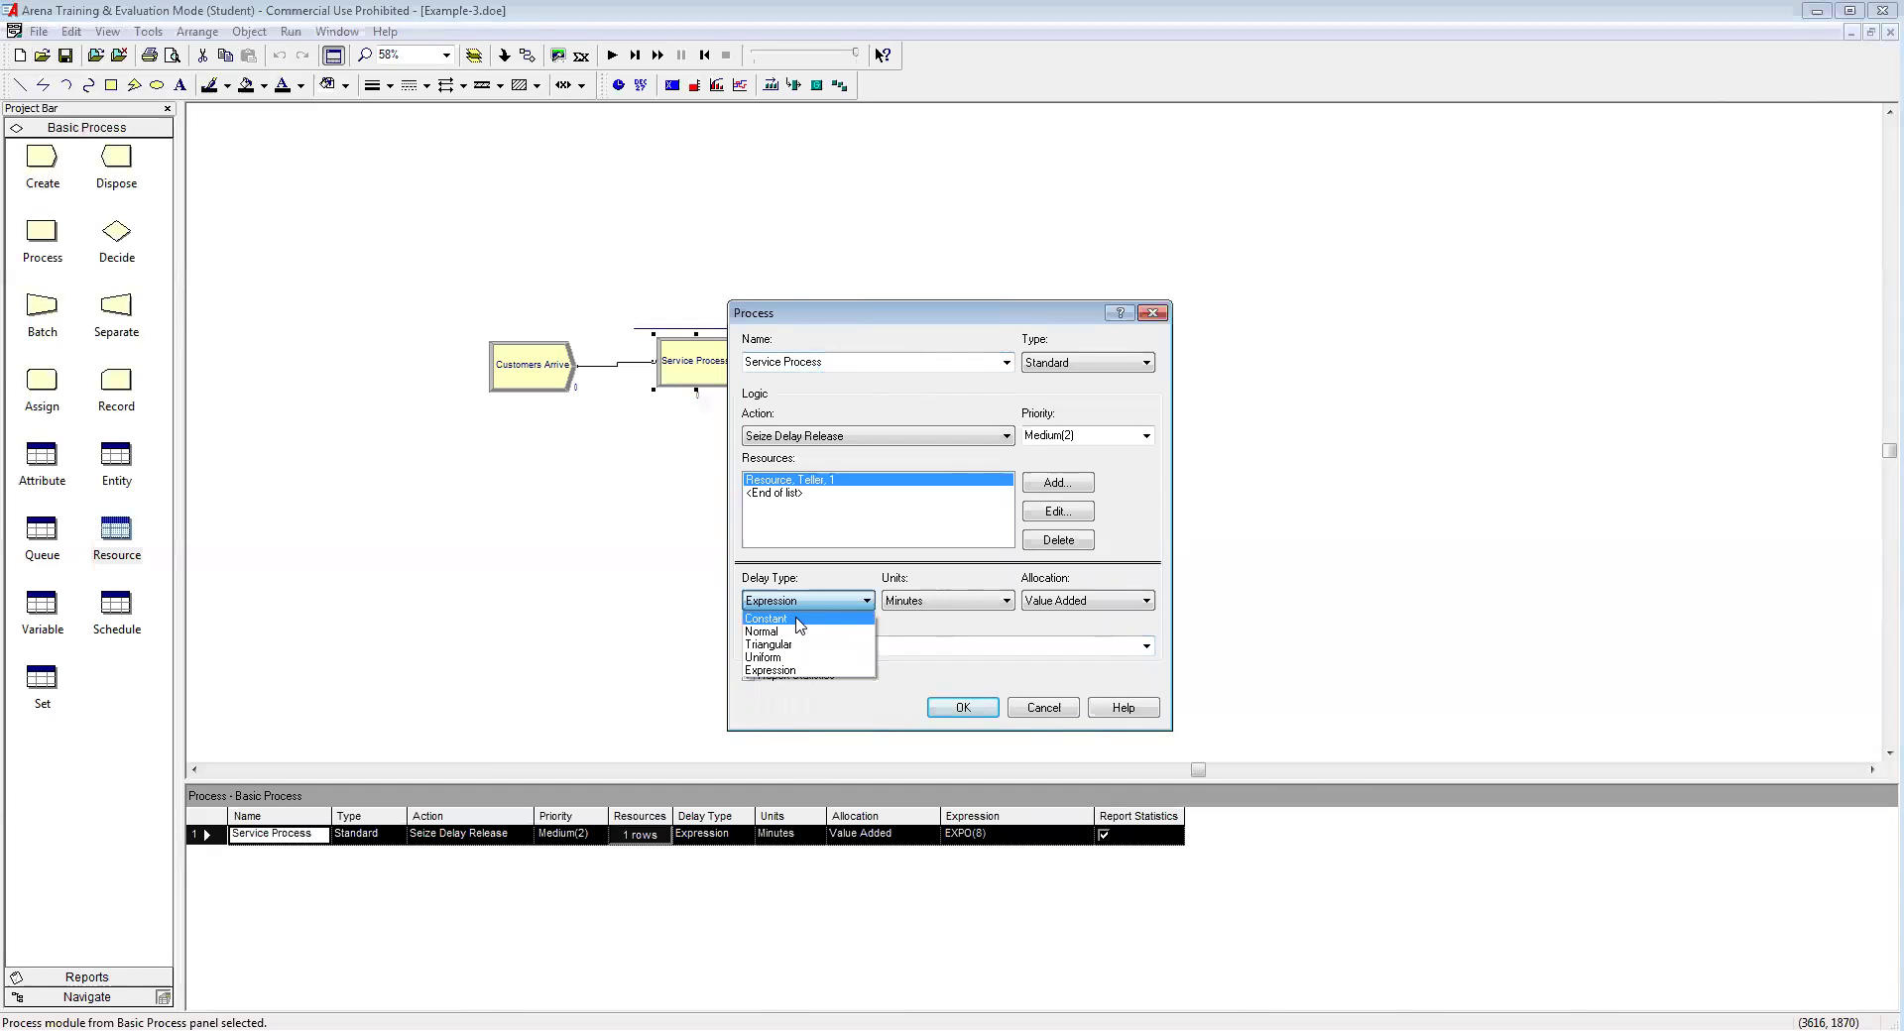
pyautogui.click(773, 622)
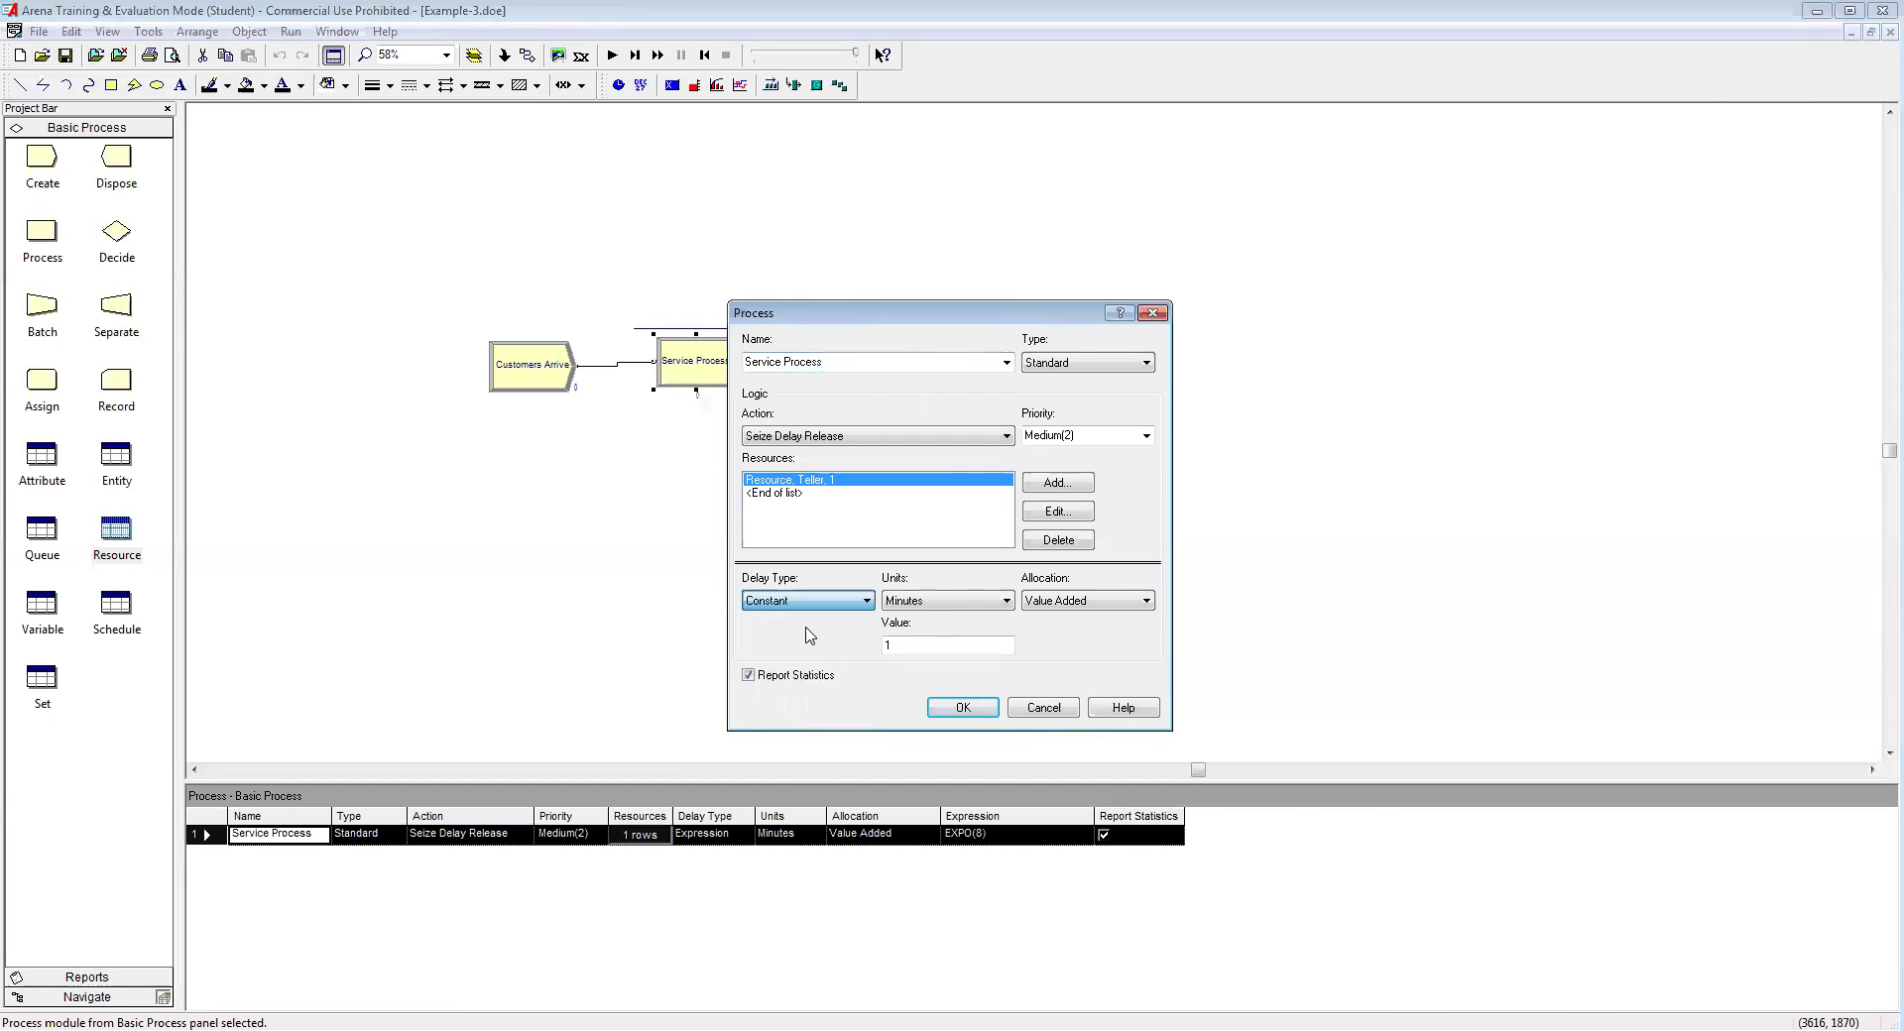
pyautogui.doubleClick(895, 646)
pyautogui.write('8')
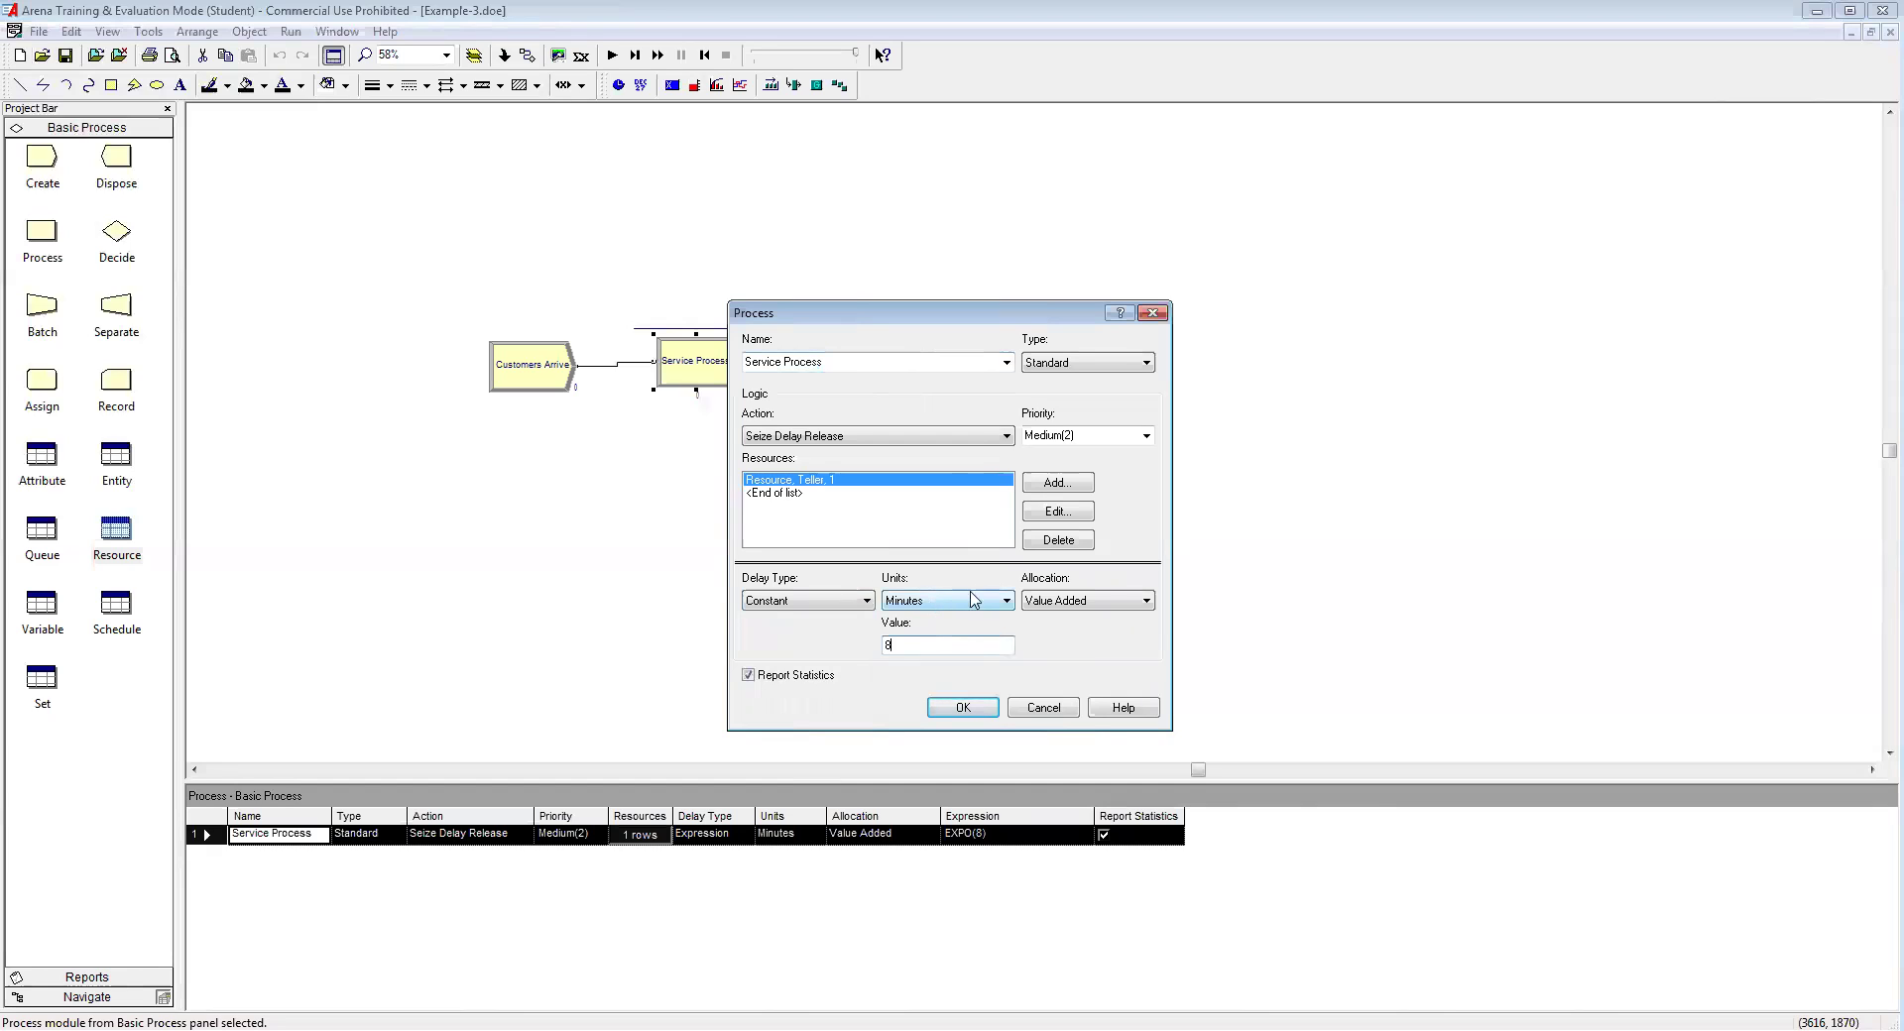
pyautogui.click(962, 707)
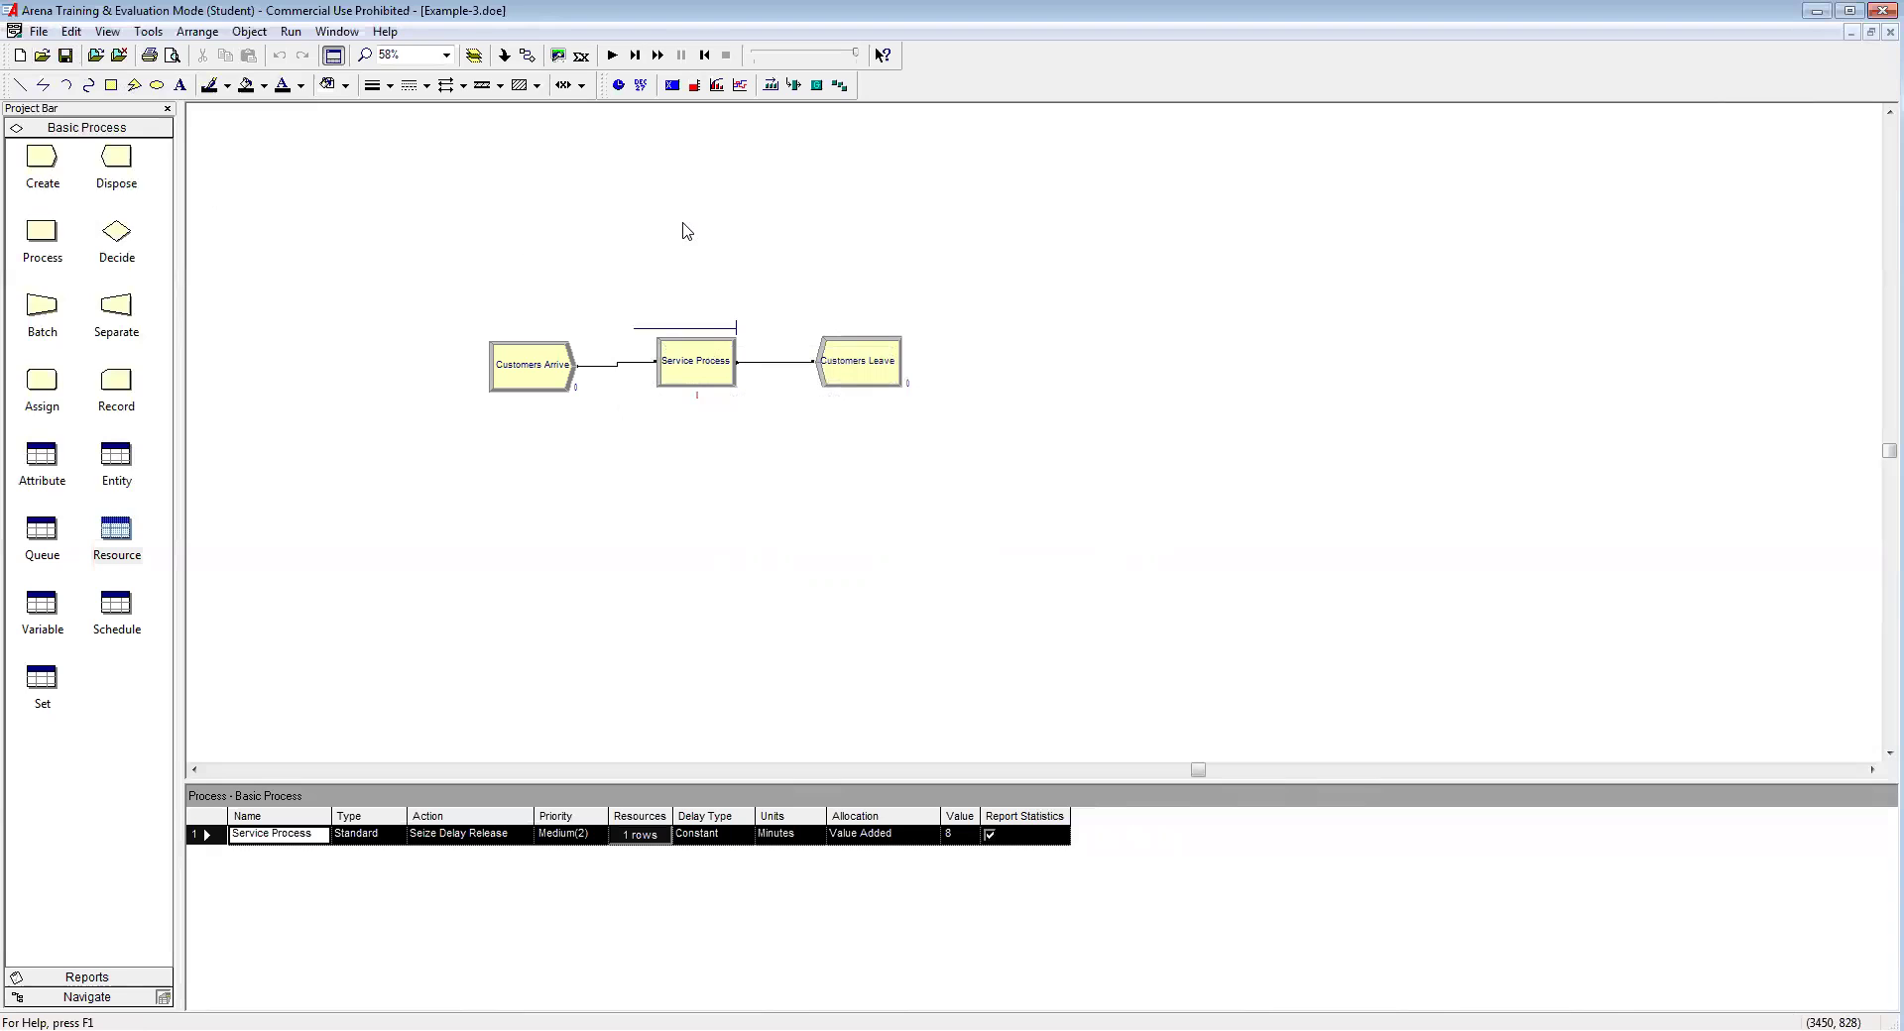
# Run the constant-service-time Example-3 simulation, review the Entity statistics in the report, and end the run
pyautogui.click(612, 56)
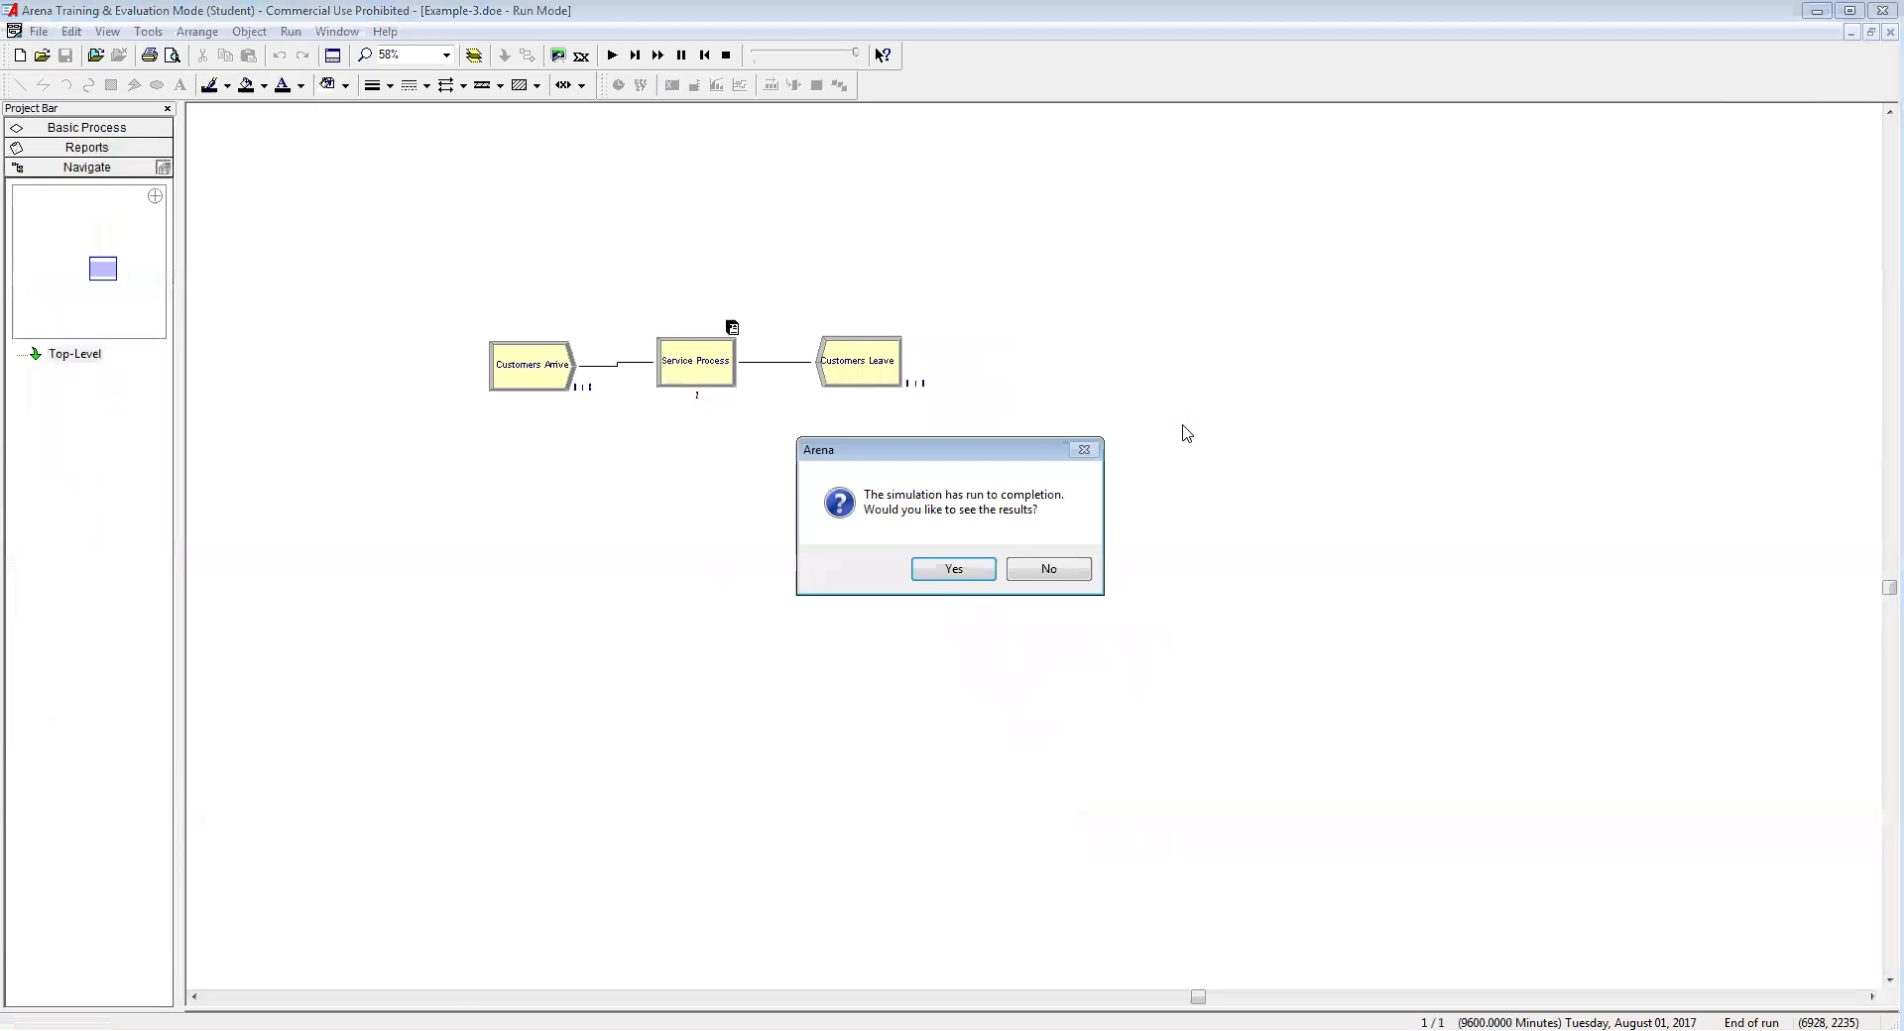
pyautogui.click(967, 572)
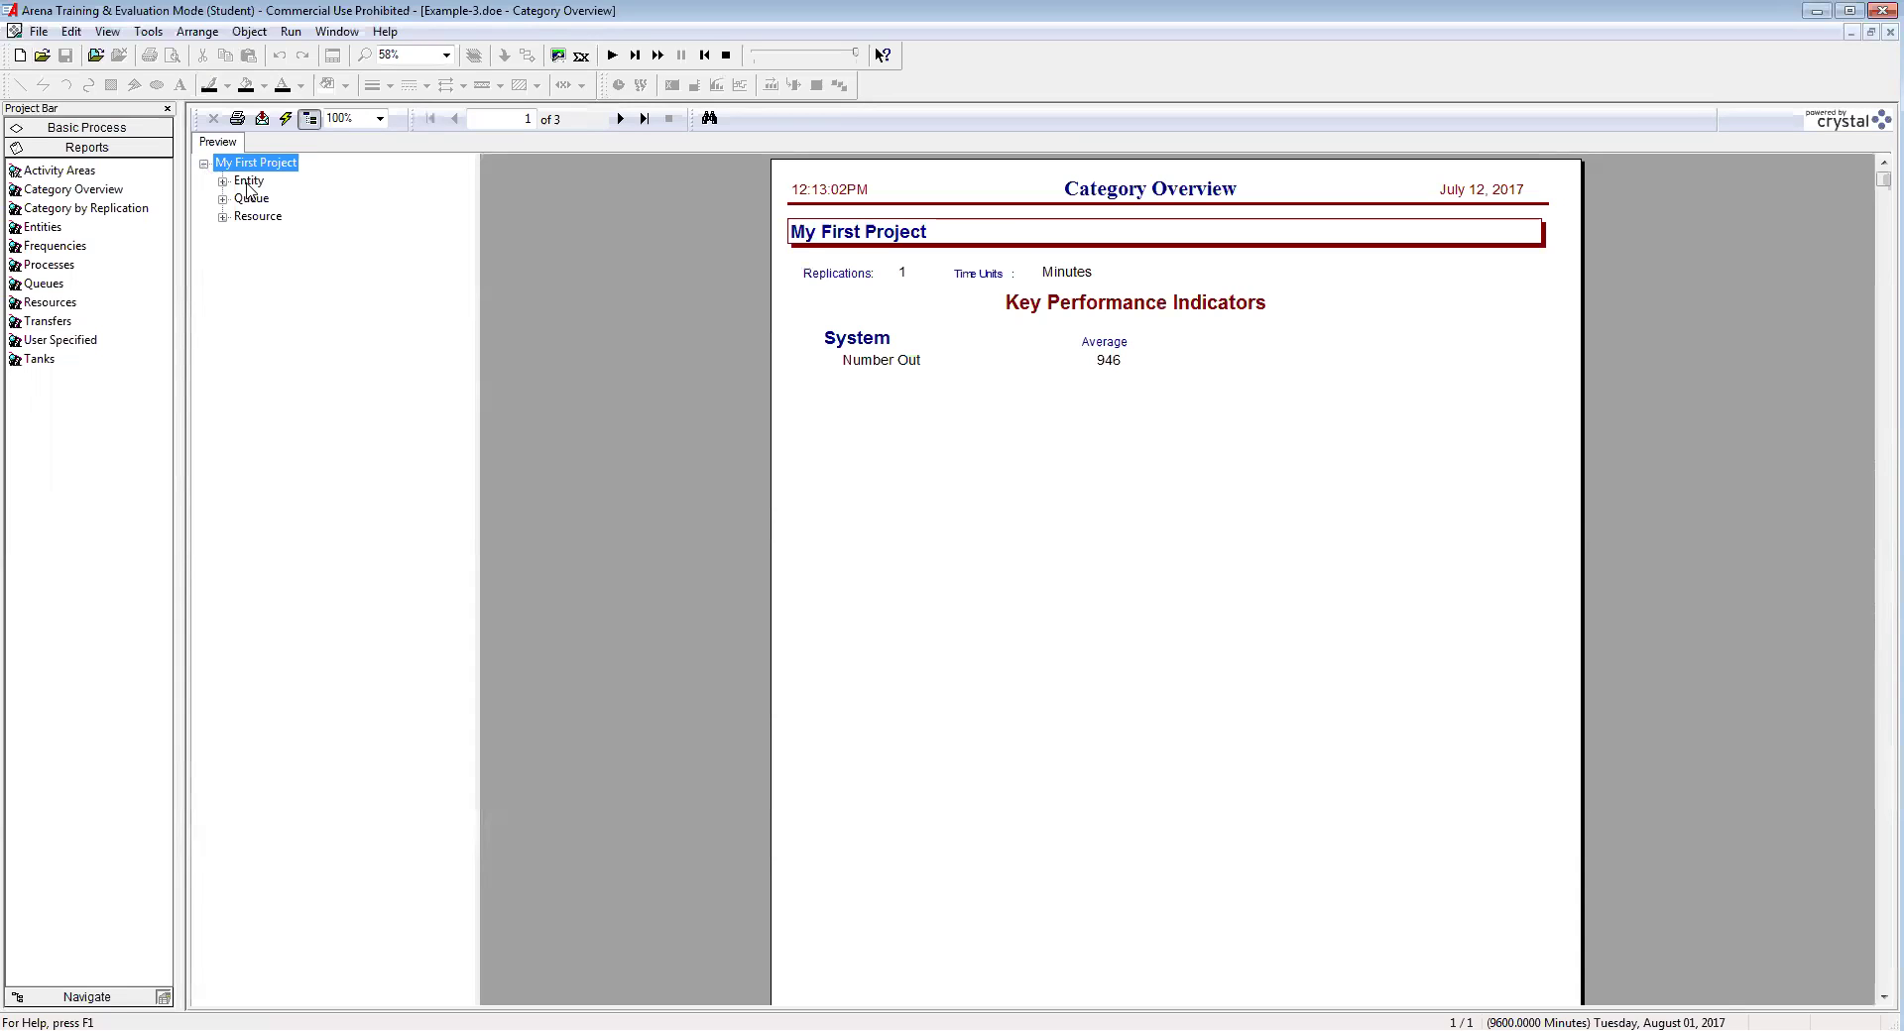
pyautogui.click(248, 184)
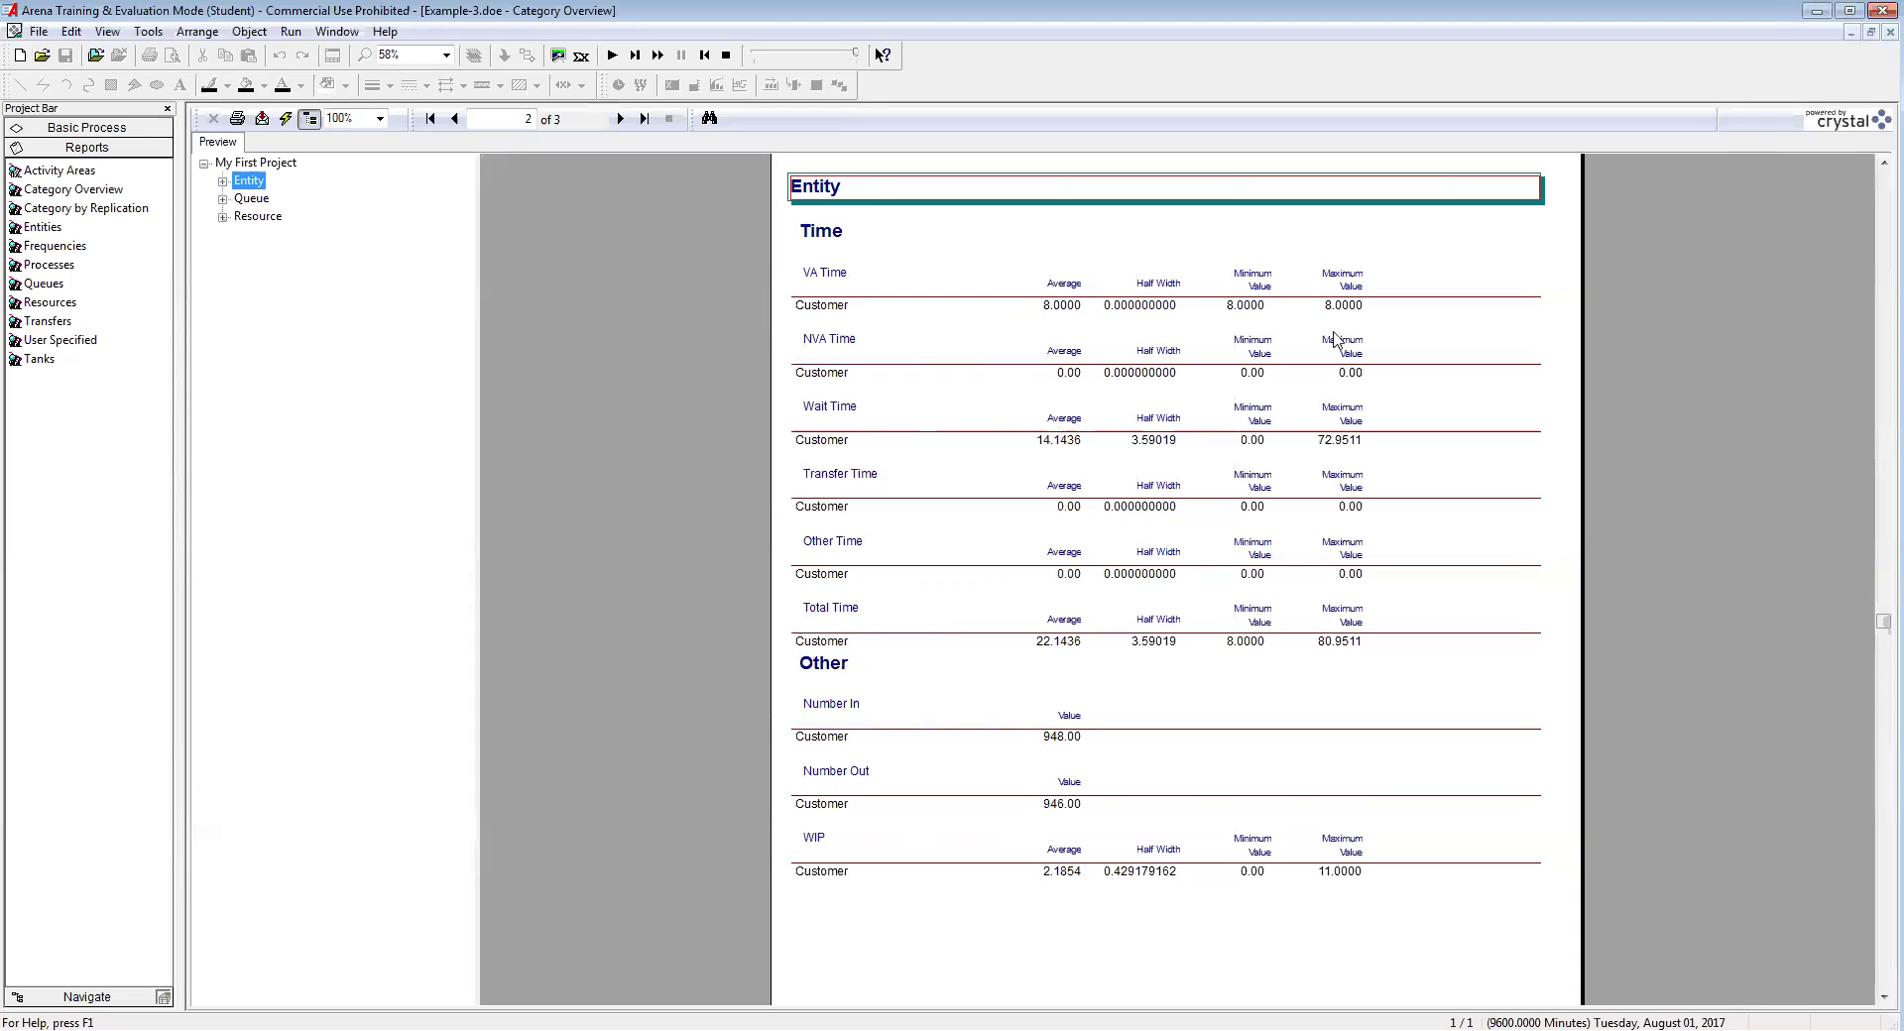
pyautogui.click(1888, 32)
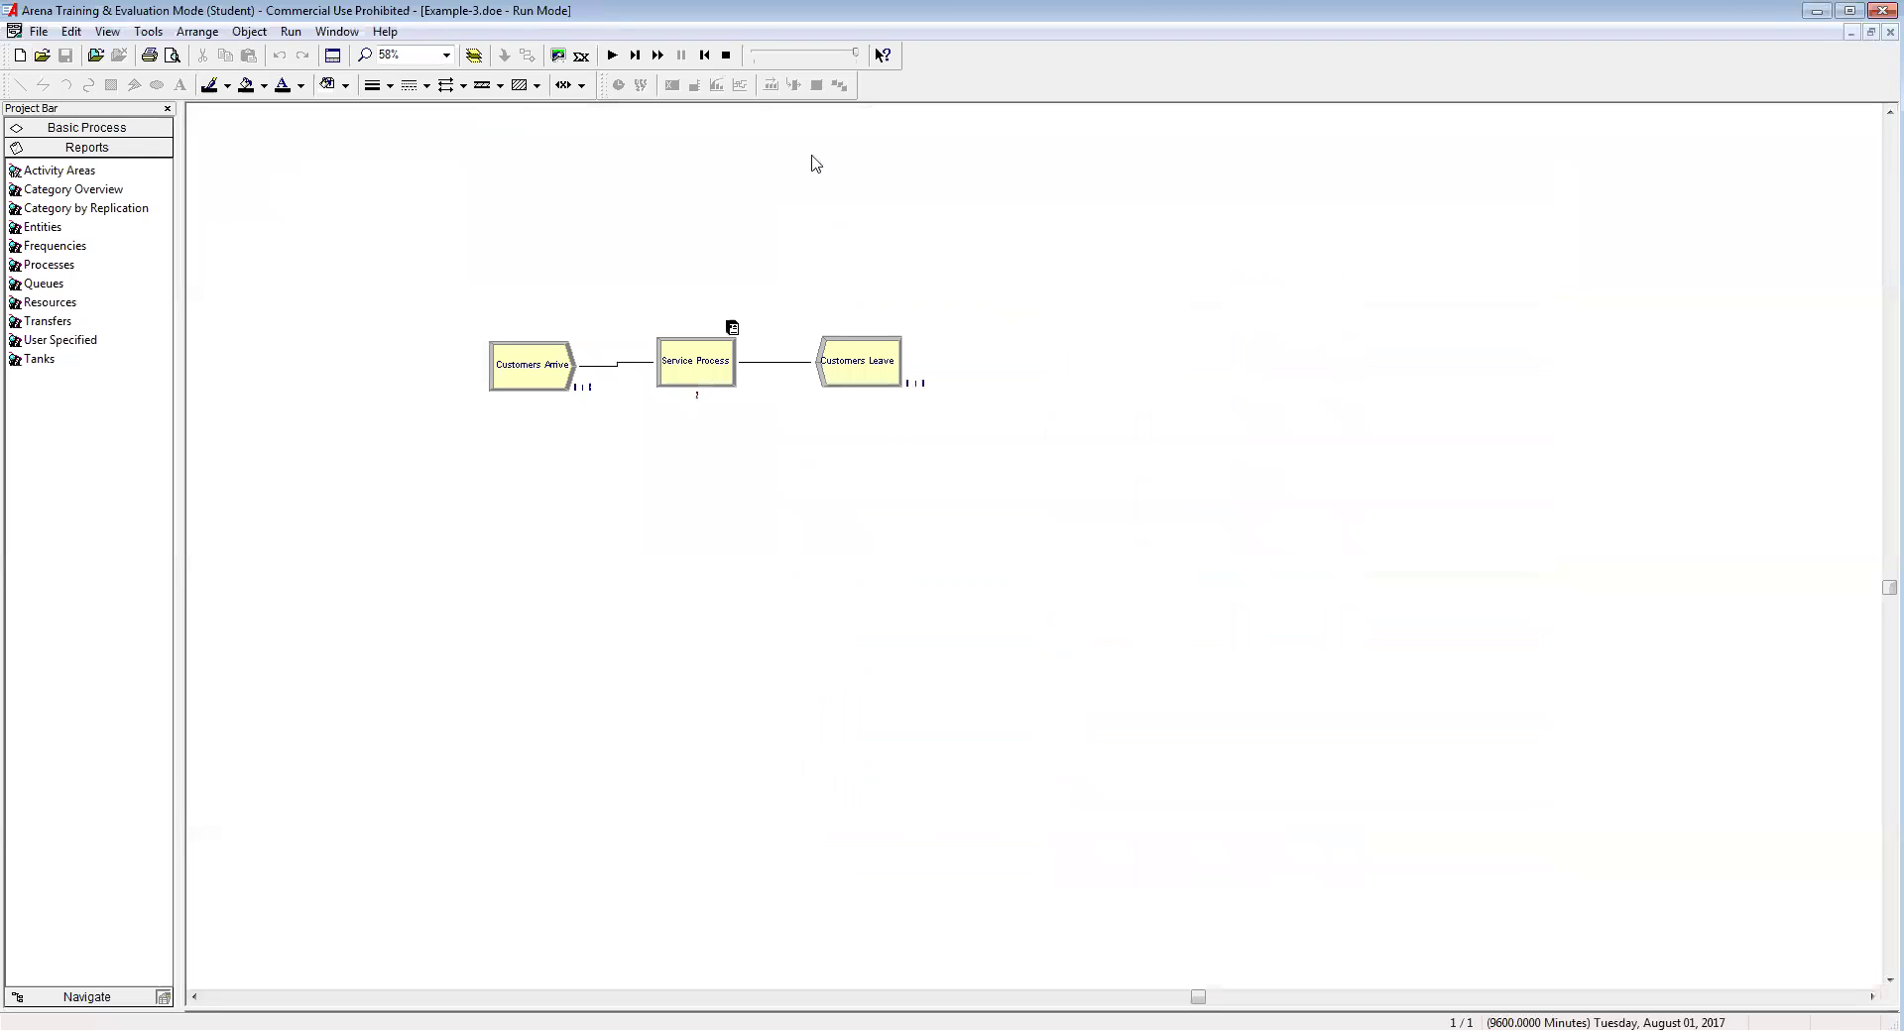
pyautogui.click(726, 54)
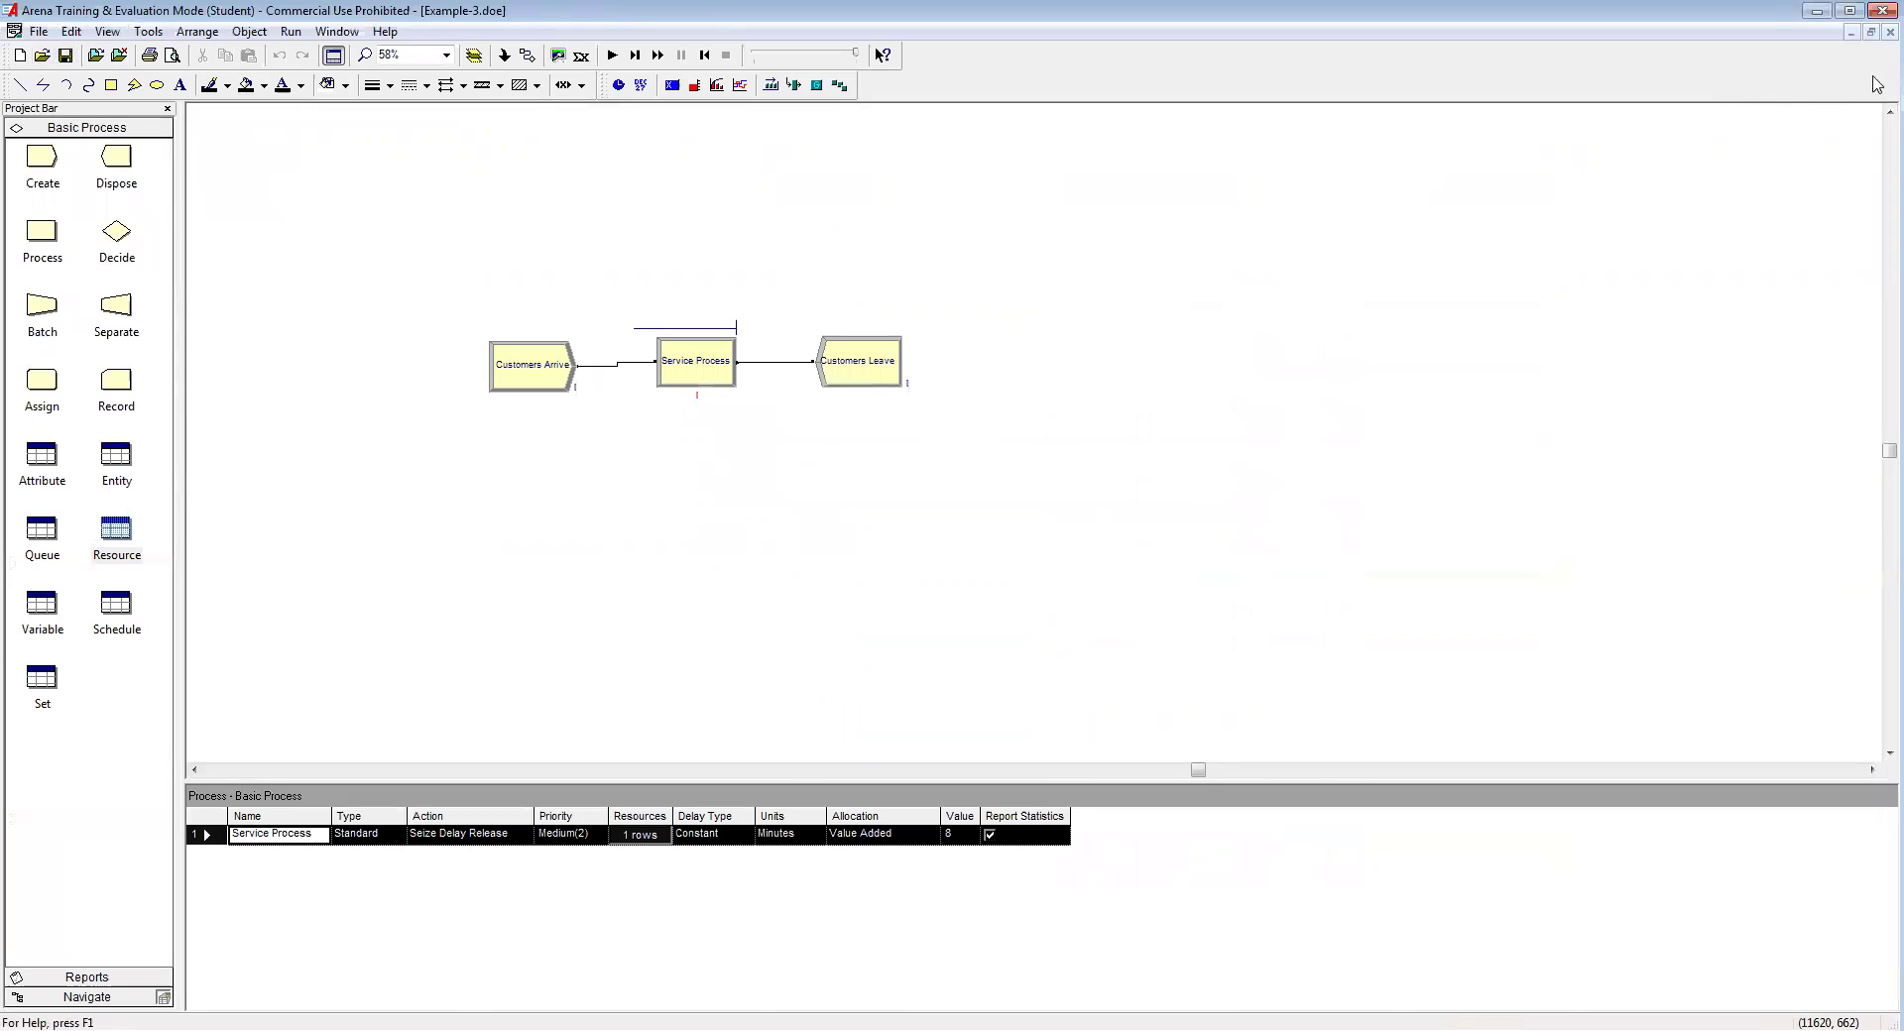
# Close the Example-3 model and reopen Example-1.doe from the Arena Examples folder
pyautogui.click(1890, 31)
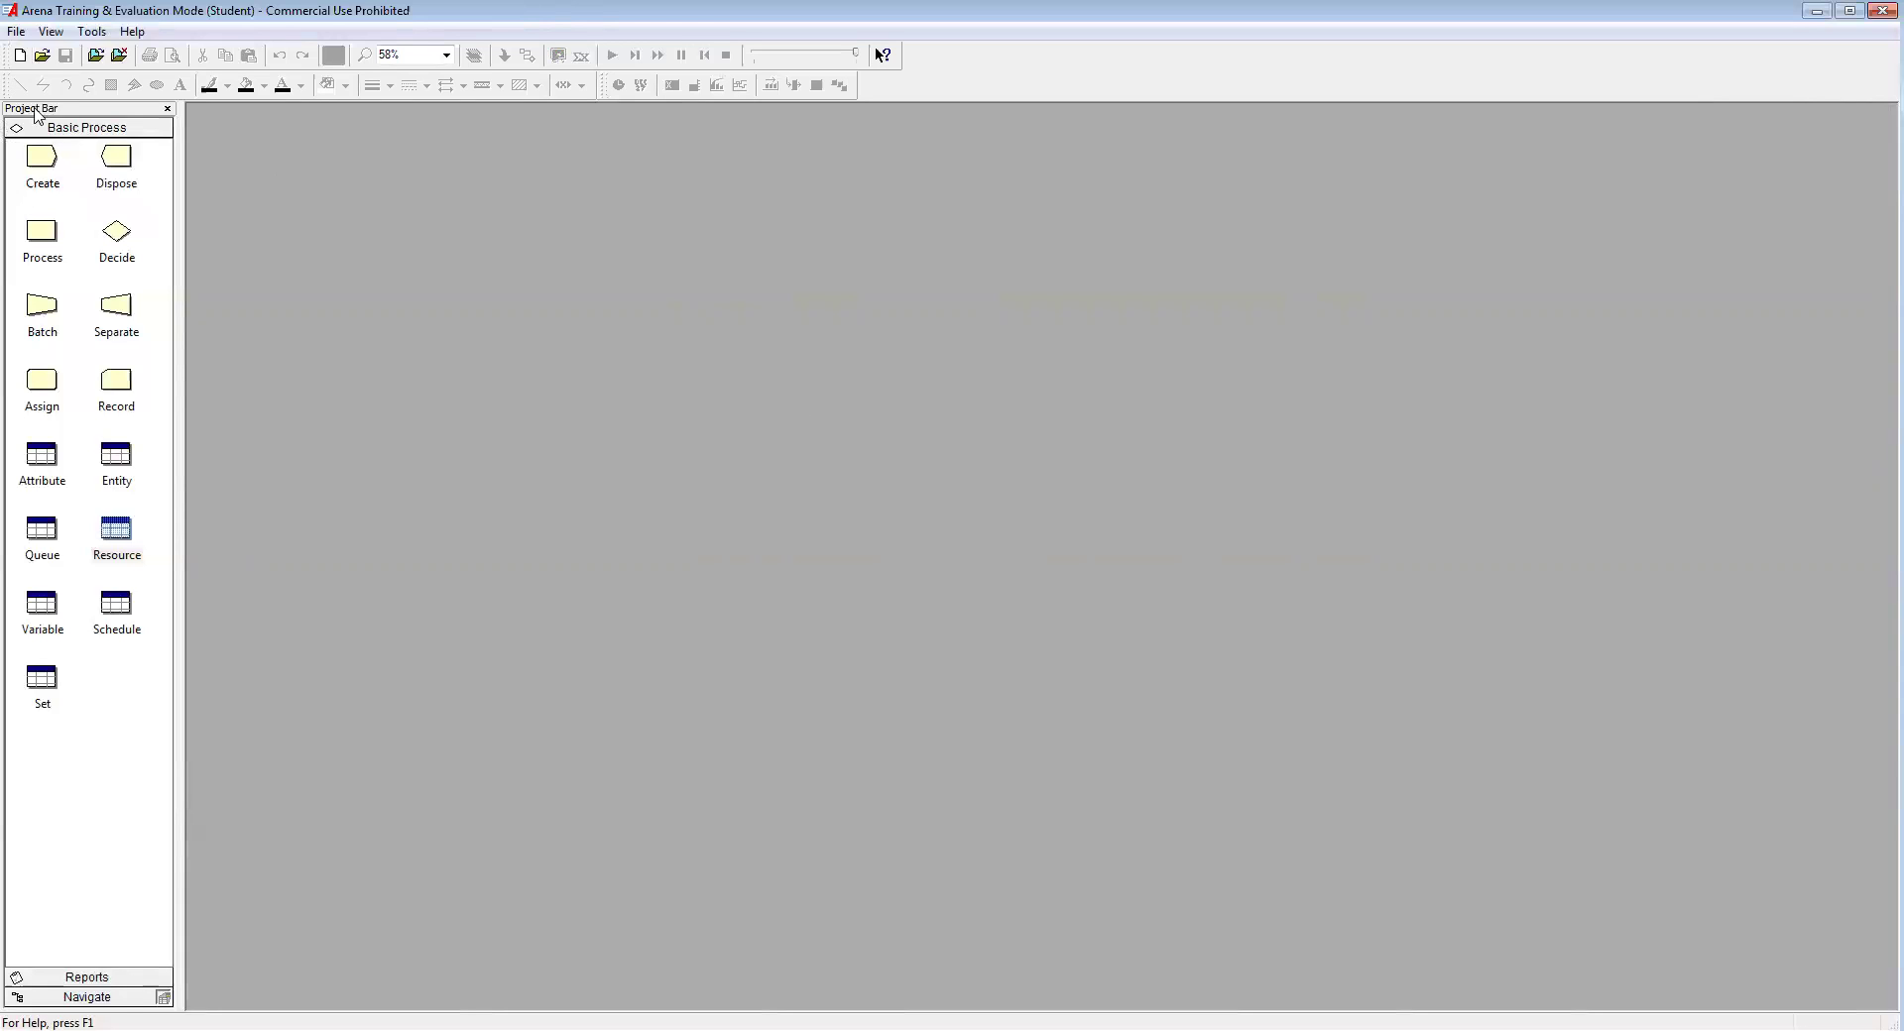
pyautogui.click(42, 62)
pyautogui.click(813, 421)
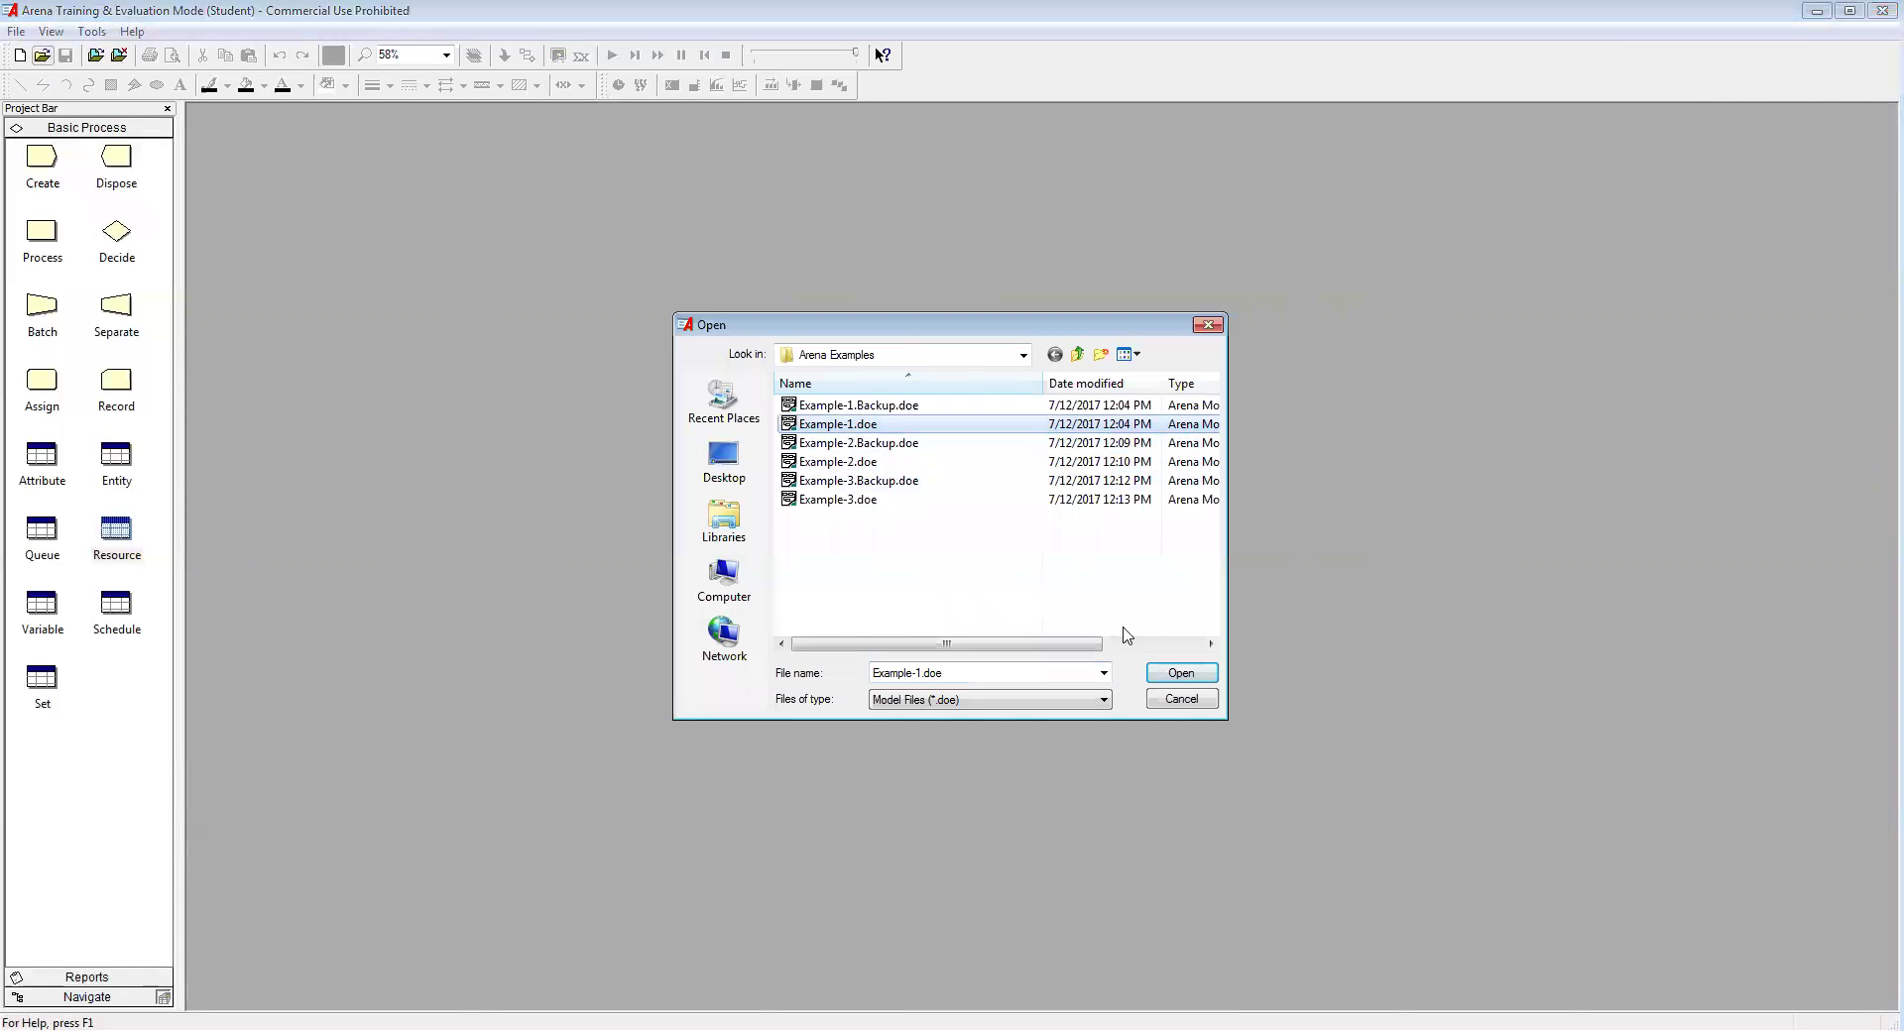
pyautogui.click(1168, 677)
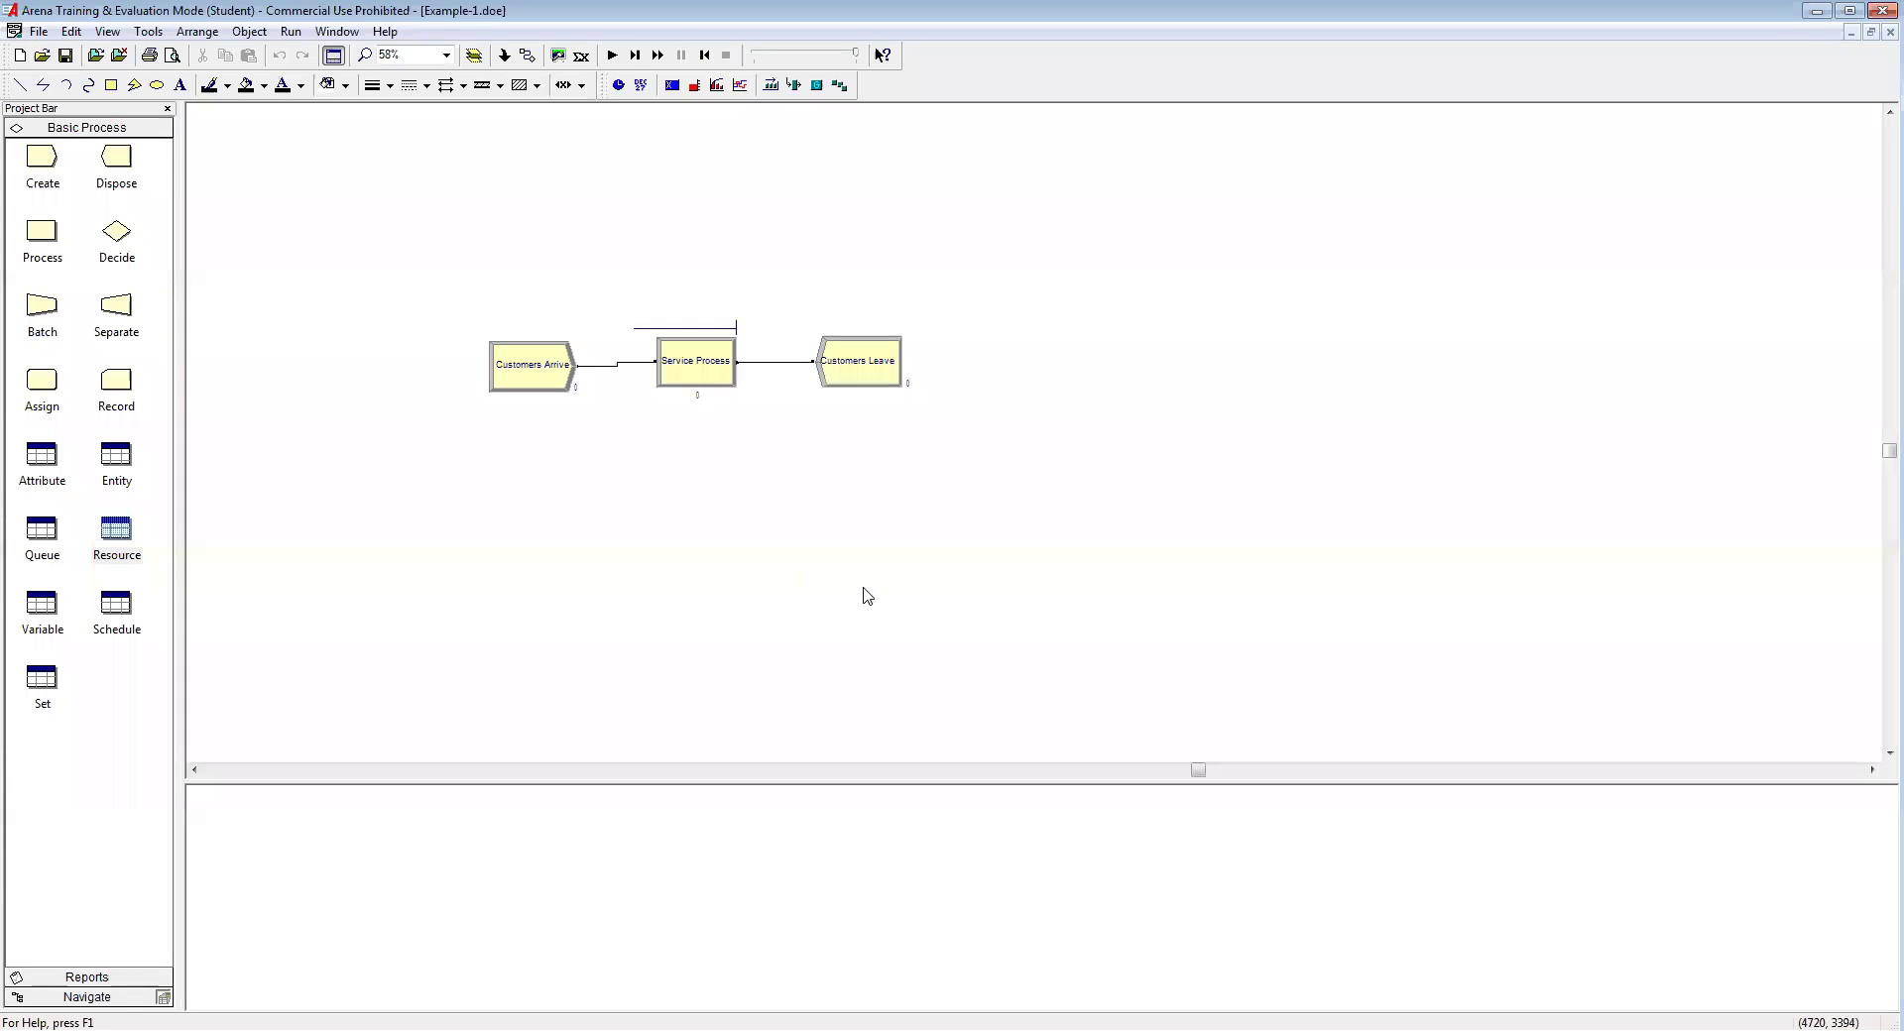
# Save a copy of the model as Example-4.doe in the Arena Examples folder
pyautogui.click(38, 31)
pyautogui.click(79, 145)
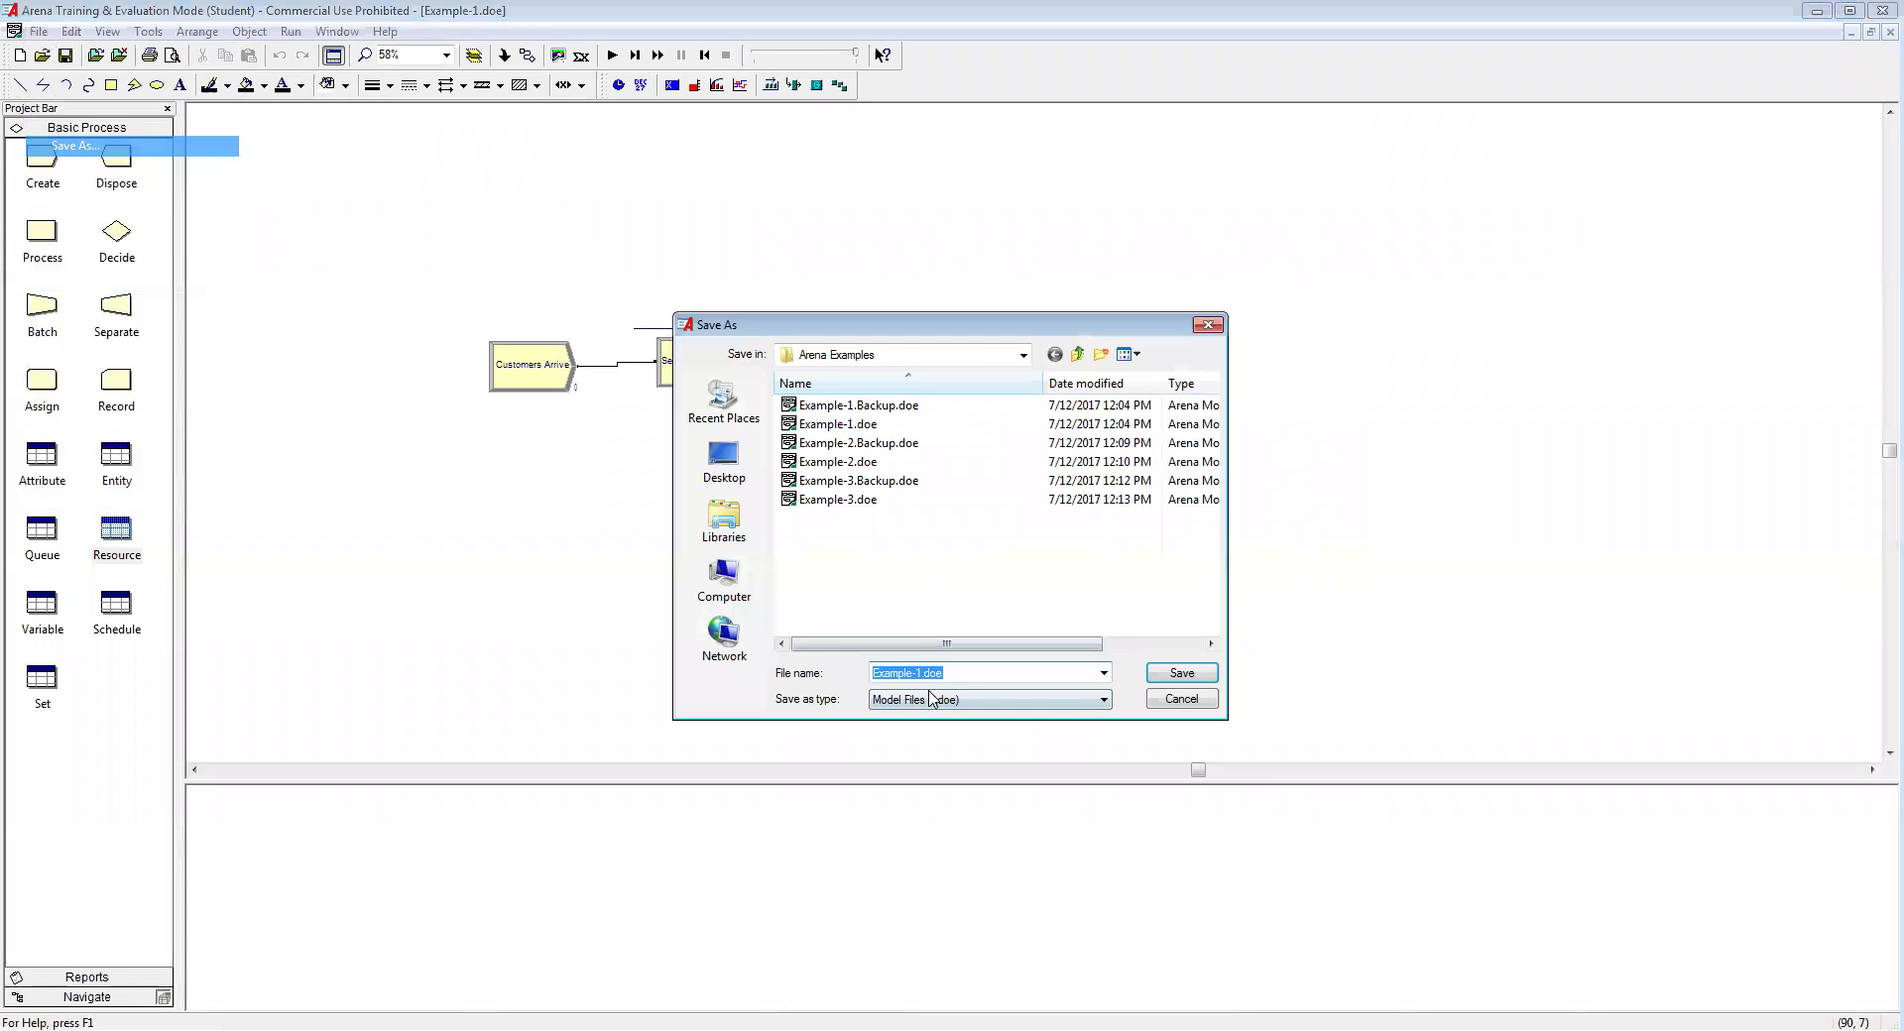
pyautogui.click(1041, 675)
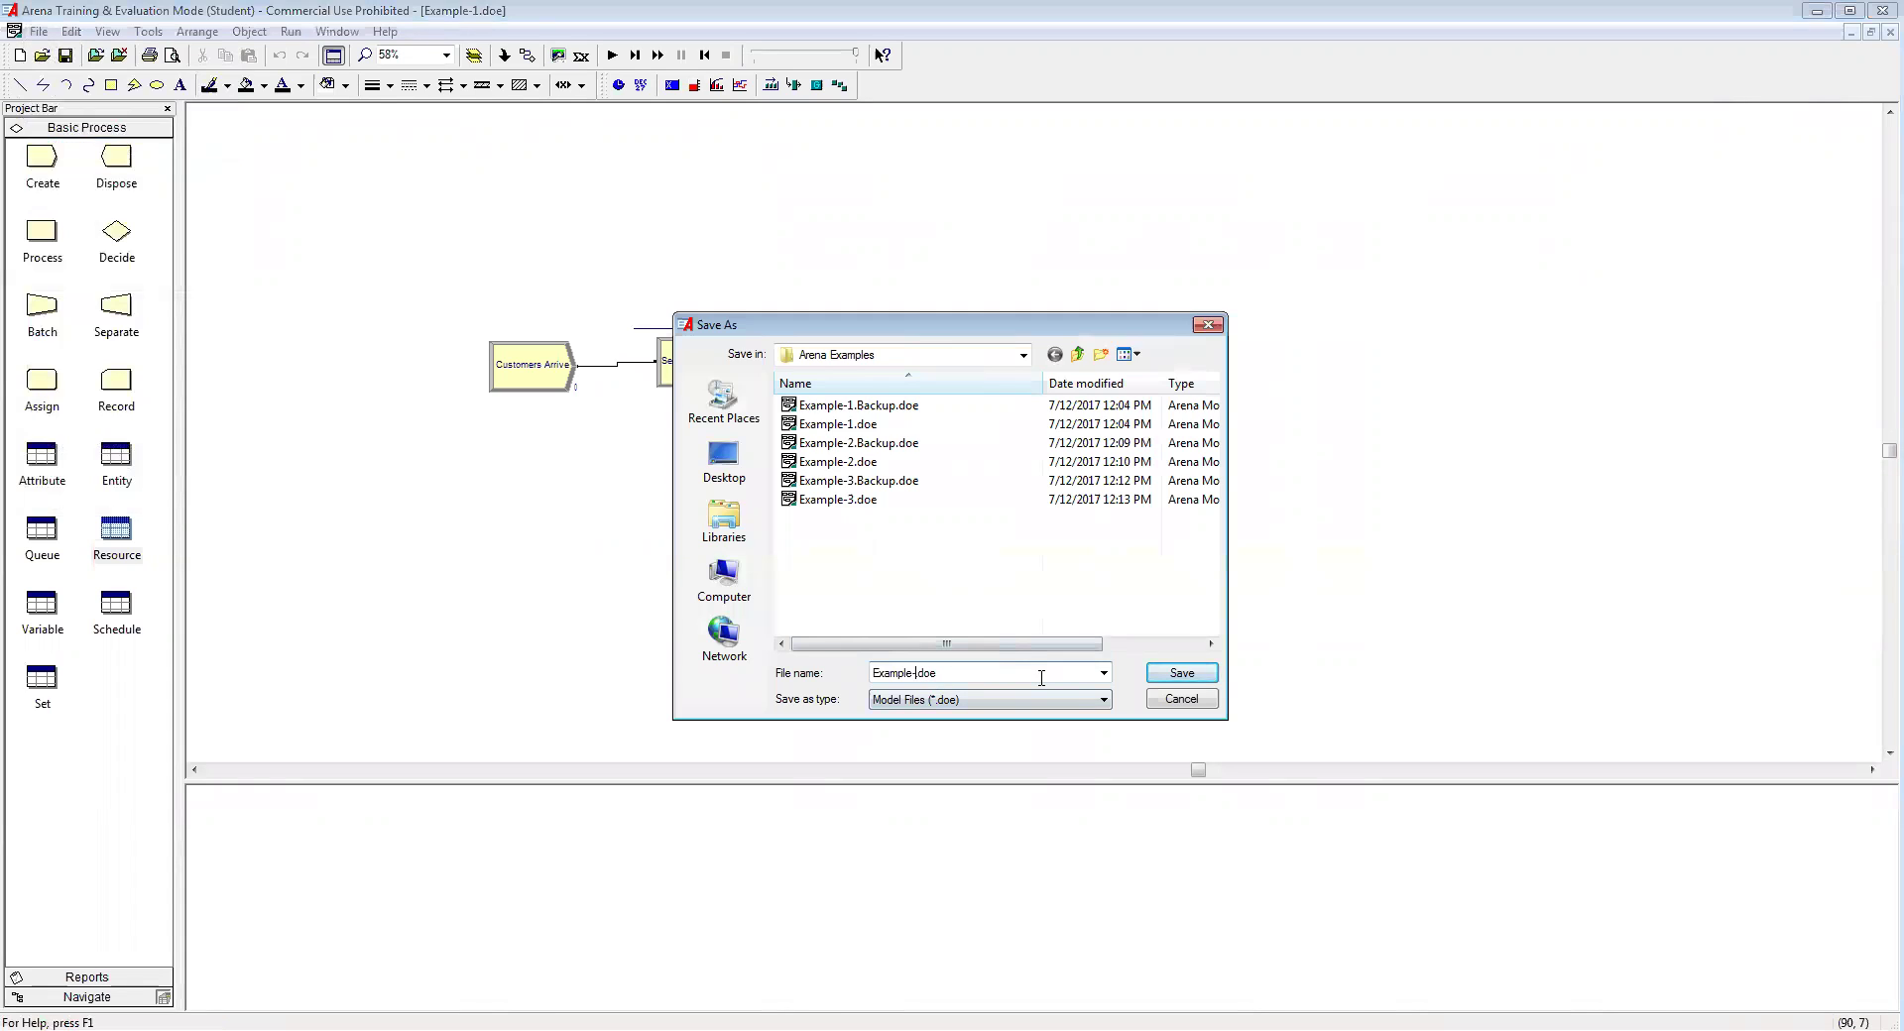
pyautogui.click(1181, 673)
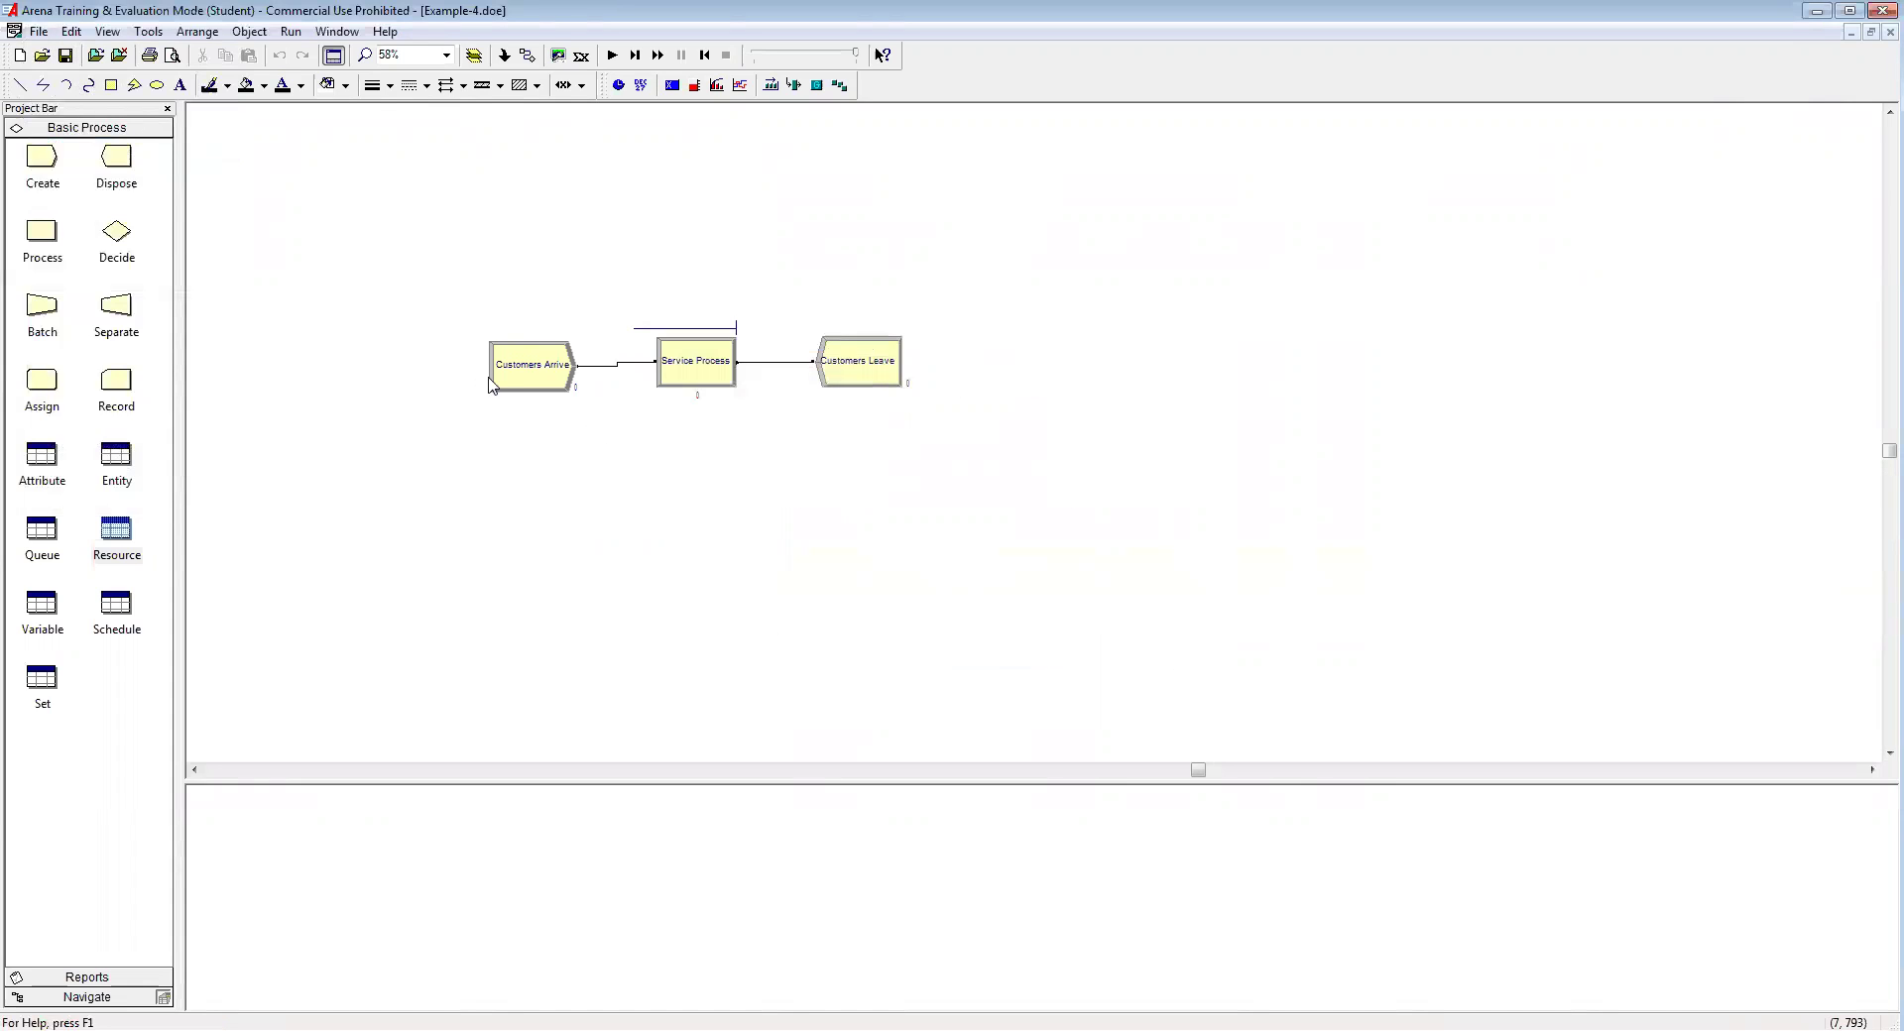
# Check the Service Process delay settings and set the Customers Arrive module's time between arrivals type to Constant
pyautogui.moveTo(683, 401)
pyautogui.doubleClick(698, 369)
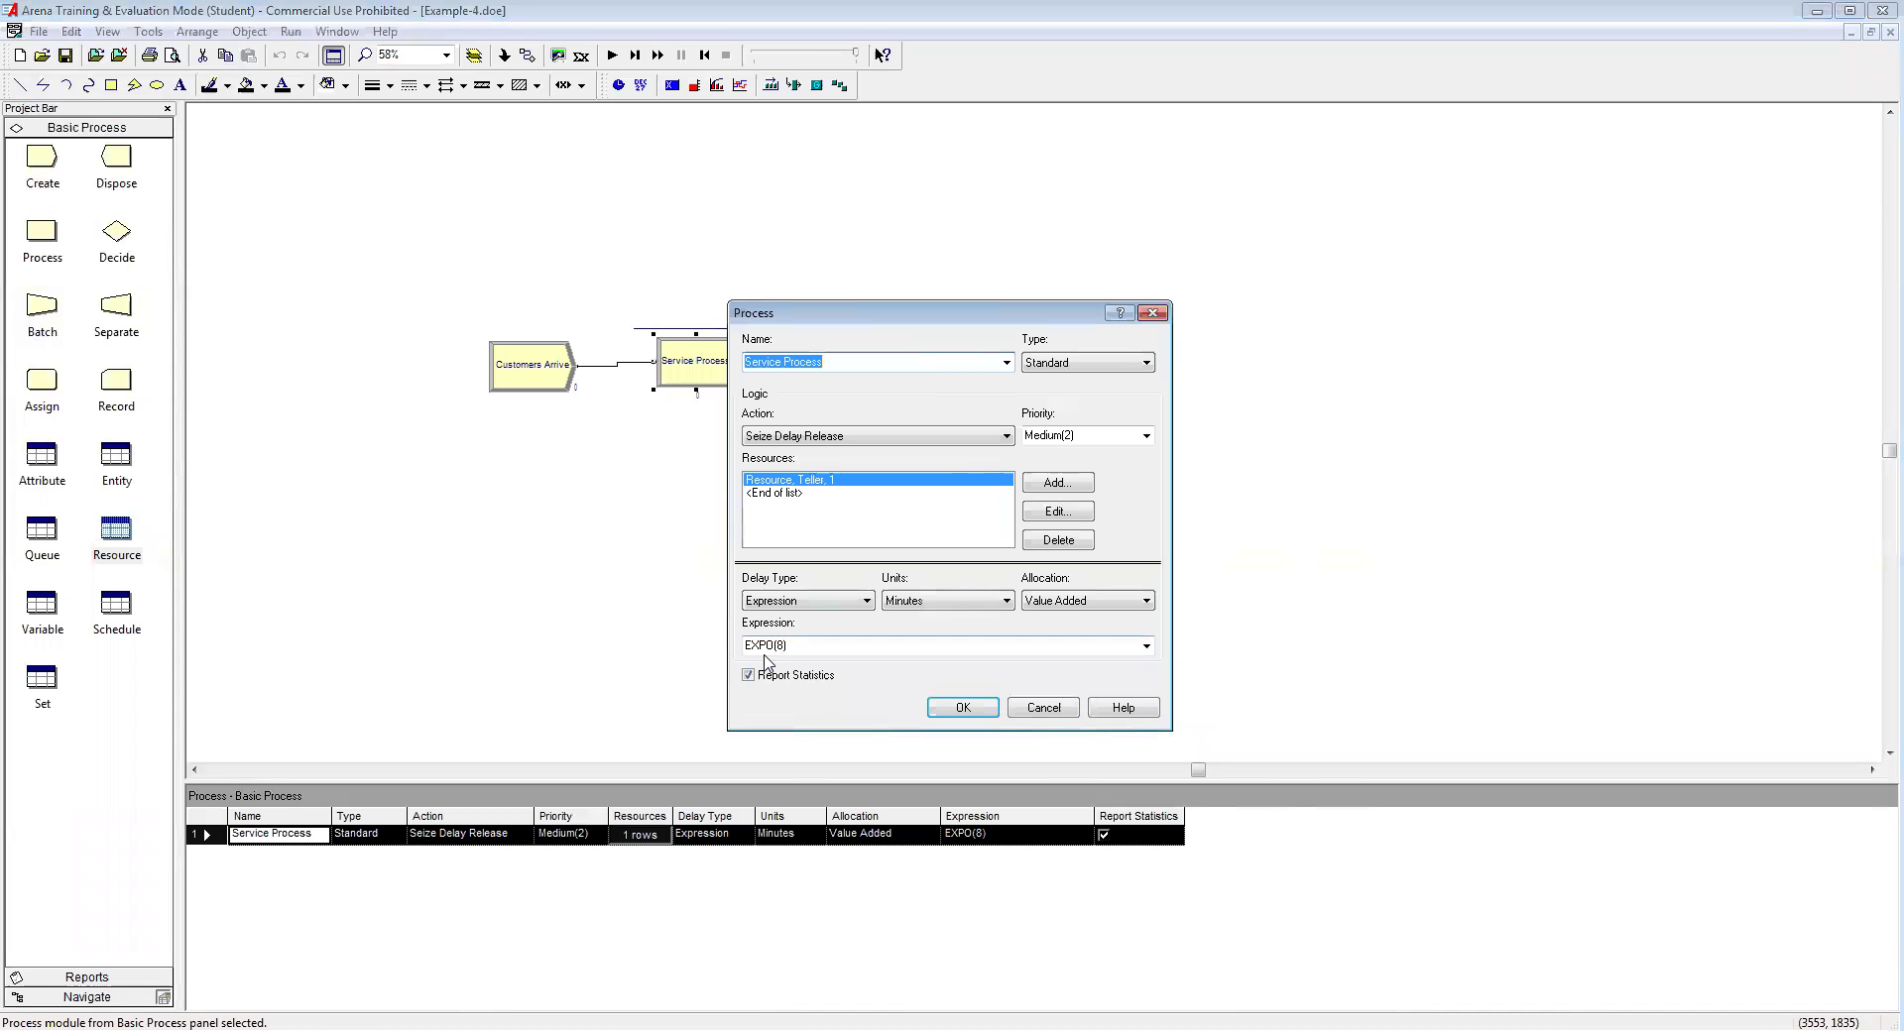
pyautogui.click(939, 710)
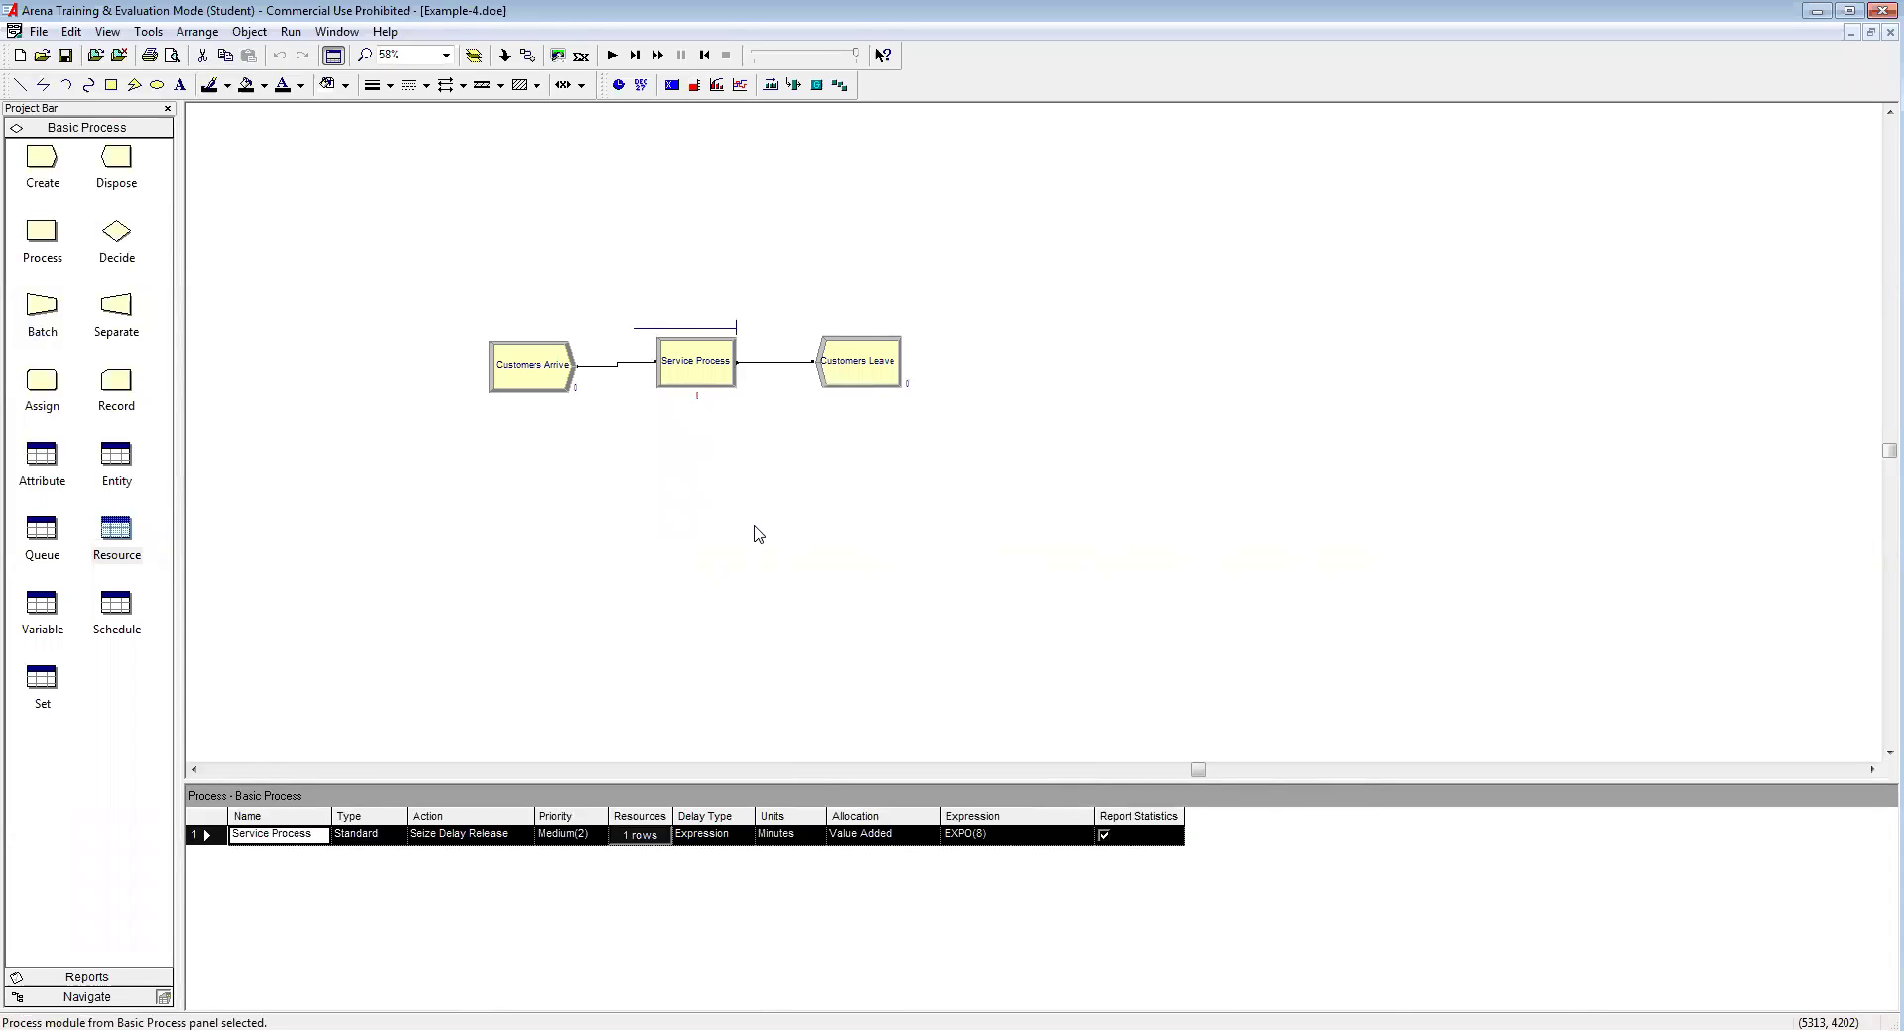
pyautogui.click(529, 379)
pyautogui.doubleClick(529, 380)
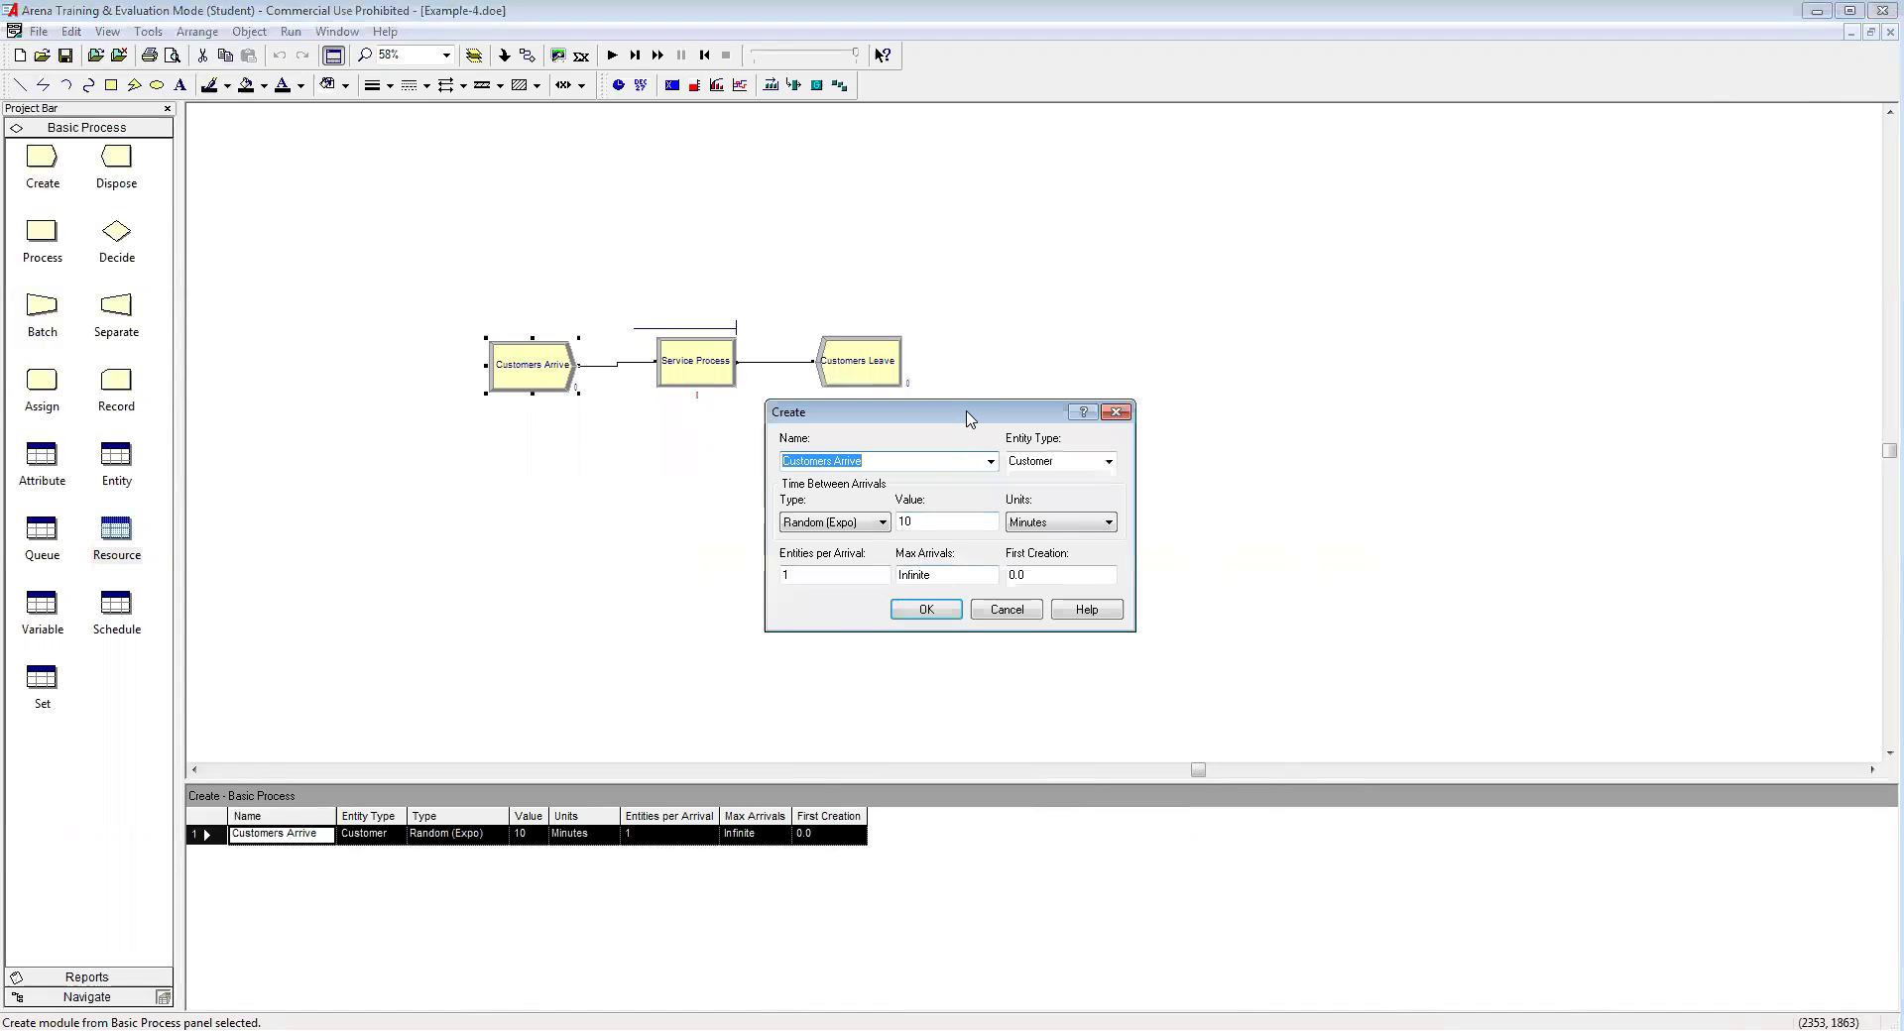
pyautogui.moveTo(968, 416); pyautogui.dragTo(1004, 481)
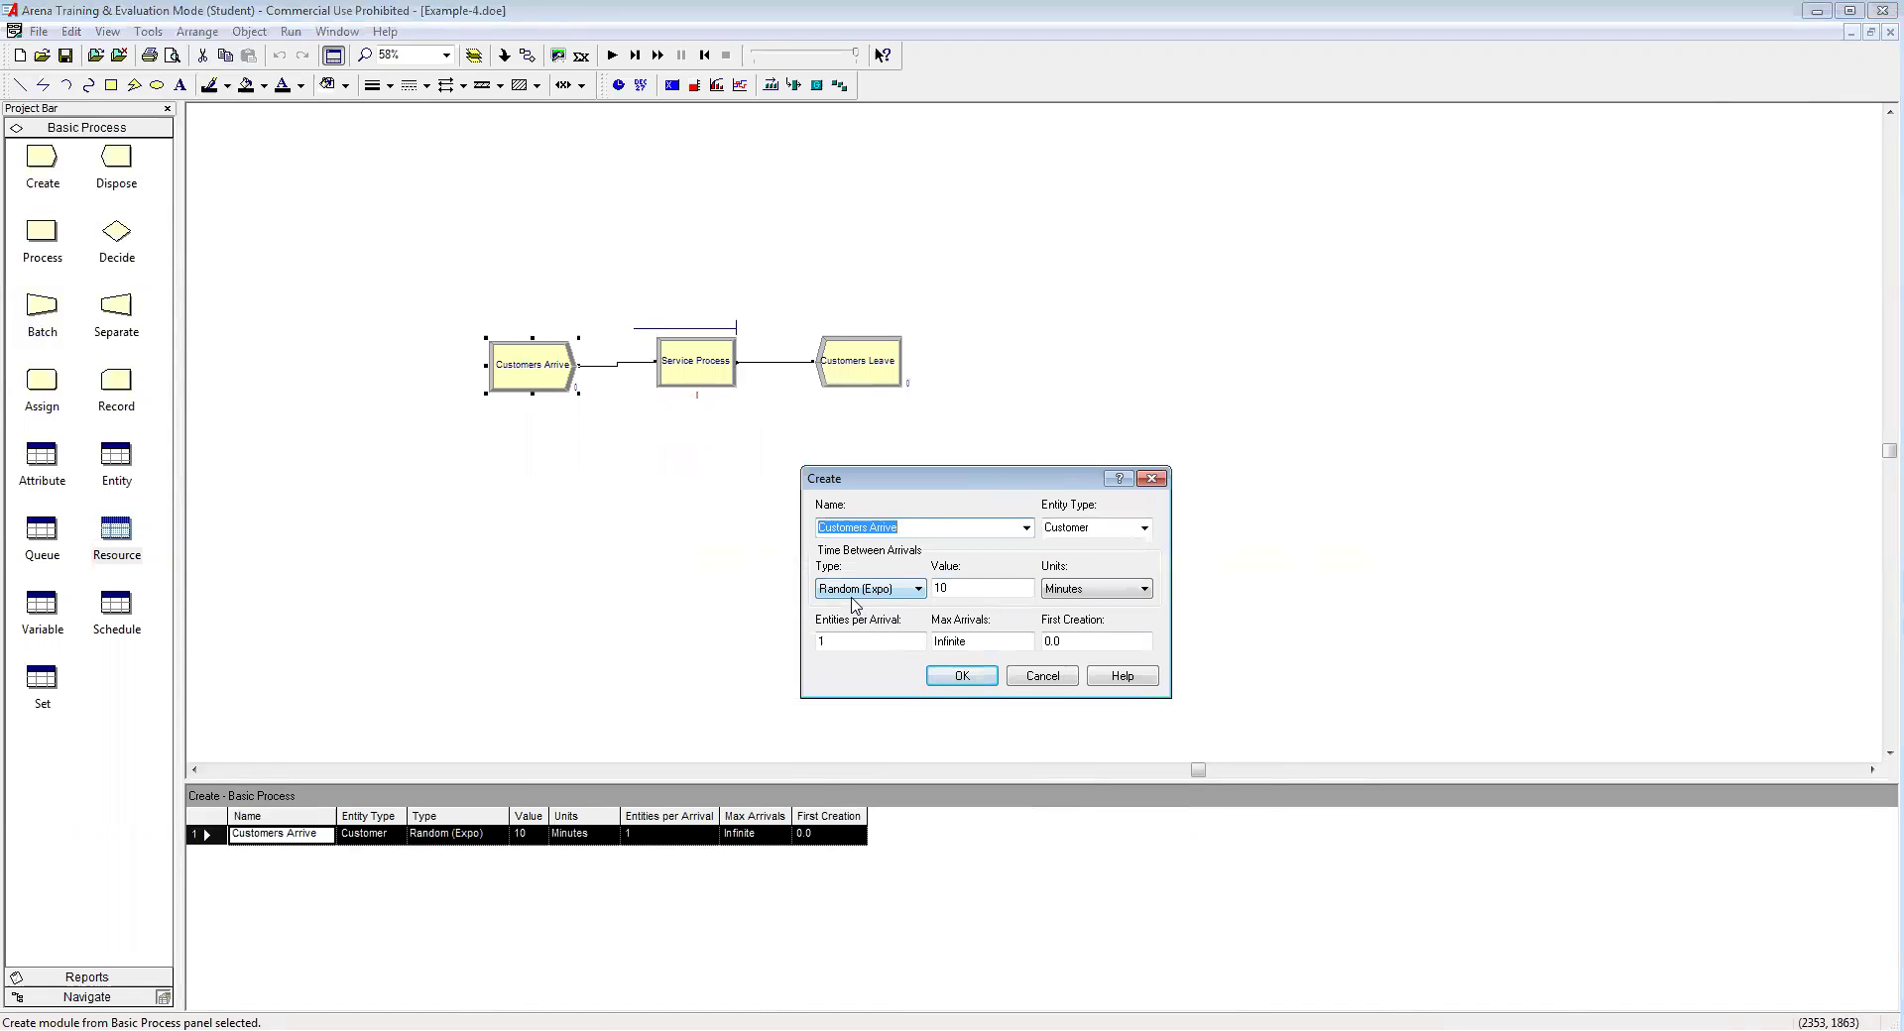
pyautogui.click(914, 591)
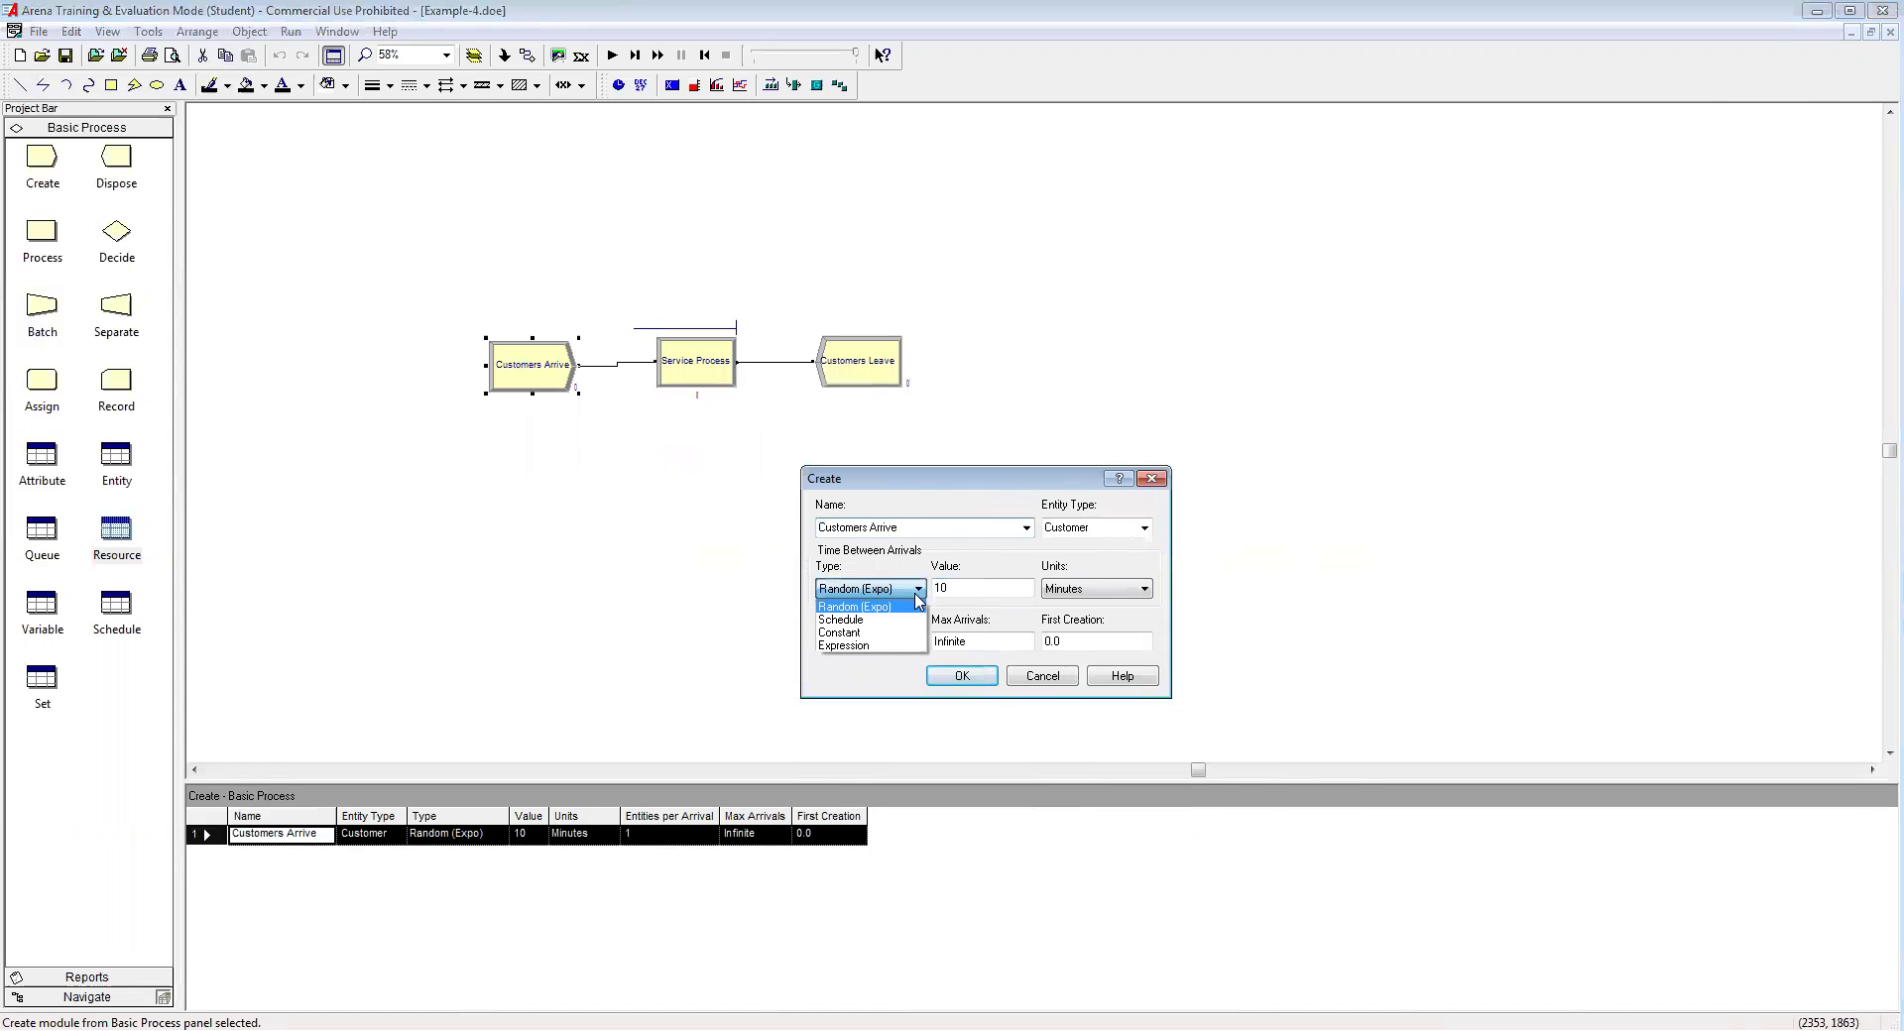
pyautogui.click(876, 634)
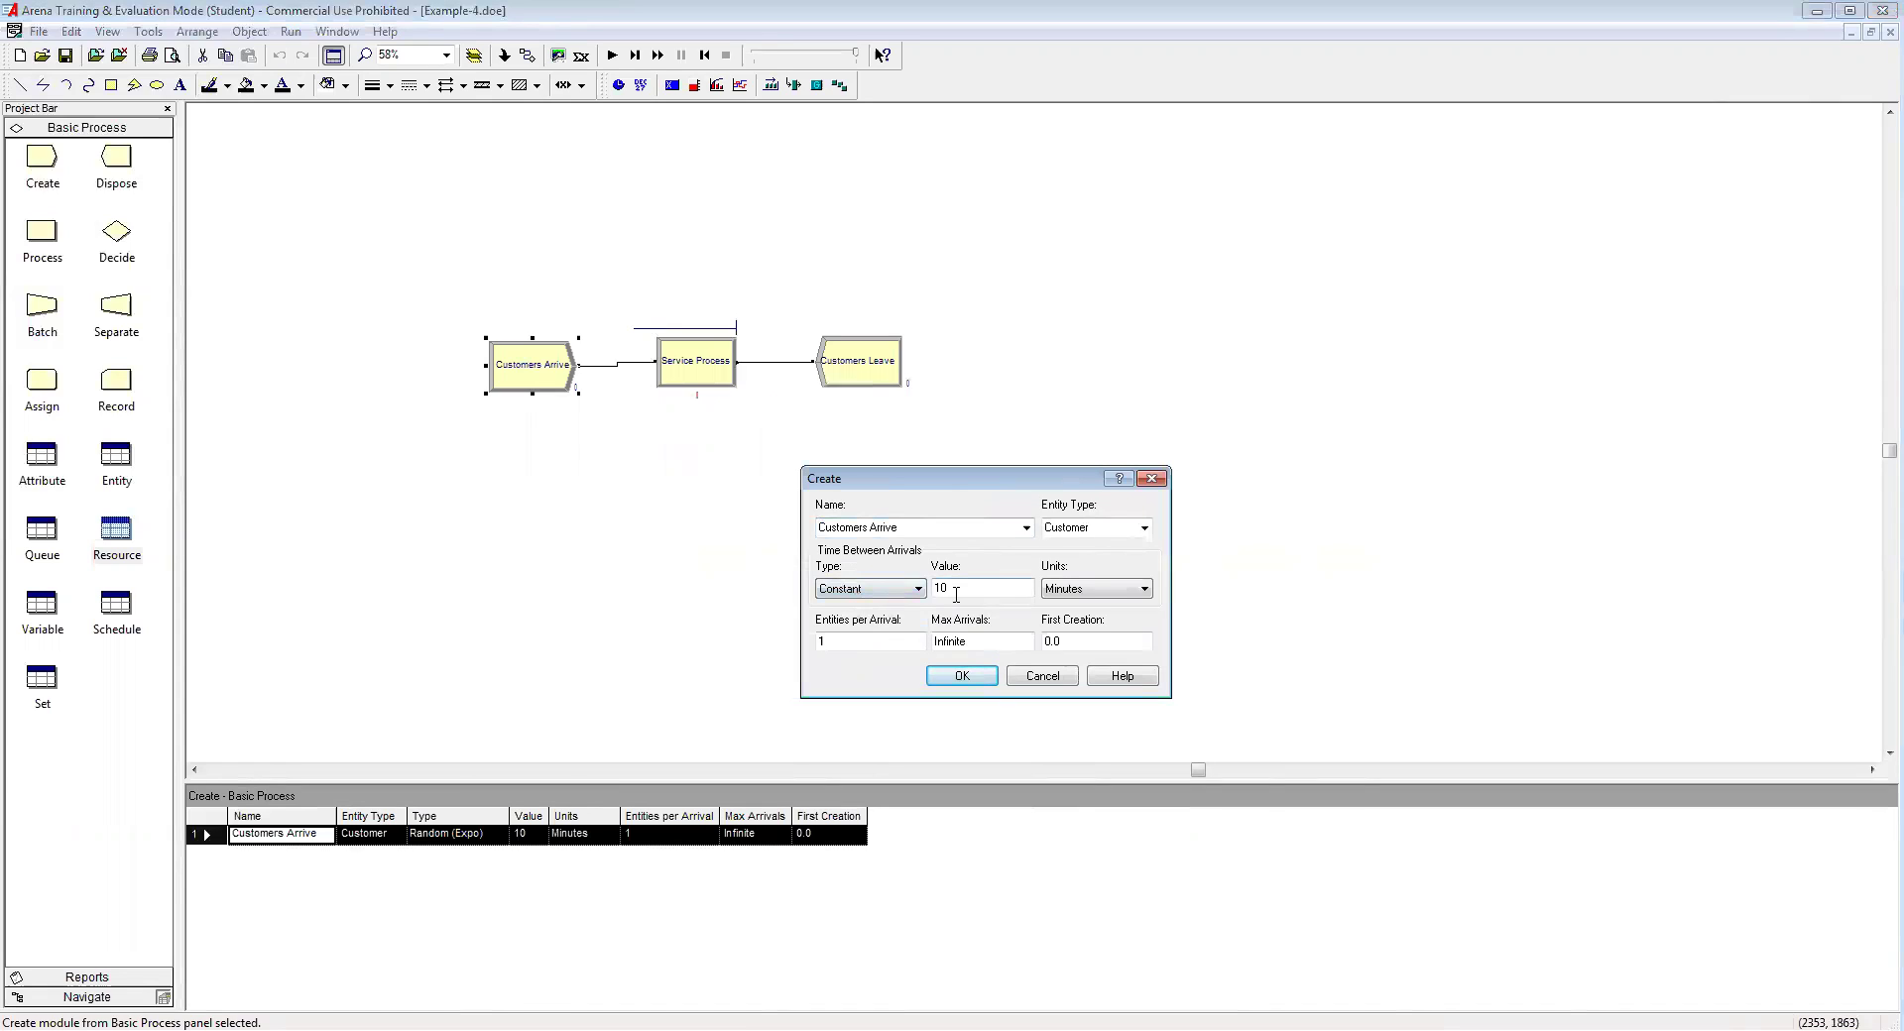
pyautogui.click(967, 681)
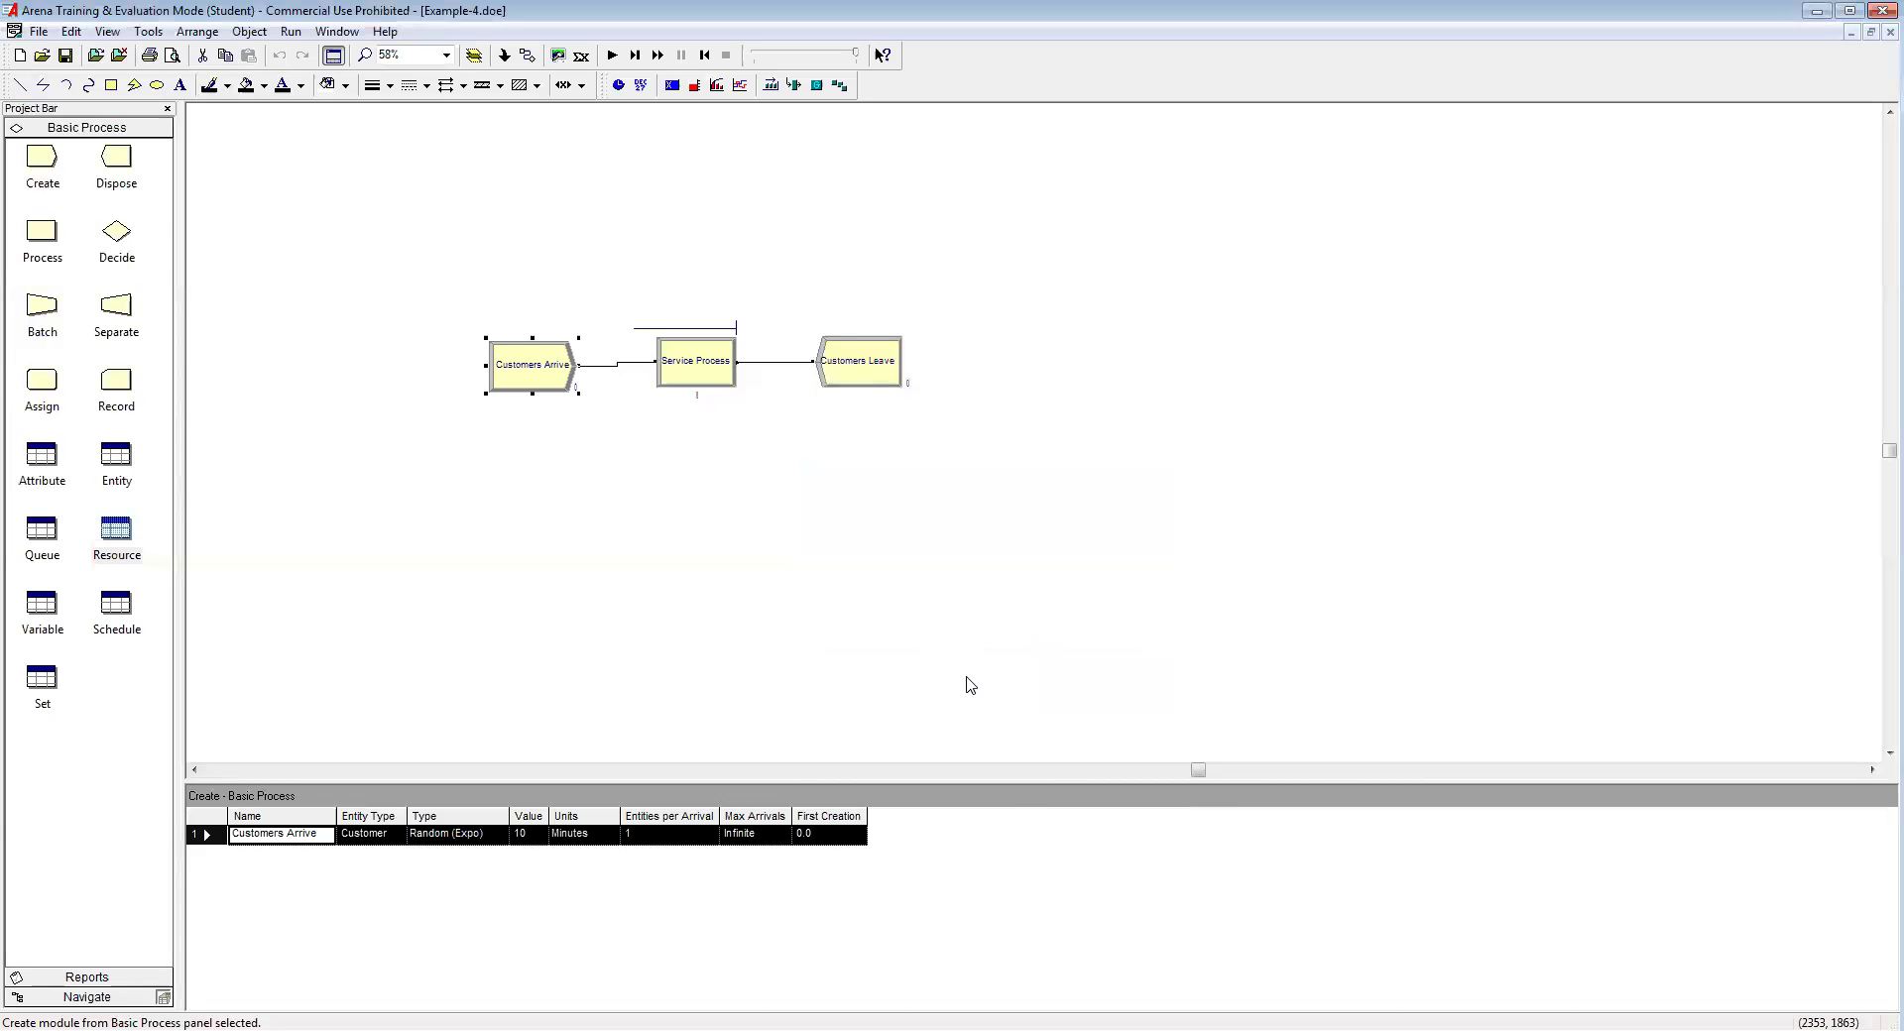
pyautogui.click(328, 212)
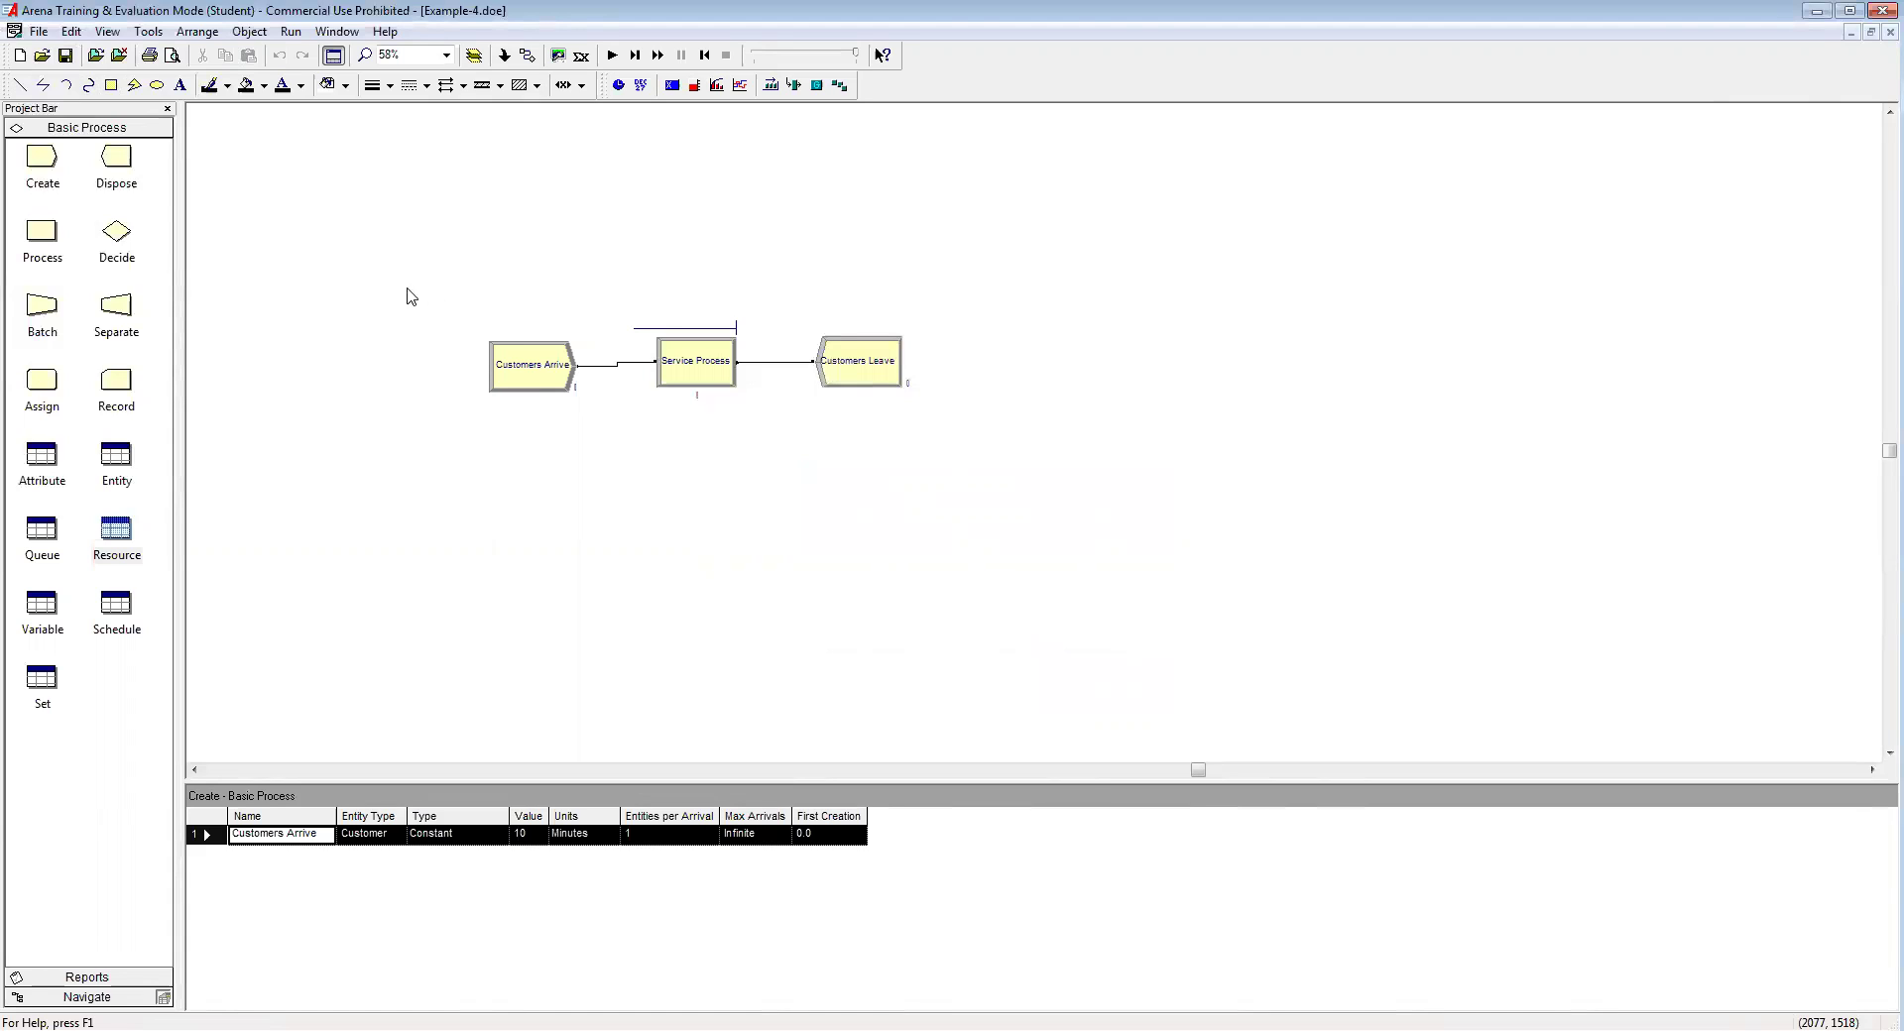
# Run the constant-arrival Example-4 simulation, review the entity Time statistics in the report, and close the model after ending the run
pyautogui.click(611, 56)
pyautogui.click(953, 569)
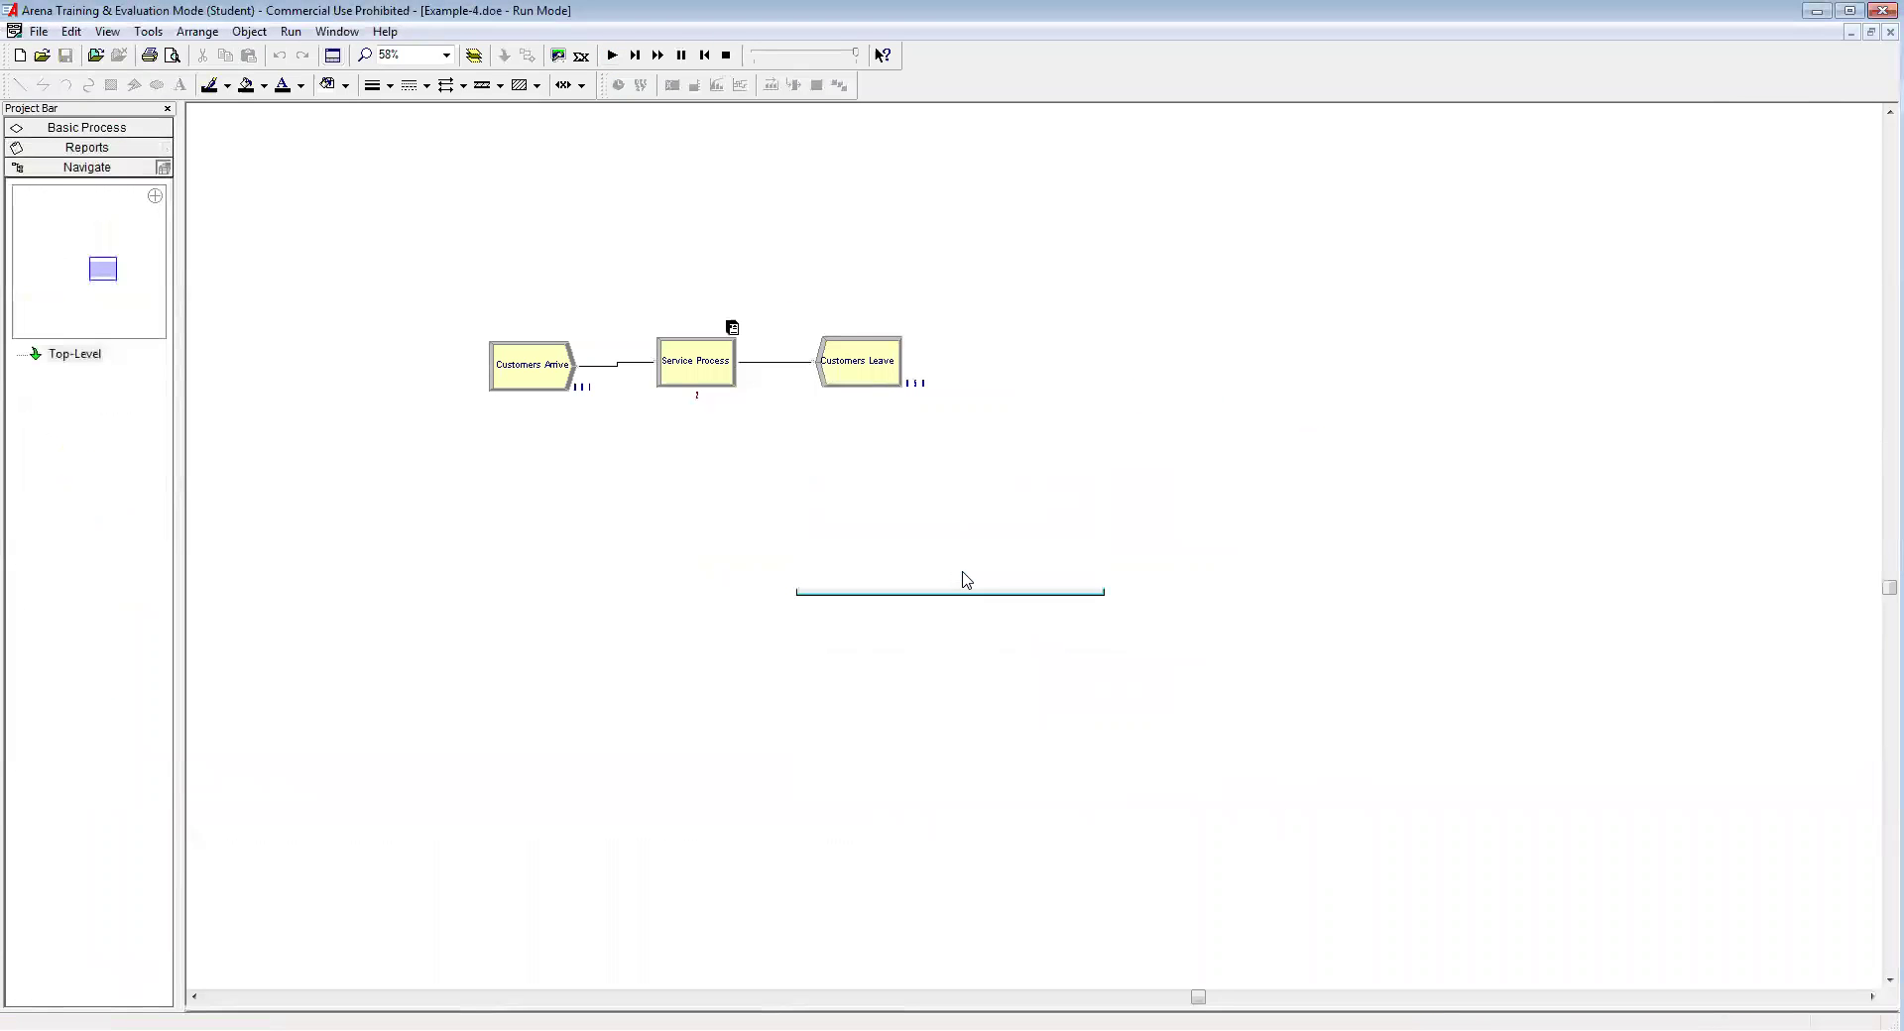
pyautogui.click(204, 164)
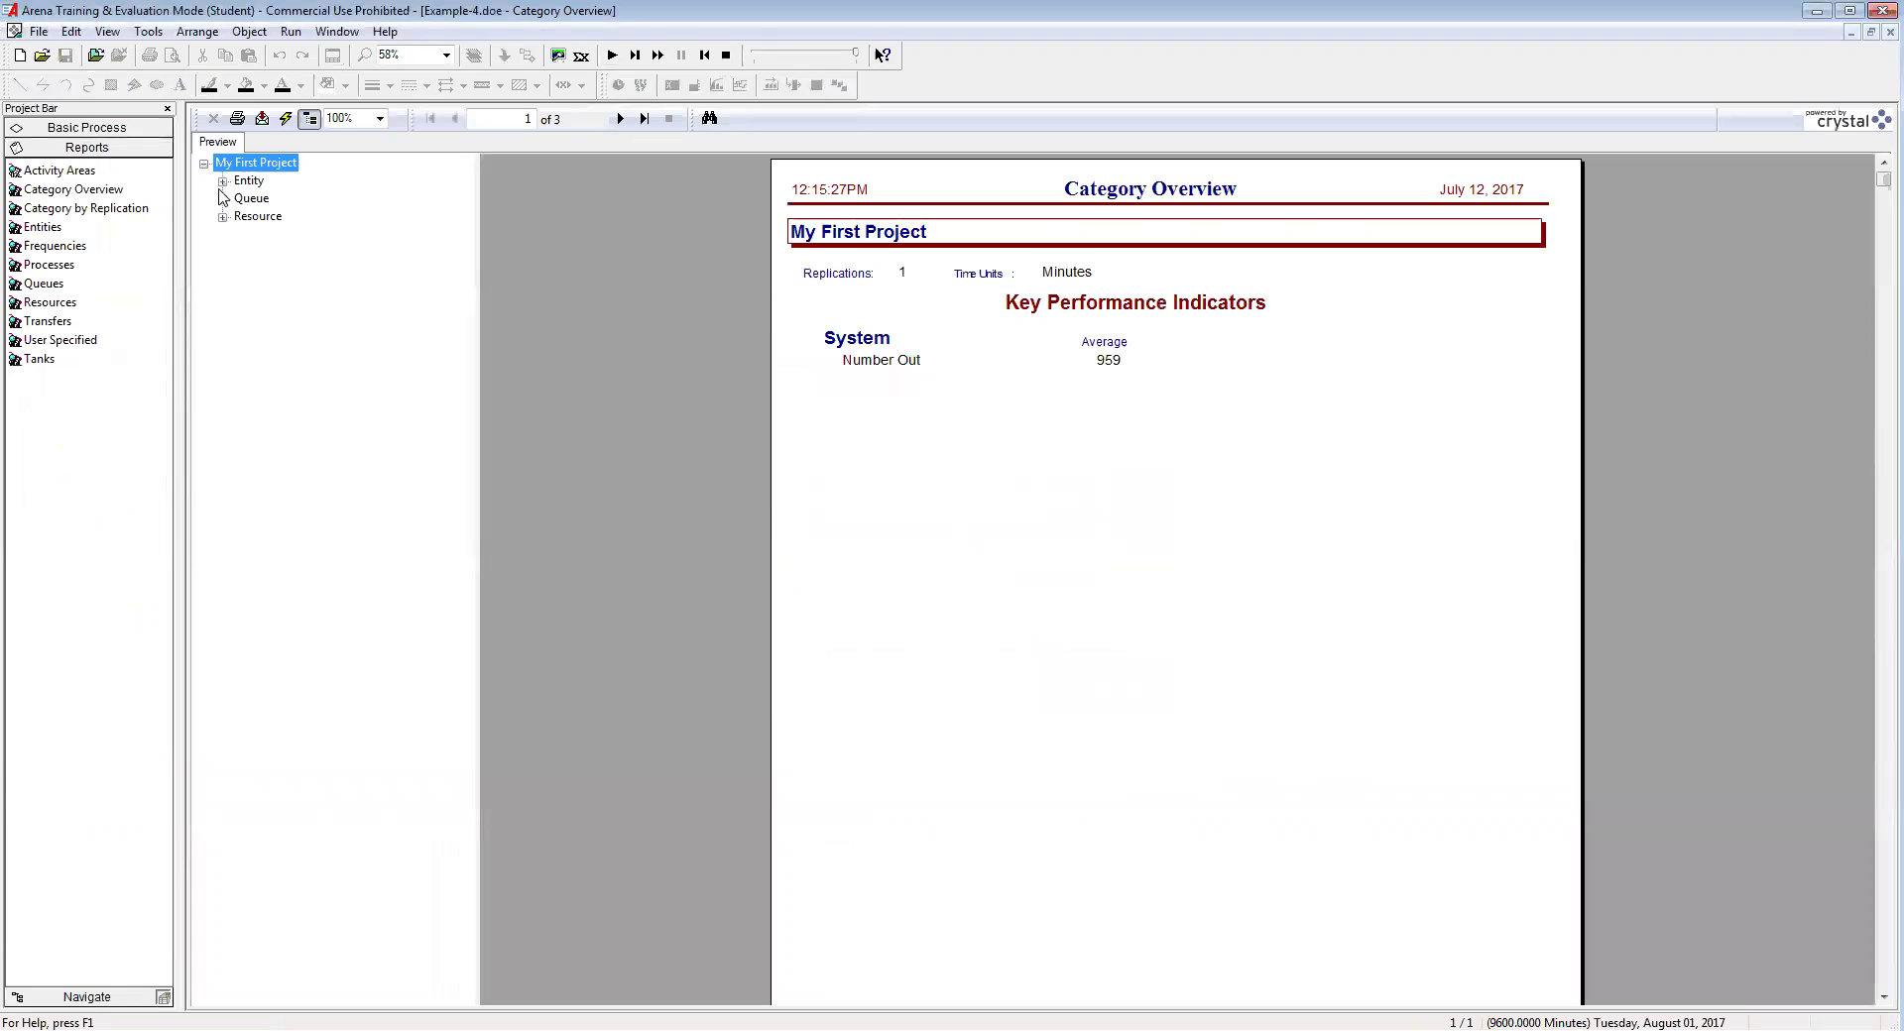
pyautogui.click(223, 181)
pyautogui.click(266, 198)
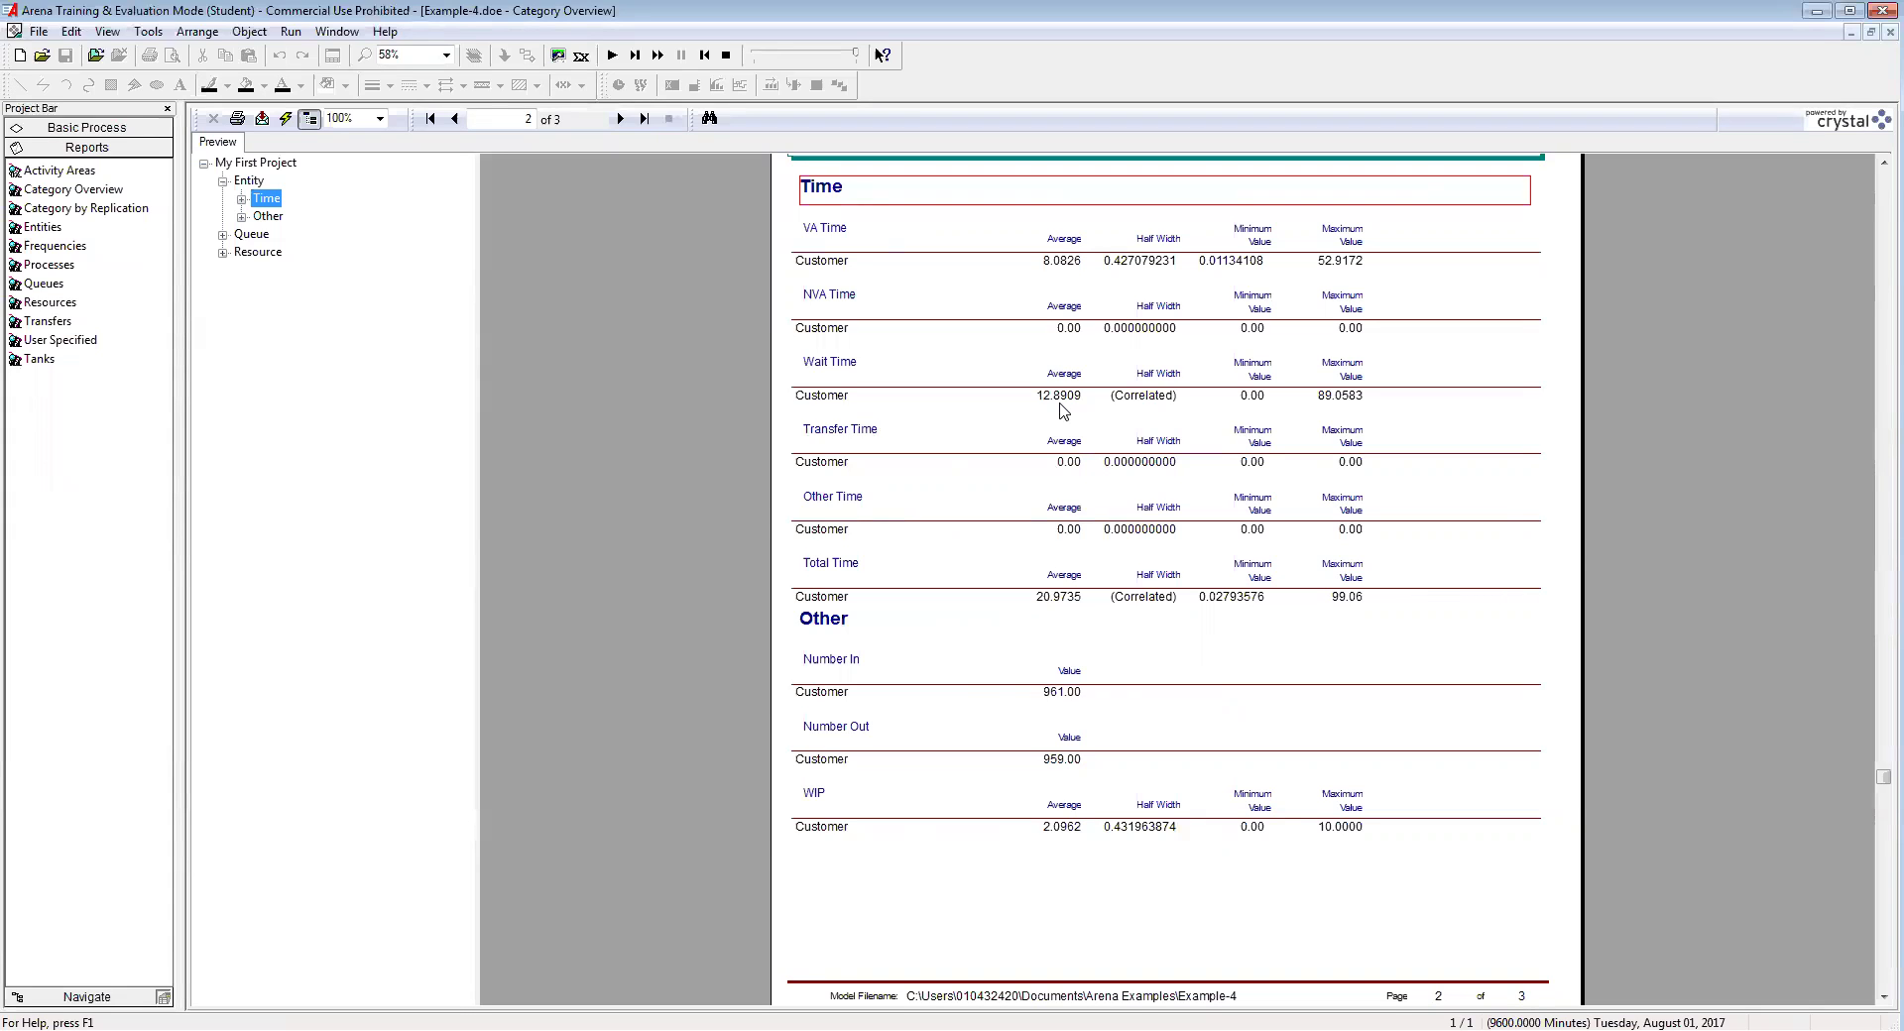
pyautogui.click(1889, 32)
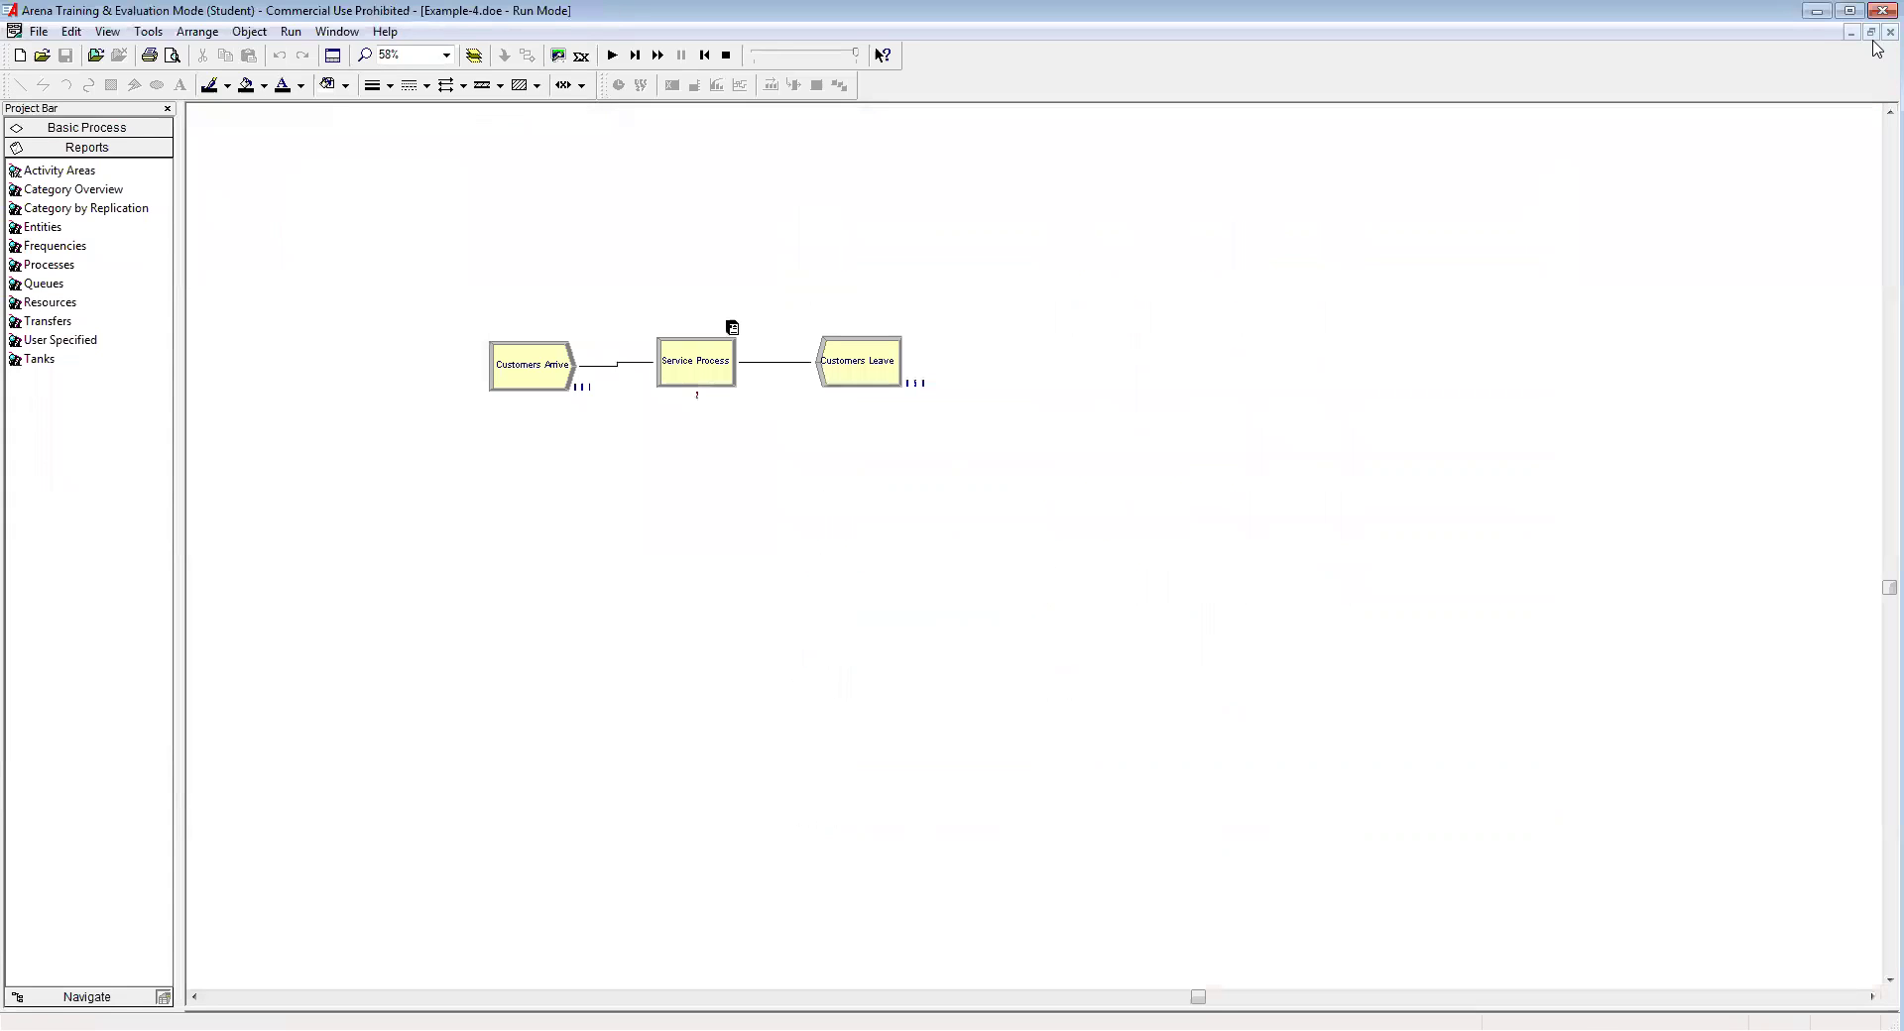
pyautogui.click(726, 54)
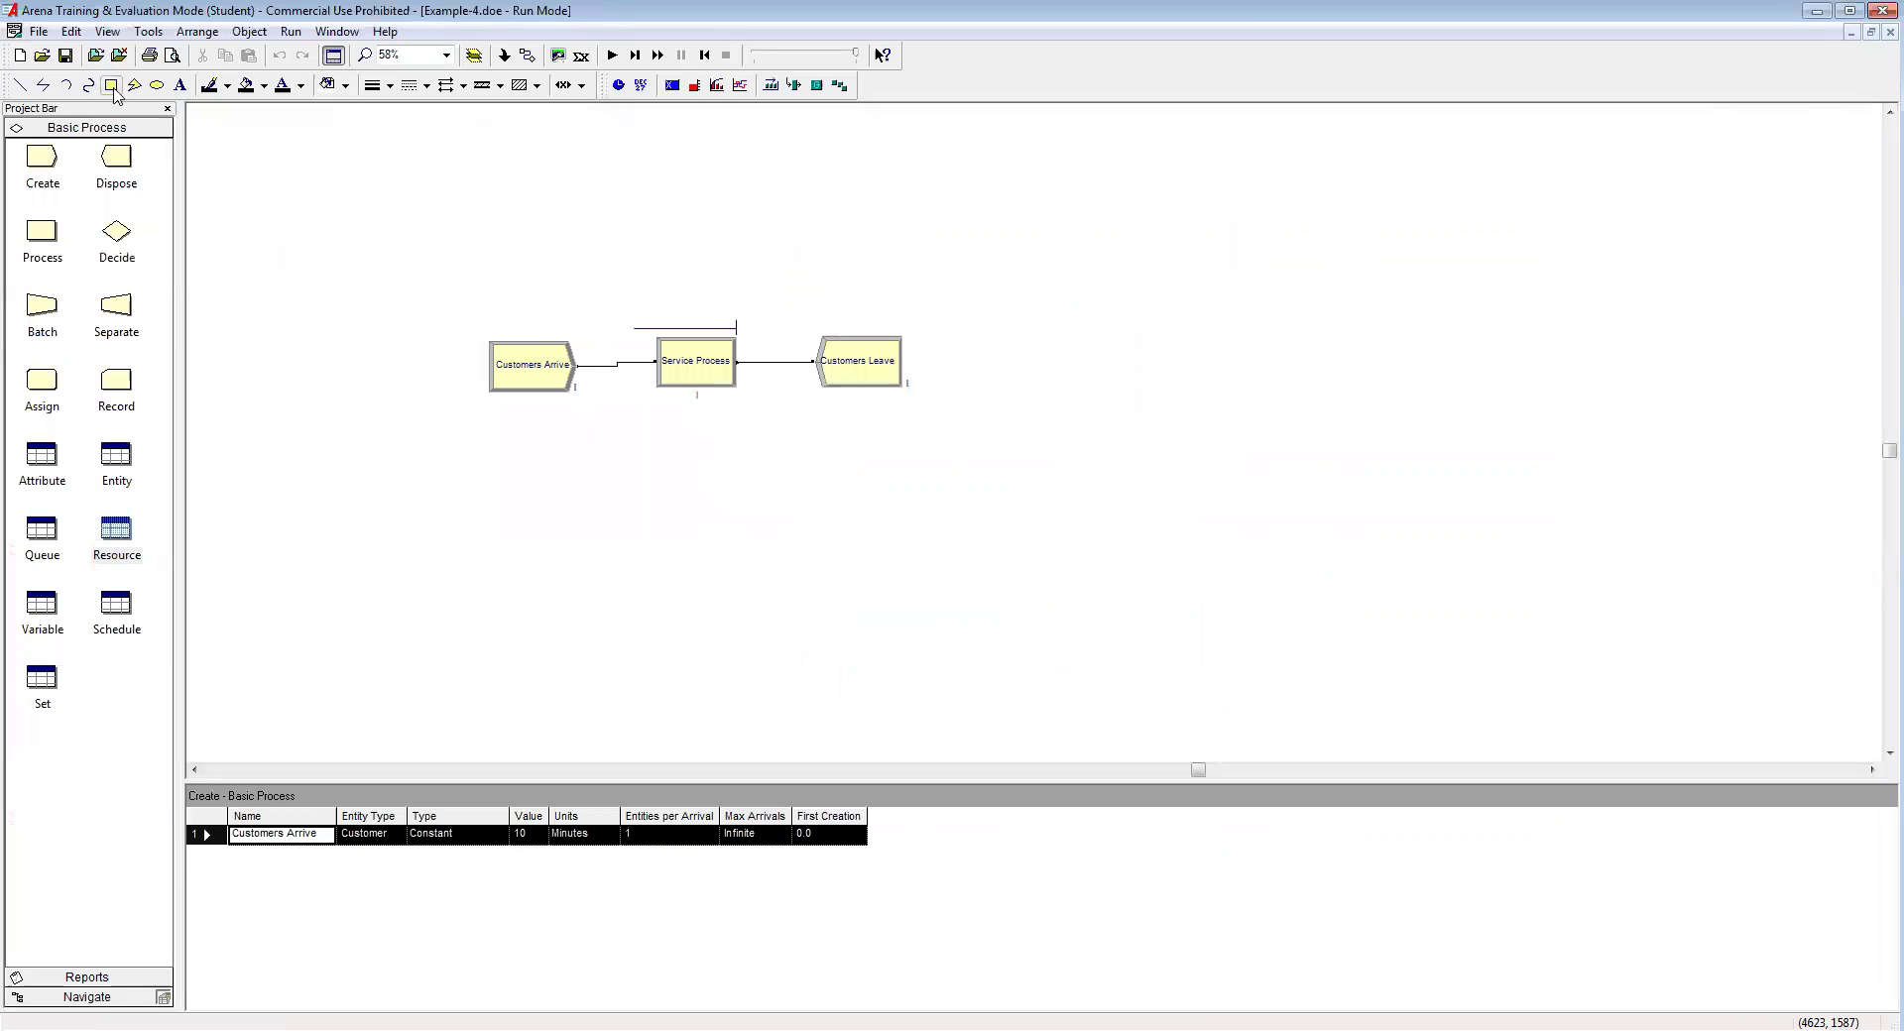
pyautogui.click(1889, 32)
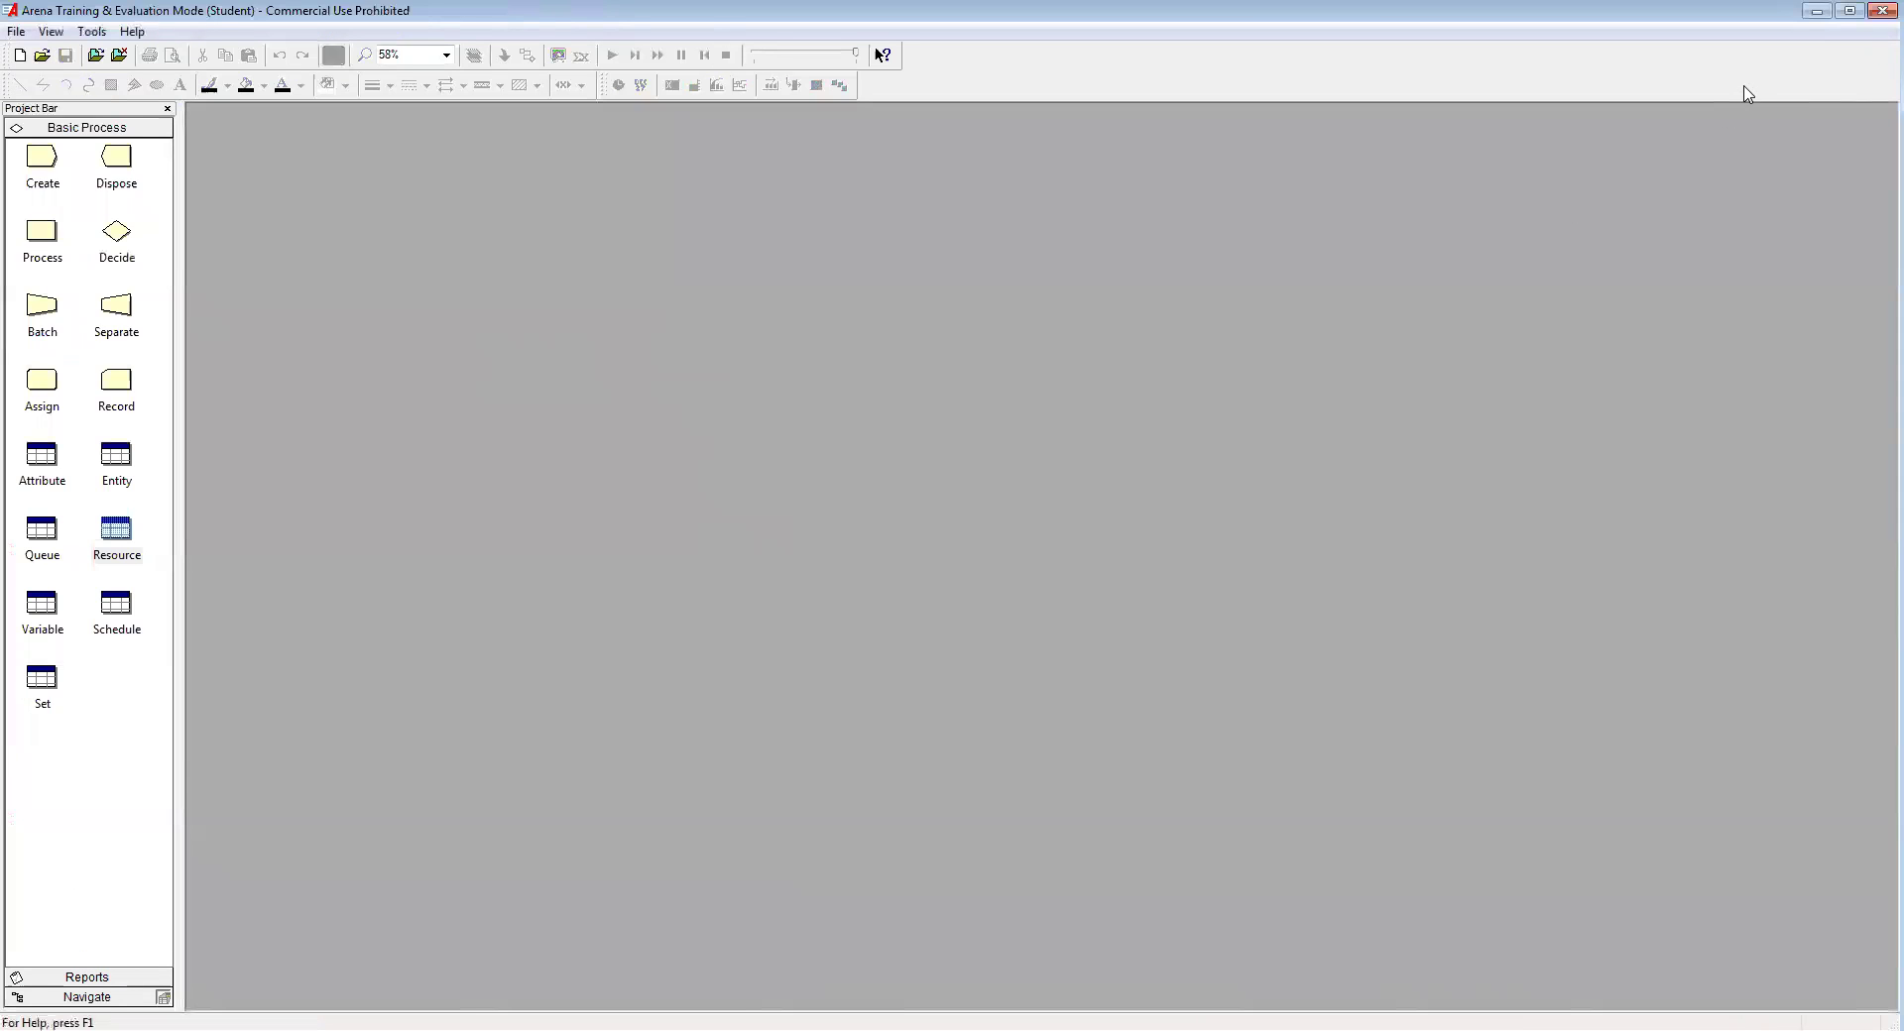